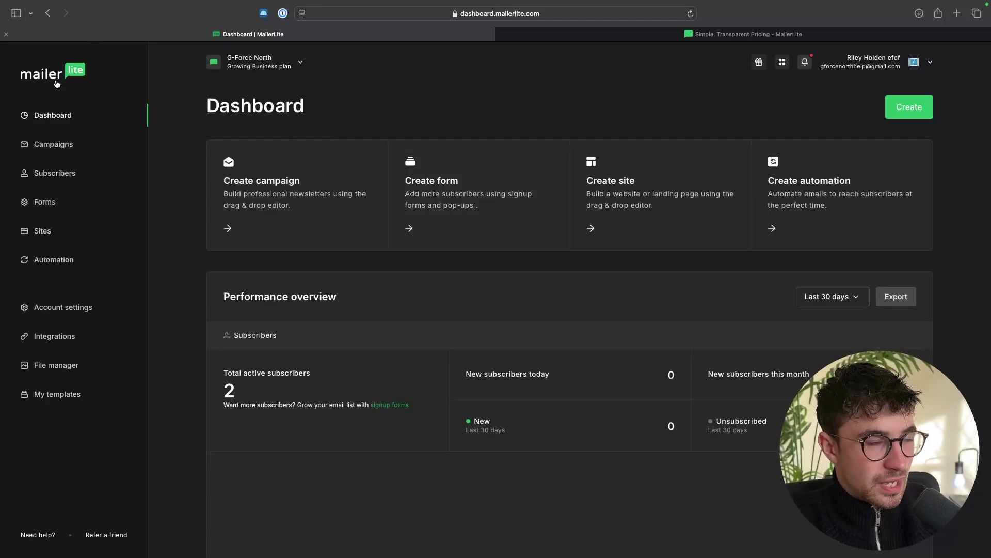
Step: Look over the MailerLite Pricing, homepage and free sign-up pages, then close that website tab
left_click(645, 34)
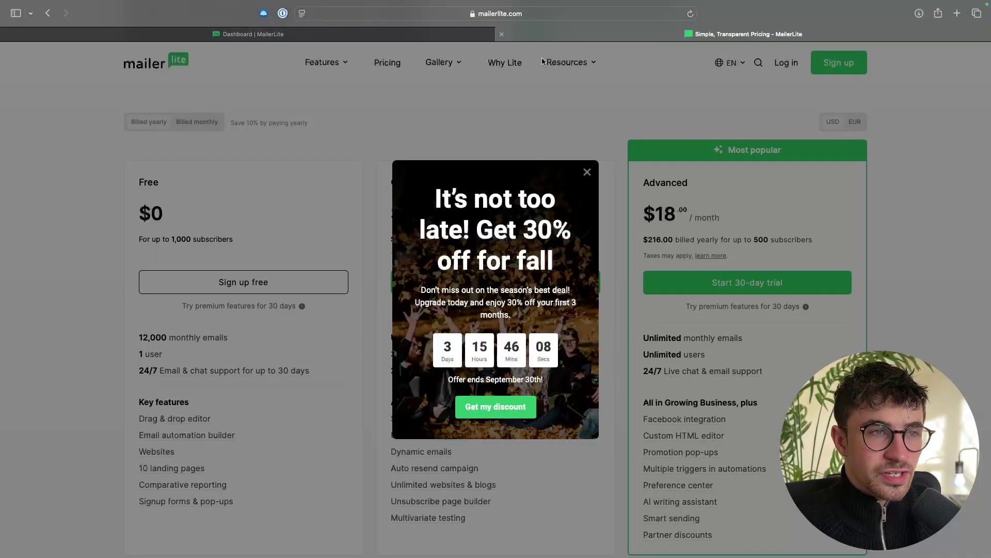
left_click(239, 91)
left_click(185, 63)
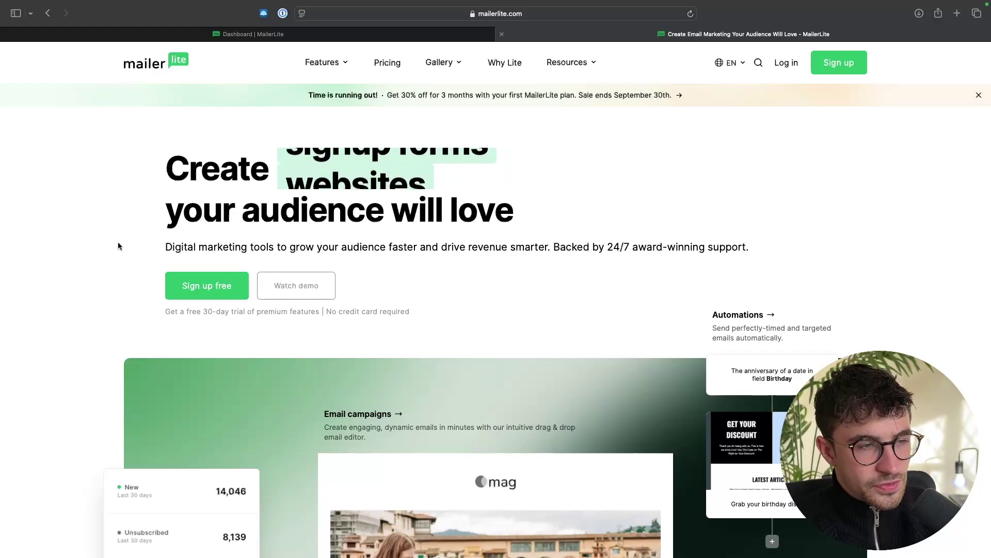
left_click(222, 291)
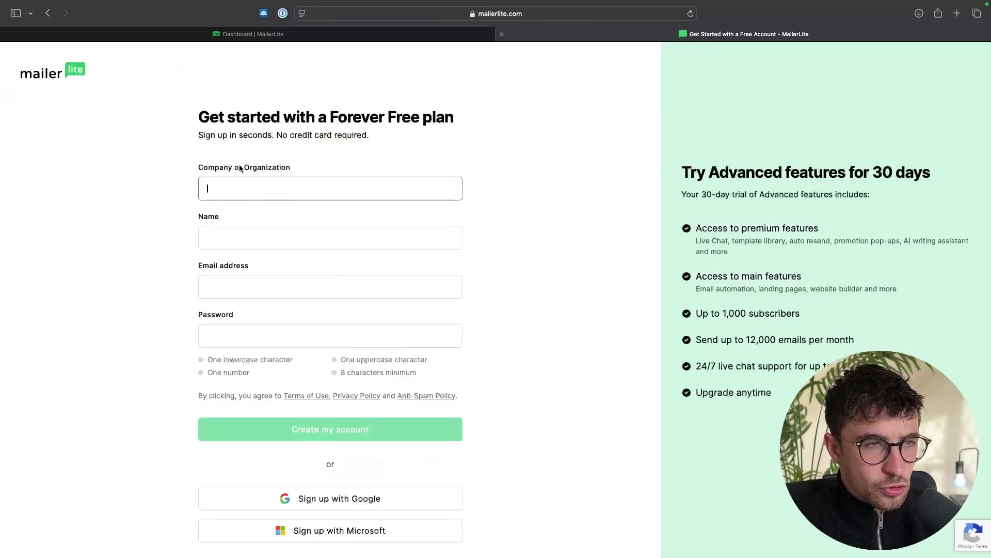
left_click(502, 35)
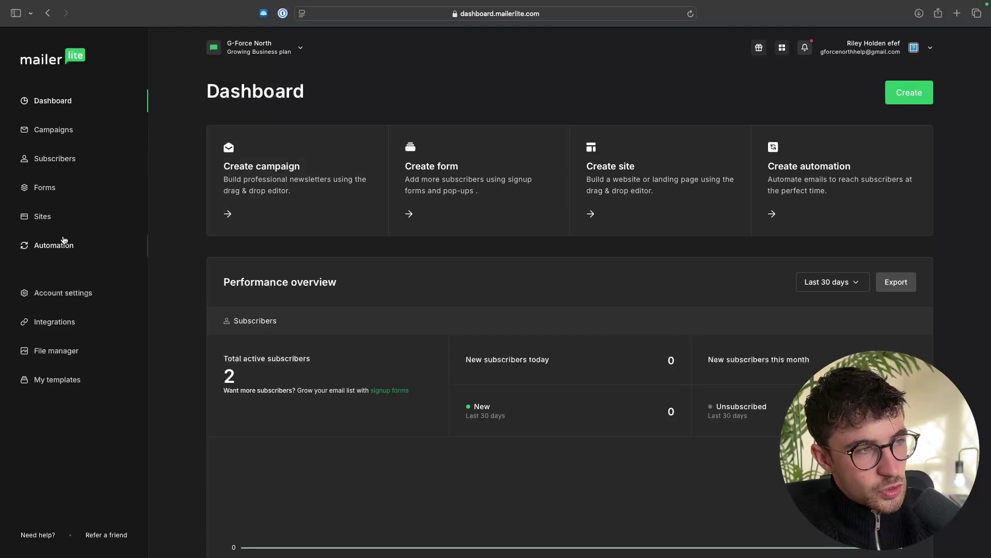
Step: Open Sites, glance at Websites, and return to the Landing pages list with two G-Force North pages
left_click(43, 216)
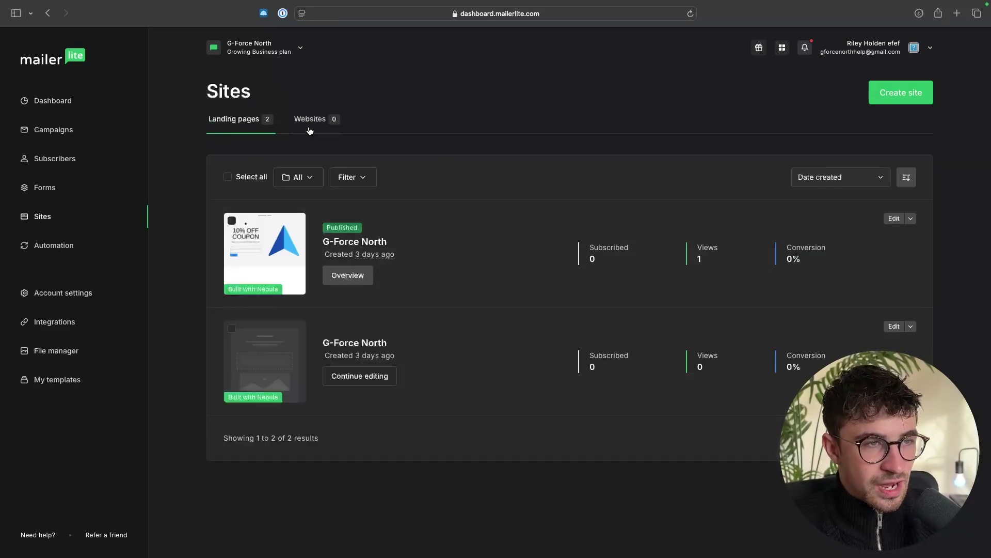
left_click(332, 124)
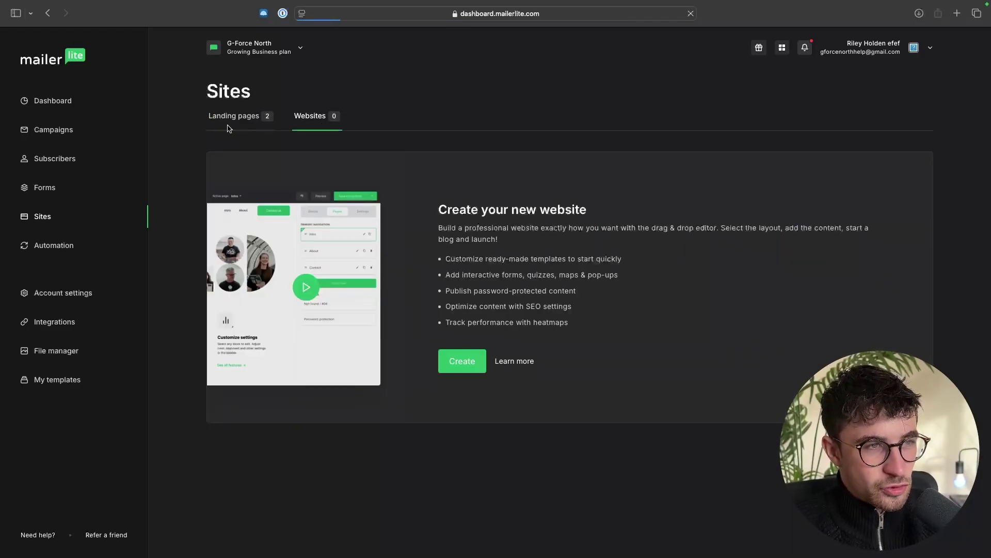
left_click(228, 128)
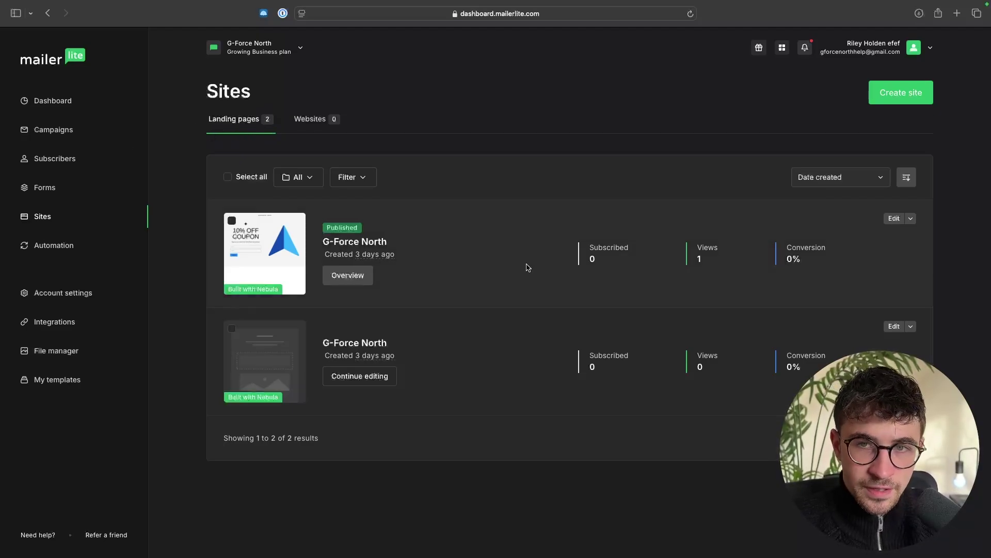
Step: Create a new Landing page site named 'Marketing Ebook Landing Page' and continue to group selection
left_click(883, 92)
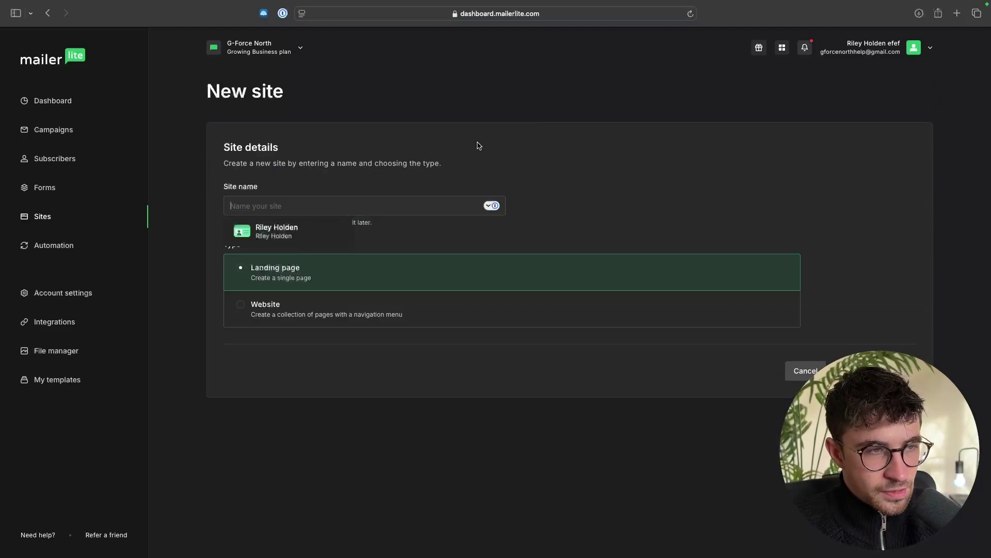
left_click(520, 154)
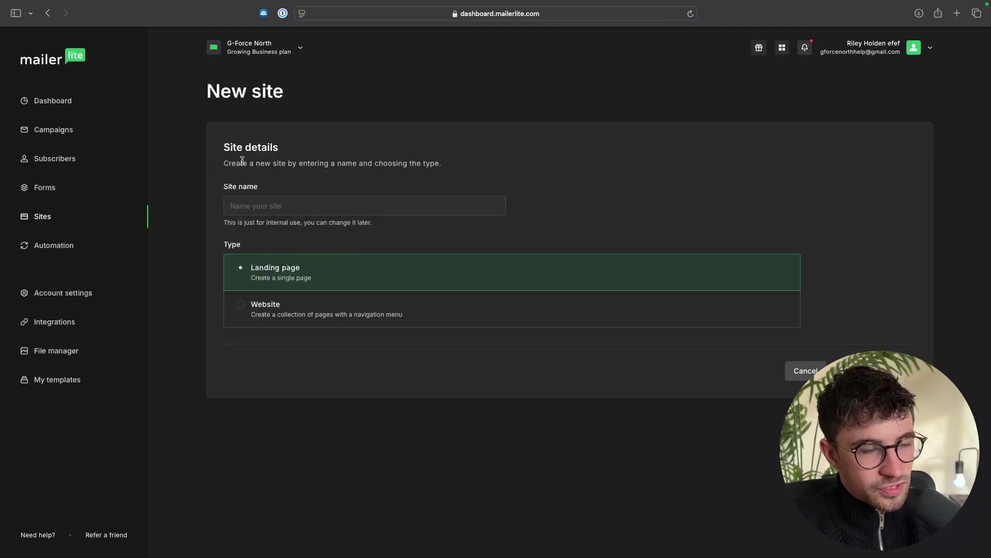
left_click(290, 205)
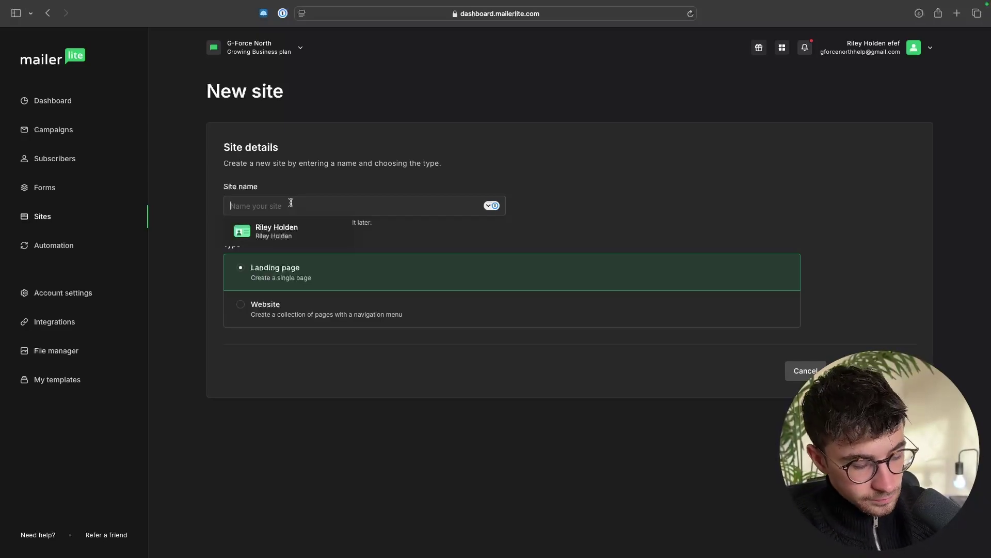
type("Marketi")
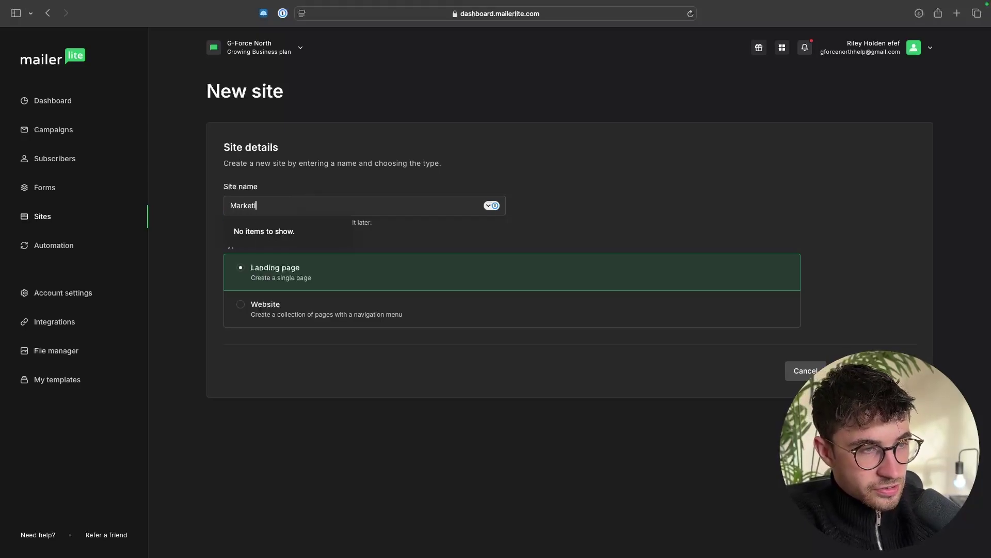
type("ng Ebook")
key("Caps_Lock")
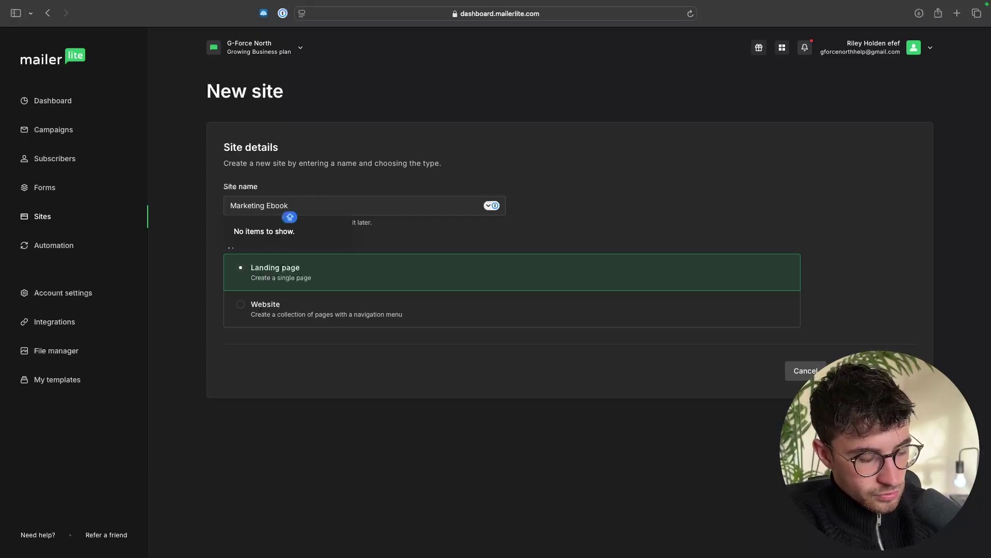
type("ok Landing Page")
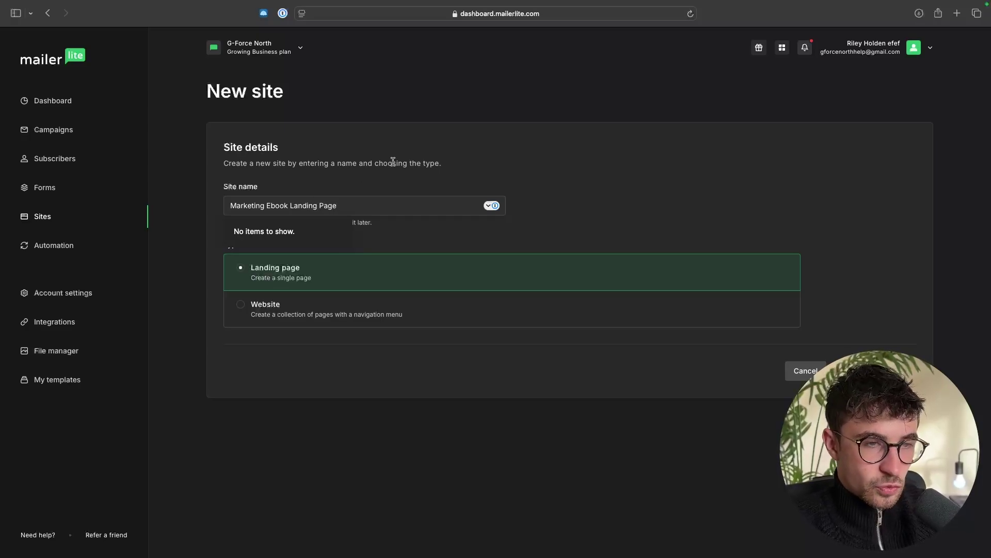
left_click(496, 155)
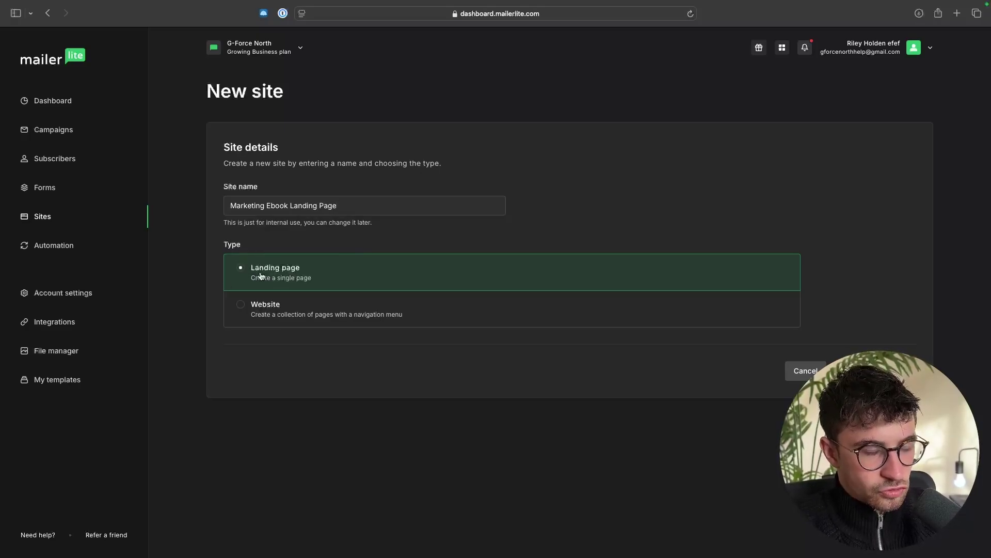
left_click_drag(247, 268, 319, 272)
left_click(325, 272)
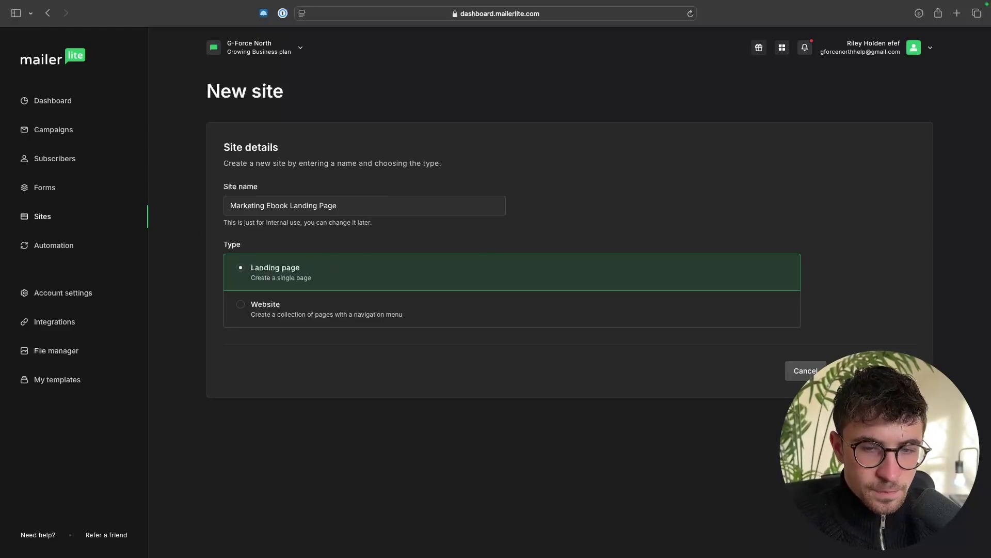
left_click(878, 370)
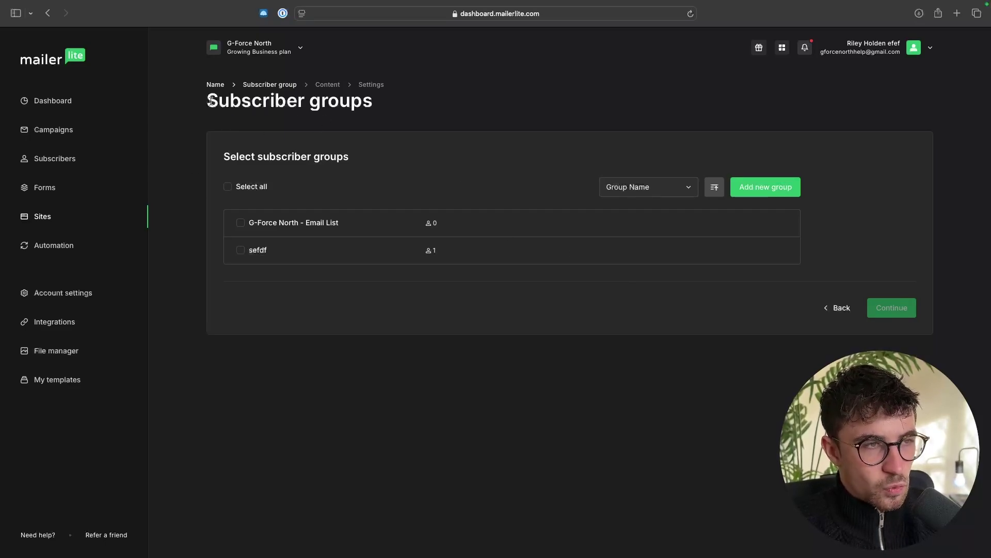
Step: Tick the G-Force North - Email List group for the landing page
left_click_drag(208, 100, 374, 102)
left_click(401, 126)
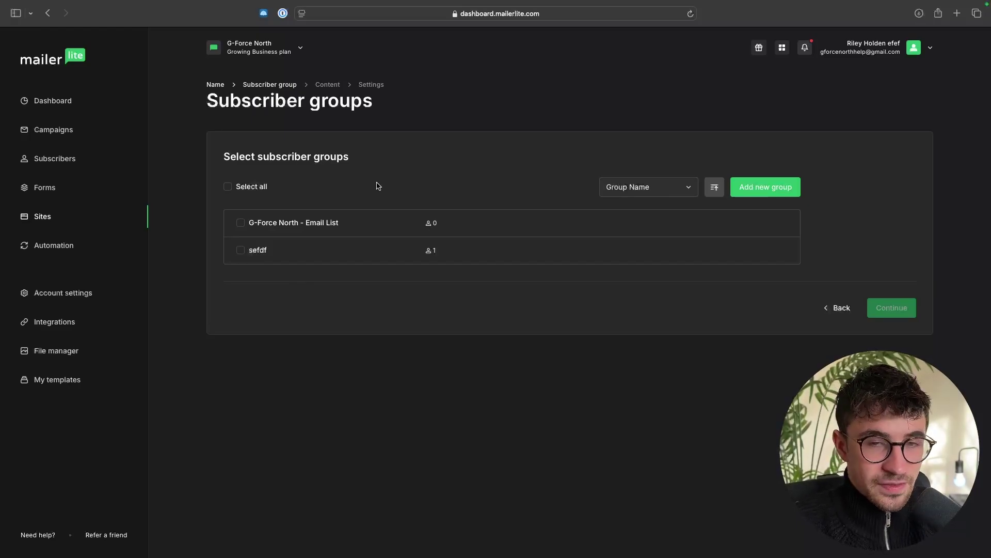
left_click(264, 227)
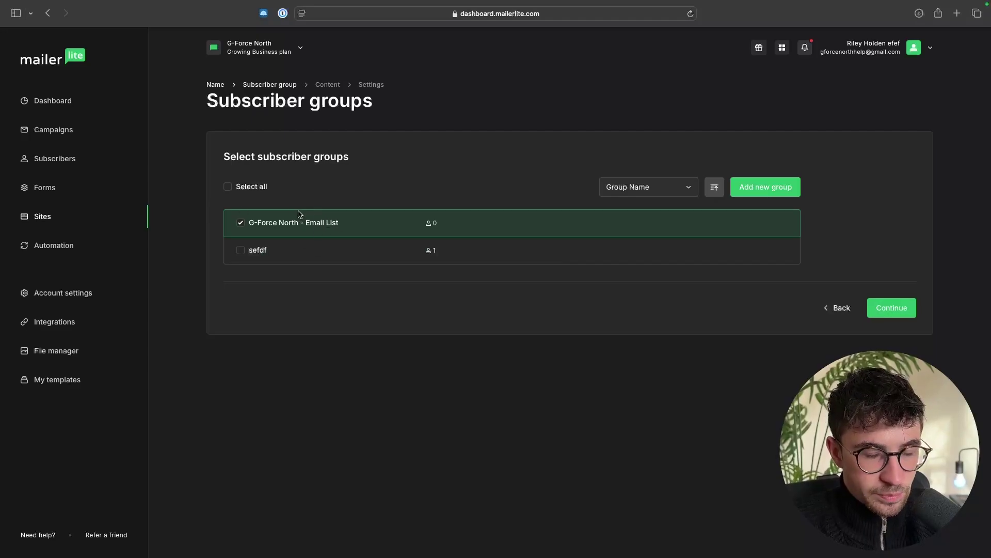
Step: Create the 'G-Force North Ebook List' group and untick G-Force North - Email List
left_click(757, 191)
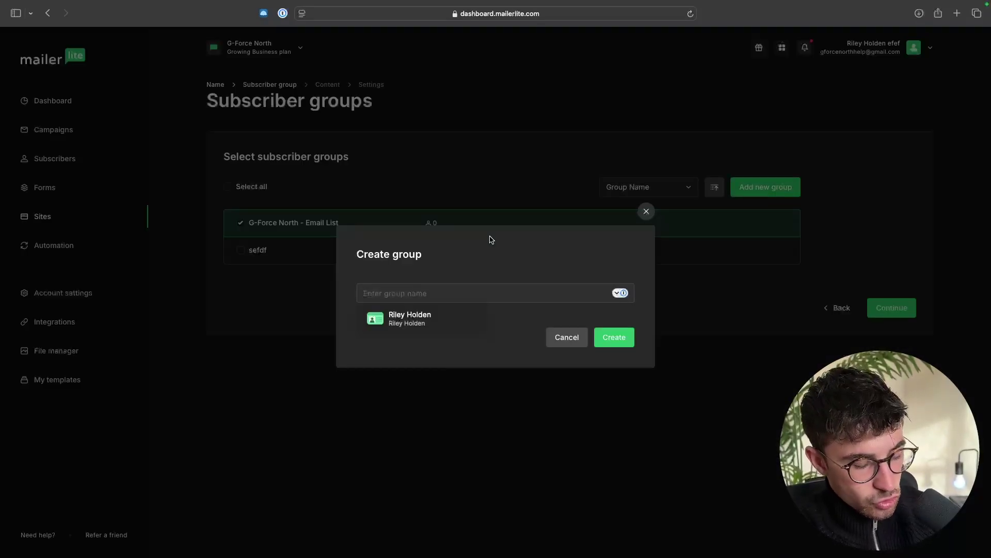
type("G")
key("BackSpace")
type("G-Force North Ebook List")
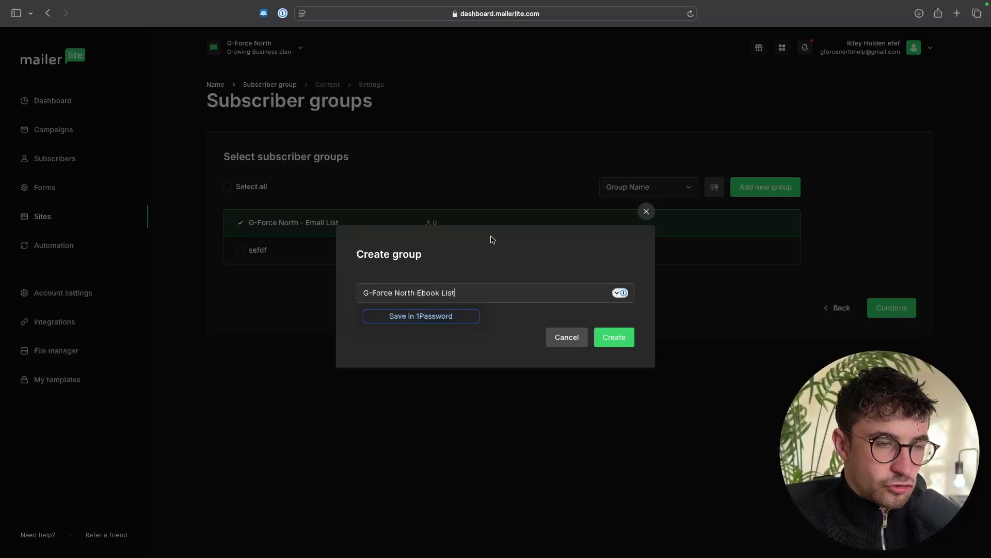
left_click(610, 337)
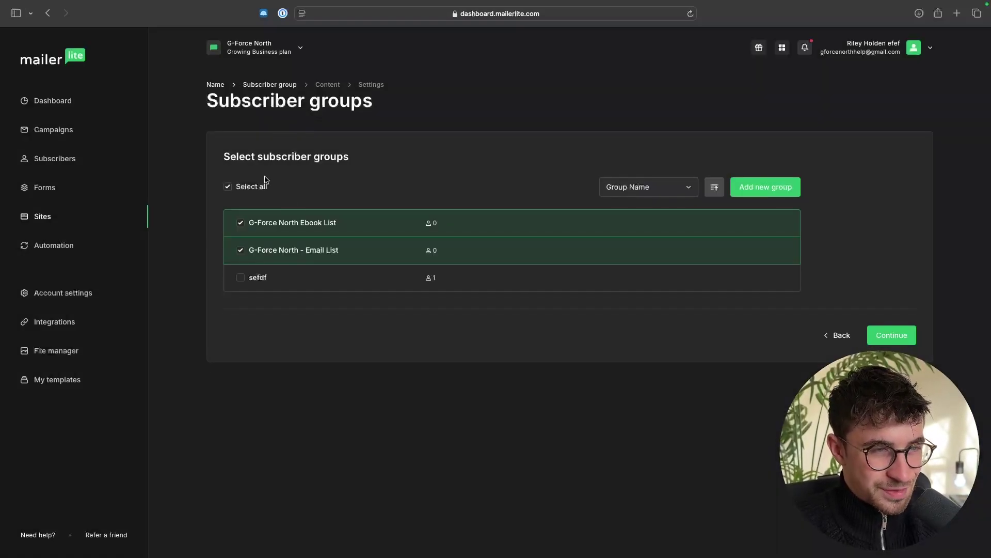
left_click(279, 252)
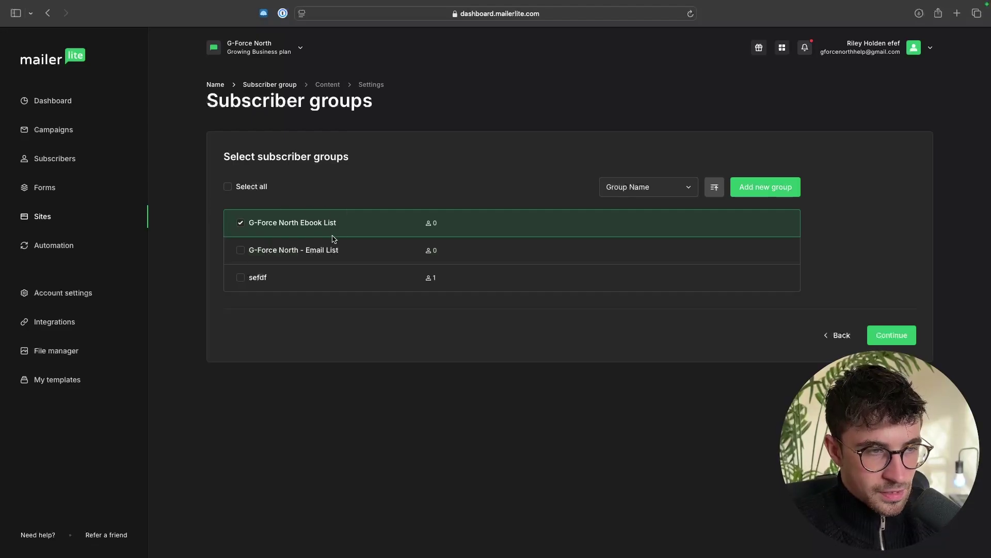
Step: Continue to the template gallery and scroll through the first page of templates
left_click(901, 337)
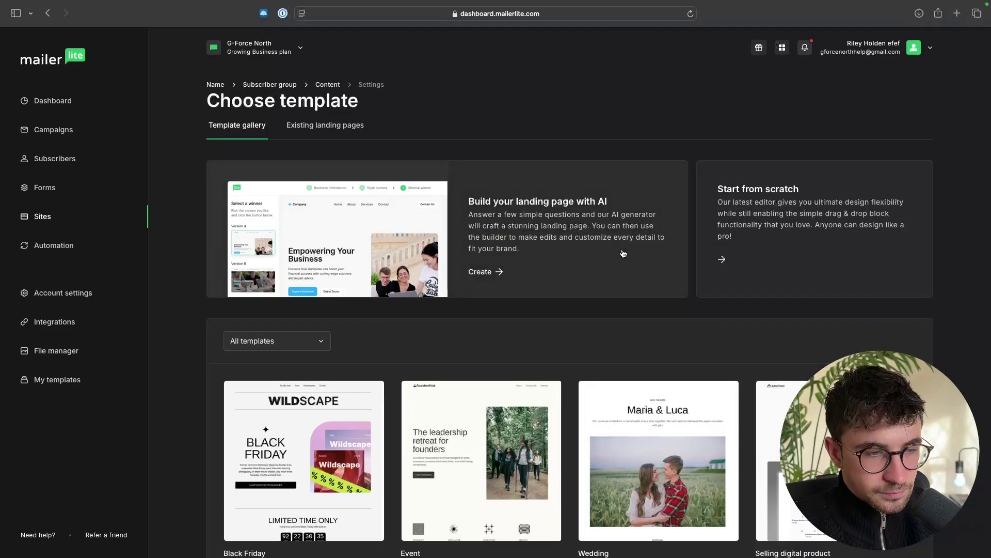
scroll(485, 305, "down", 2)
scroll(485, 308, "up", 2)
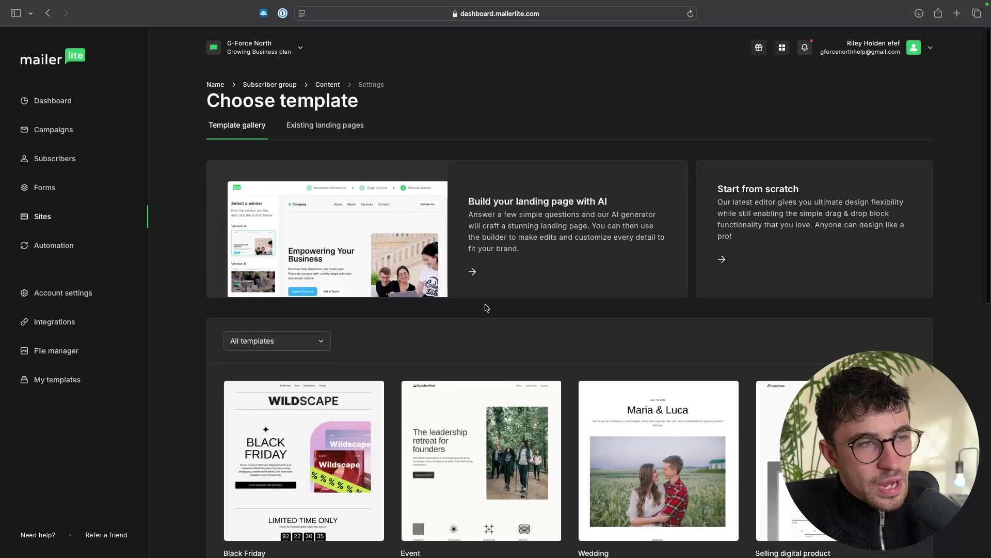
scroll(485, 308, "down", 6)
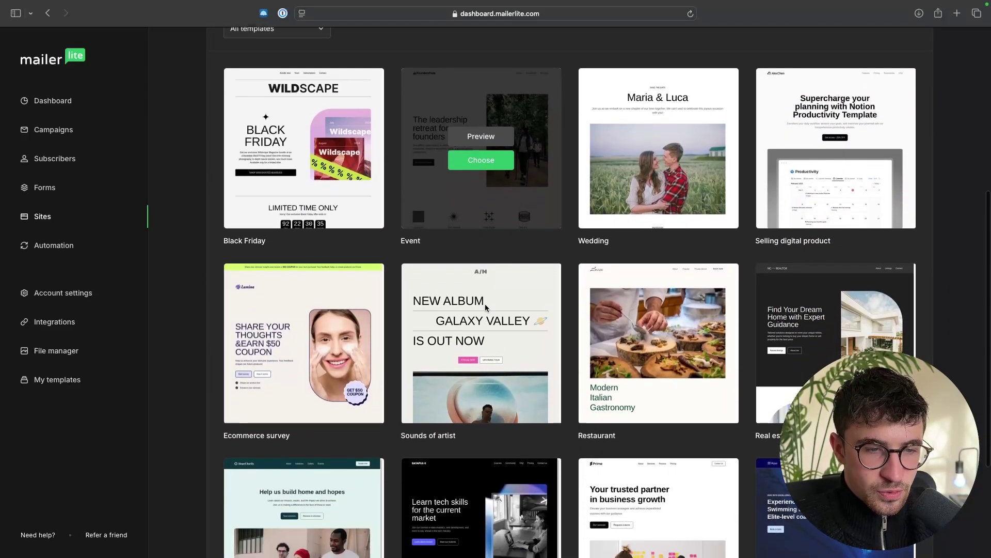
scroll(485, 305, "down", 4)
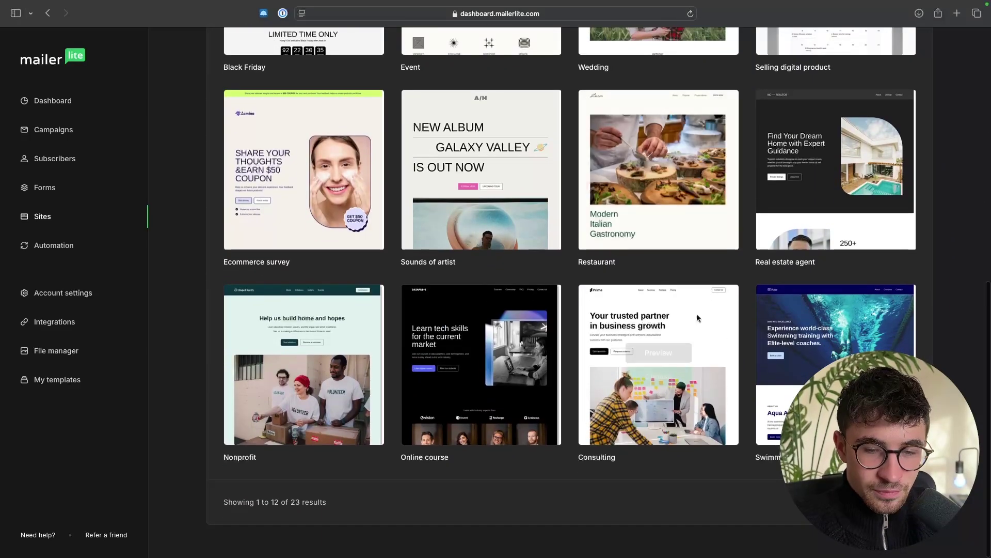
scroll(748, 356, "up", 6)
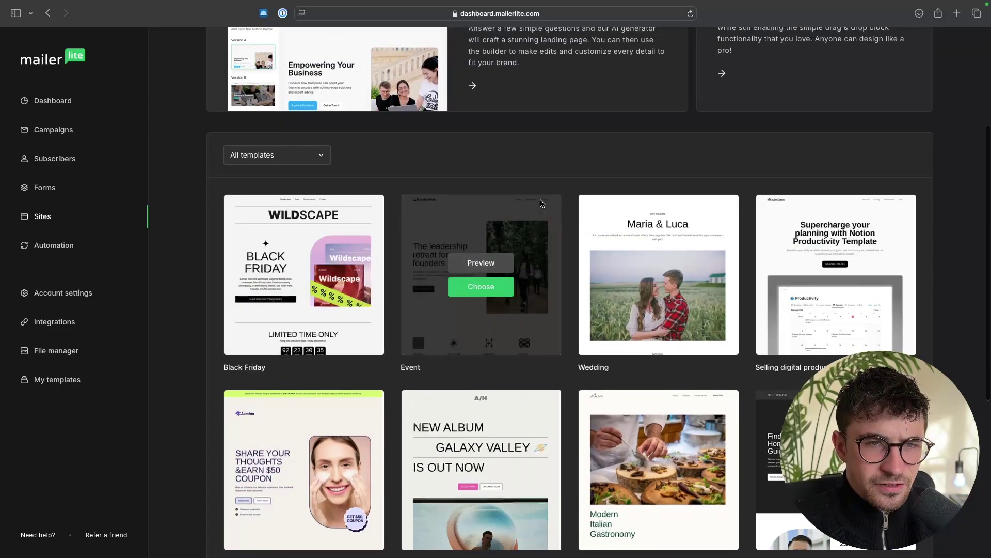
scroll(540, 203, "up", 4)
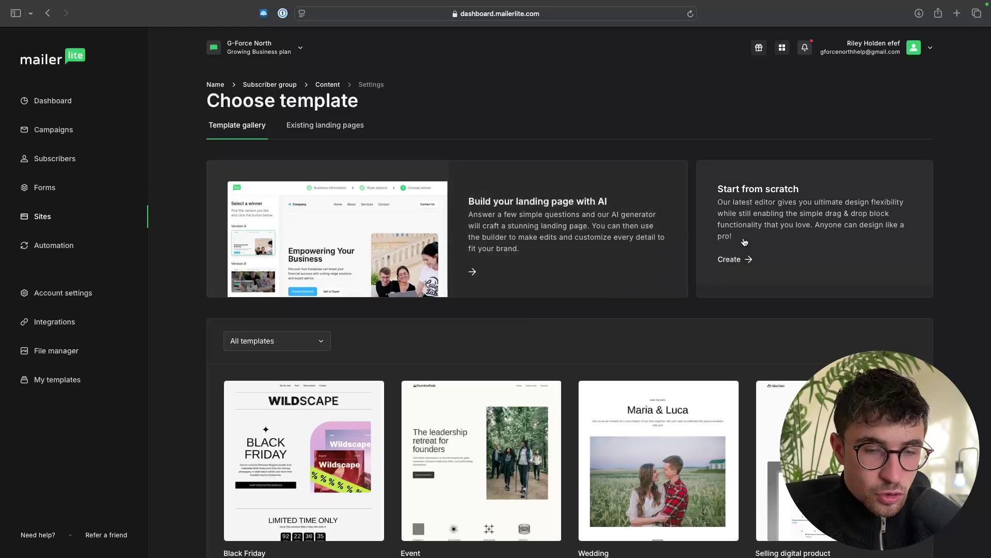
scroll(745, 241, "down", 3)
scroll(746, 241, "down", 4)
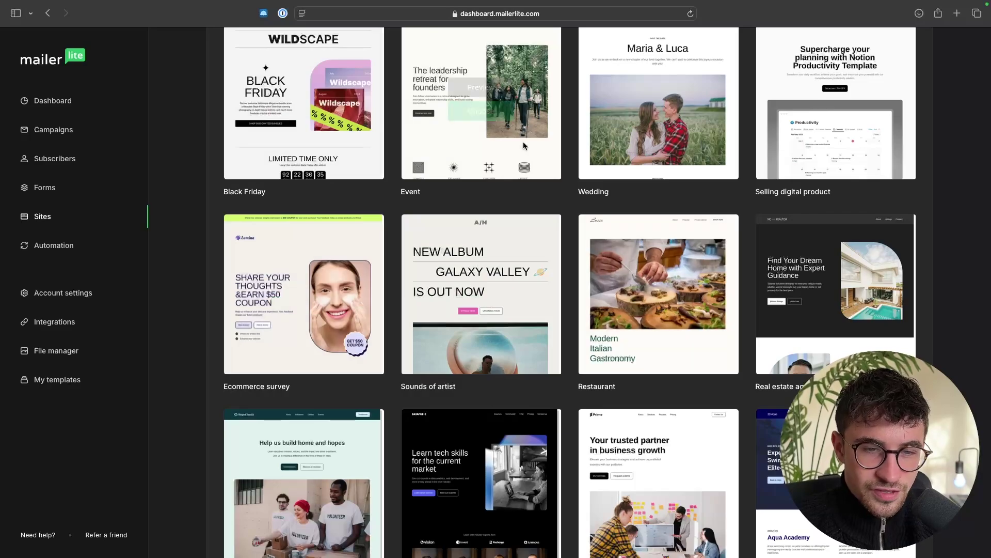
scroll(582, 278, "down", 4)
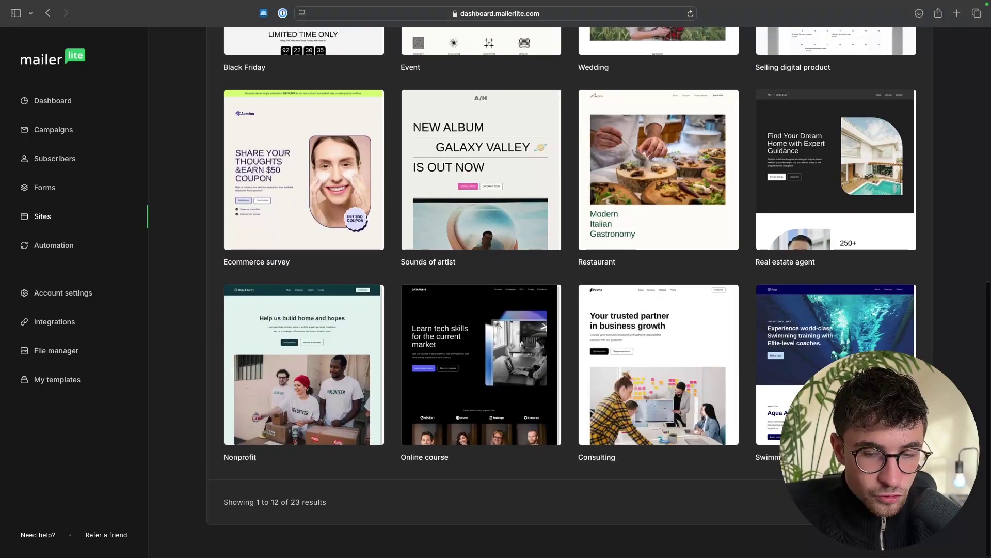
Step: Browse page 2 of templates, comparing Blogger, Email expert, Book promotion and Fitness challenge signup
left_click(908, 436)
scroll(568, 289, "down", 3)
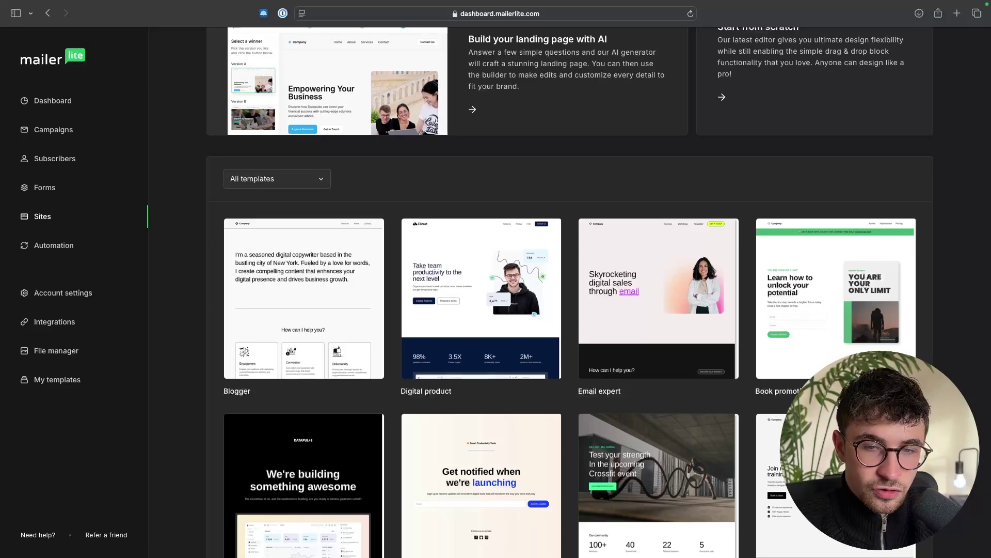
scroll(596, 276, "down", 1)
mouse_move(597, 276)
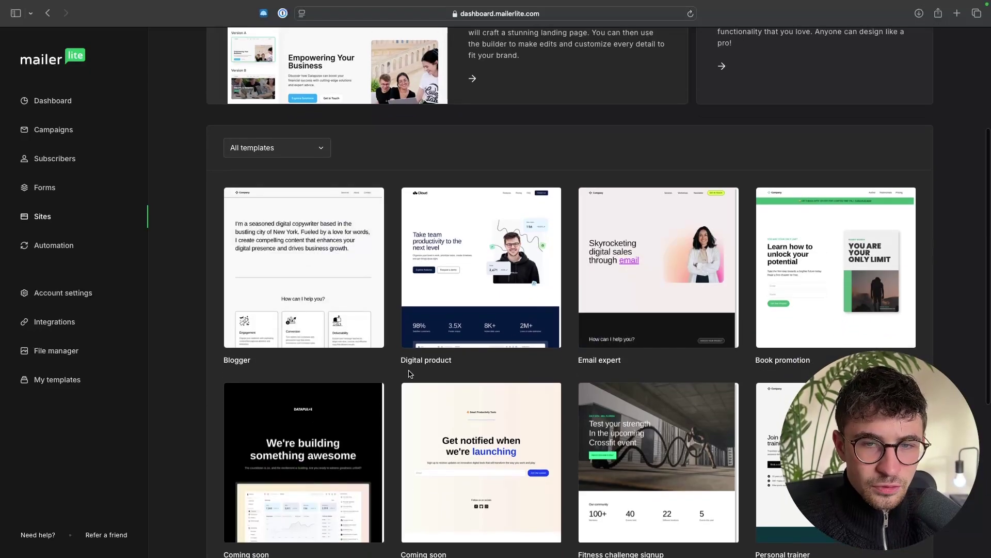
scroll(449, 424, "down", 1)
mouse_move(862, 220)
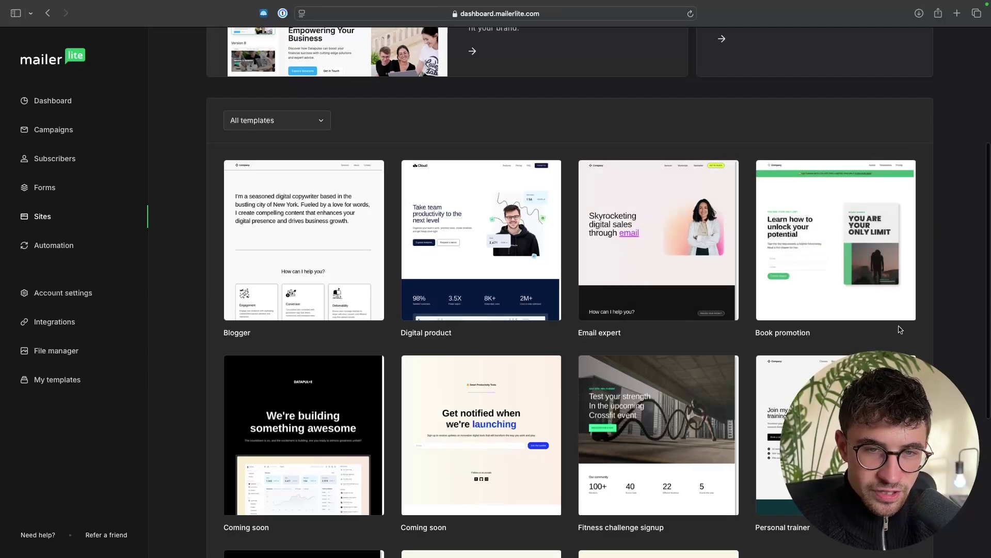
scroll(855, 275, "down", 5)
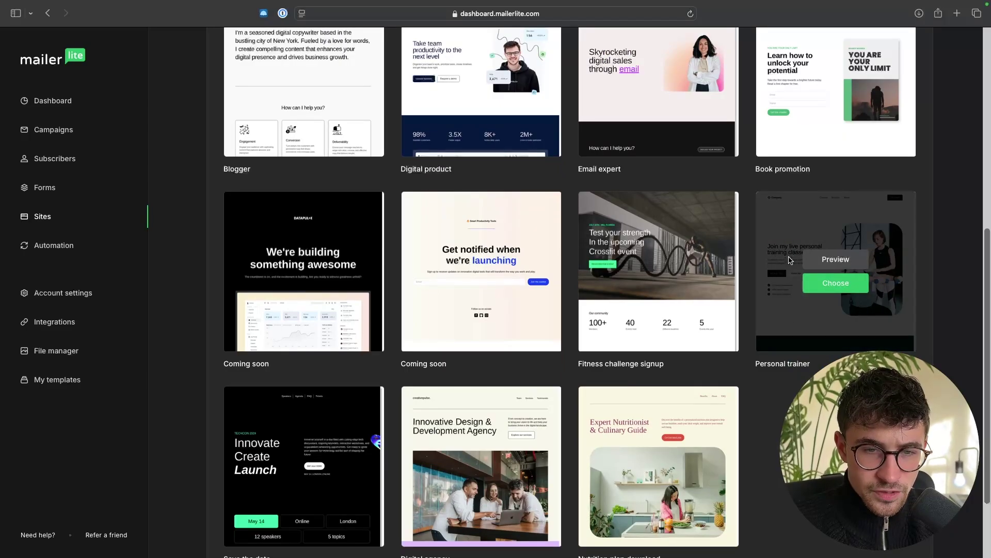
scroll(773, 361, "down", 2)
mouse_move(703, 255)
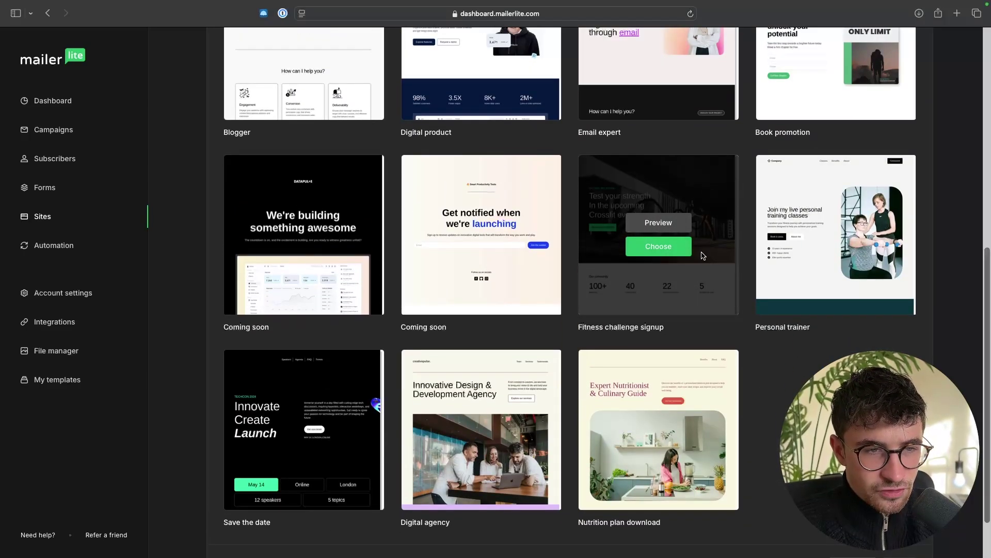
scroll(704, 255, "up", 2)
scroll(703, 256, "up", 4)
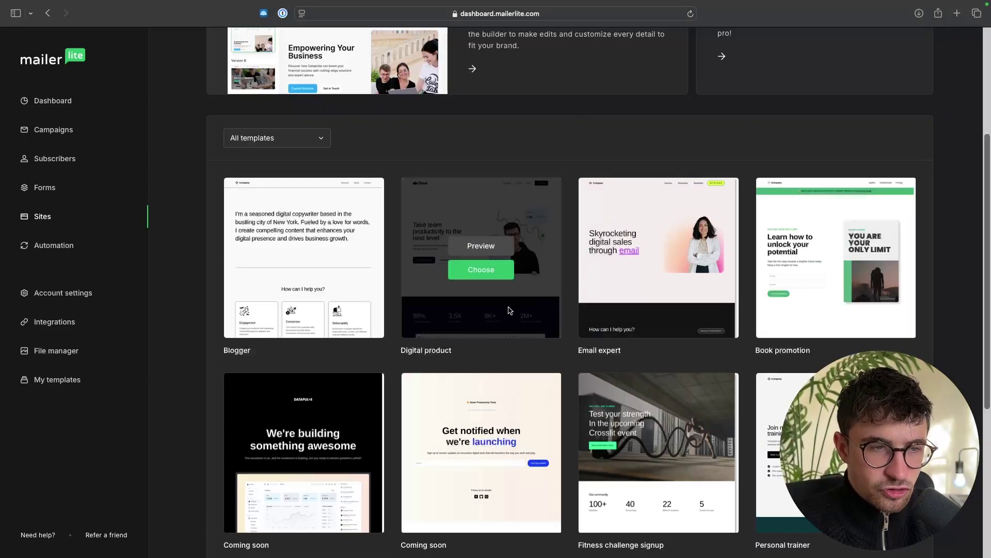
mouse_move(321, 325)
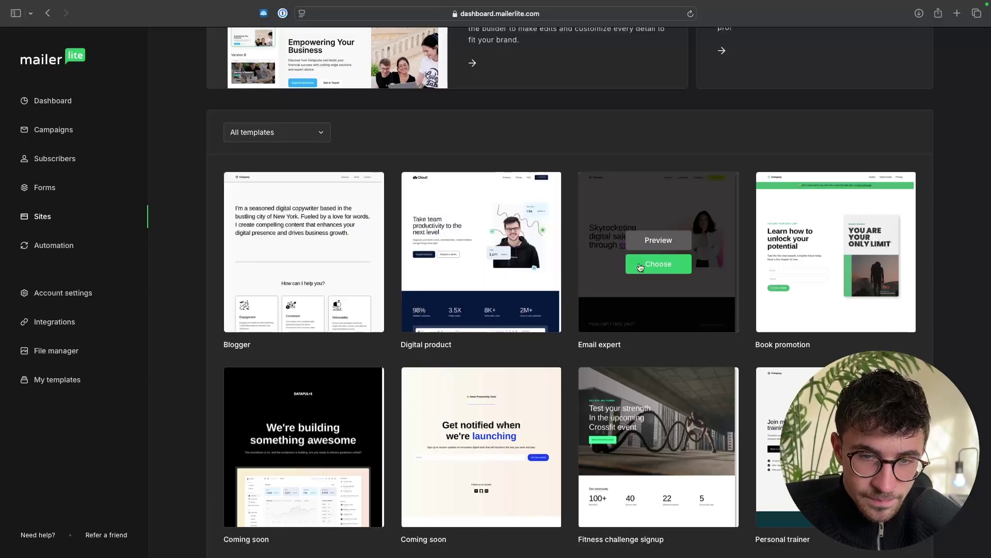
Step: Choose the Book promotion template and select its 'Learn how to unlock your potential' heading
mouse_move(712, 286)
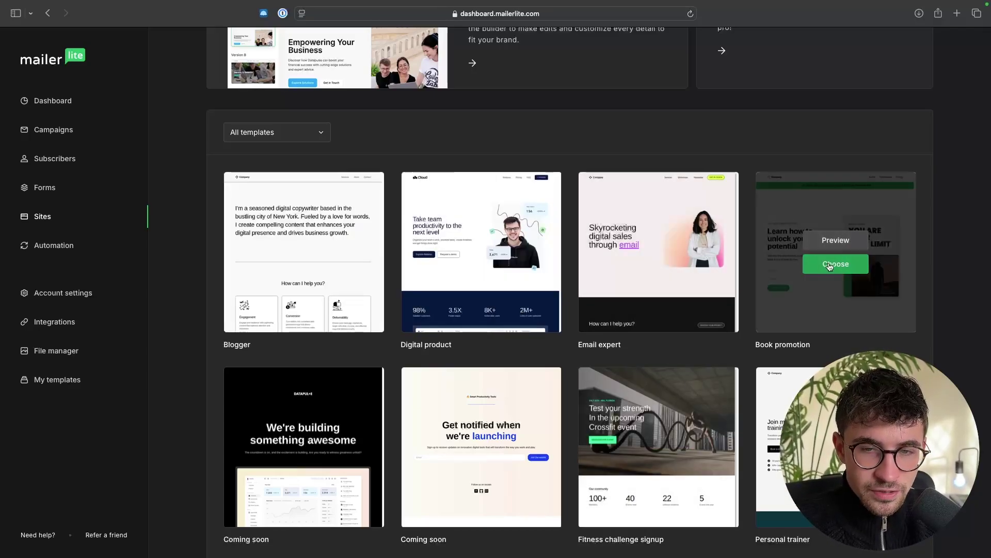
left_click(830, 264)
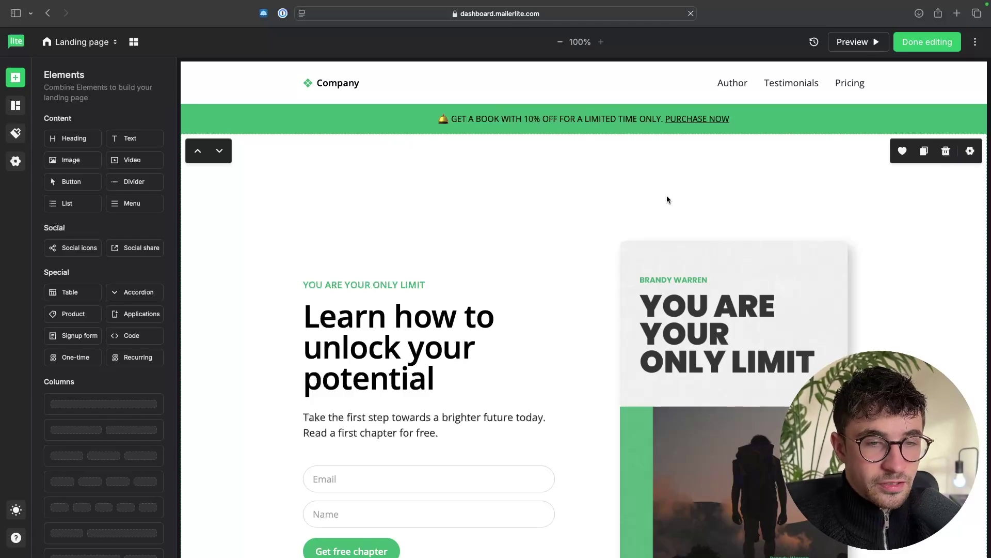
scroll(667, 199, "down", 3)
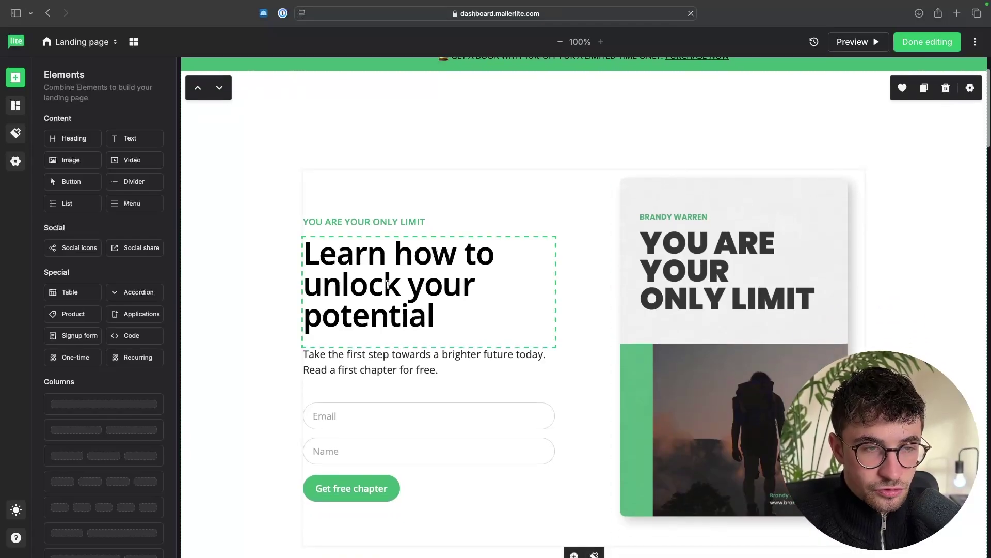
triple_click(387, 284)
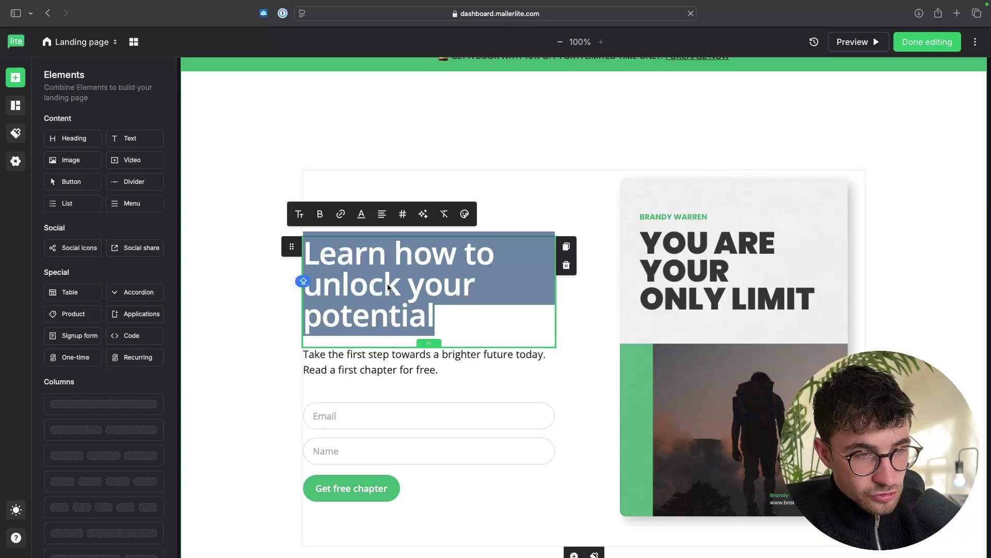
Step: Retitle the heading 'Get My Marketing Secrets Ebook For Free' and the tagline 'LIMITED TIME OFFER'
type("Get My Marketing Secrets Ebook For Free")
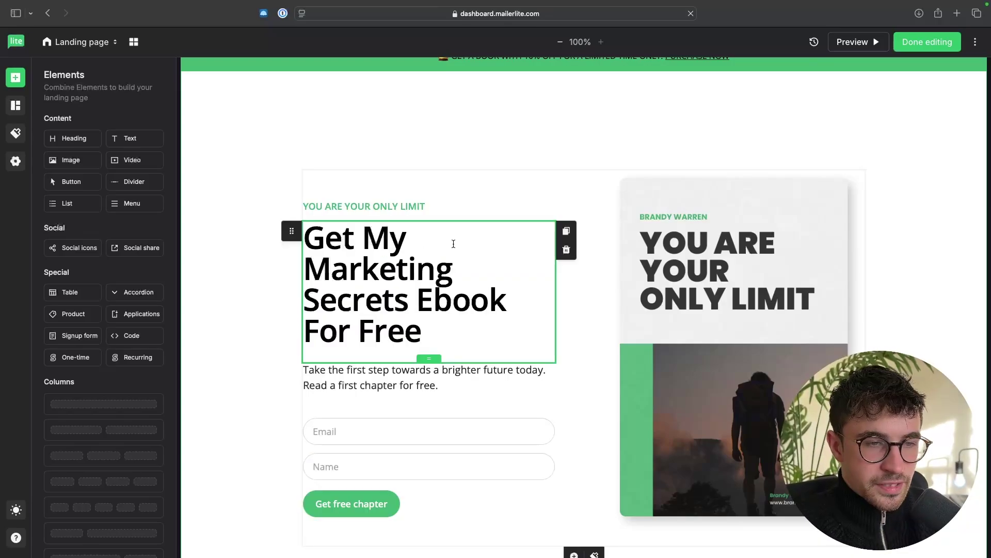
left_click(581, 306)
double_click(391, 206)
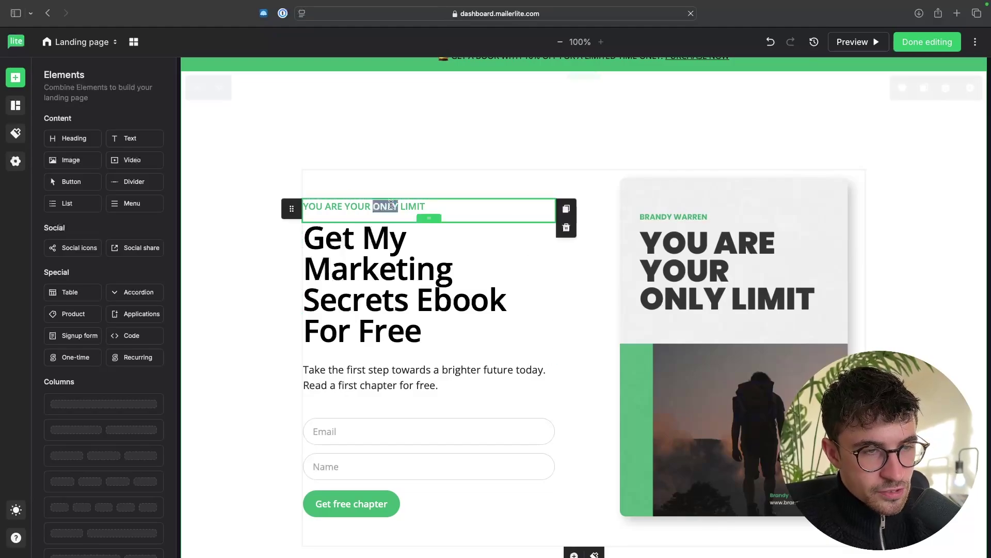
triple_click(375, 205)
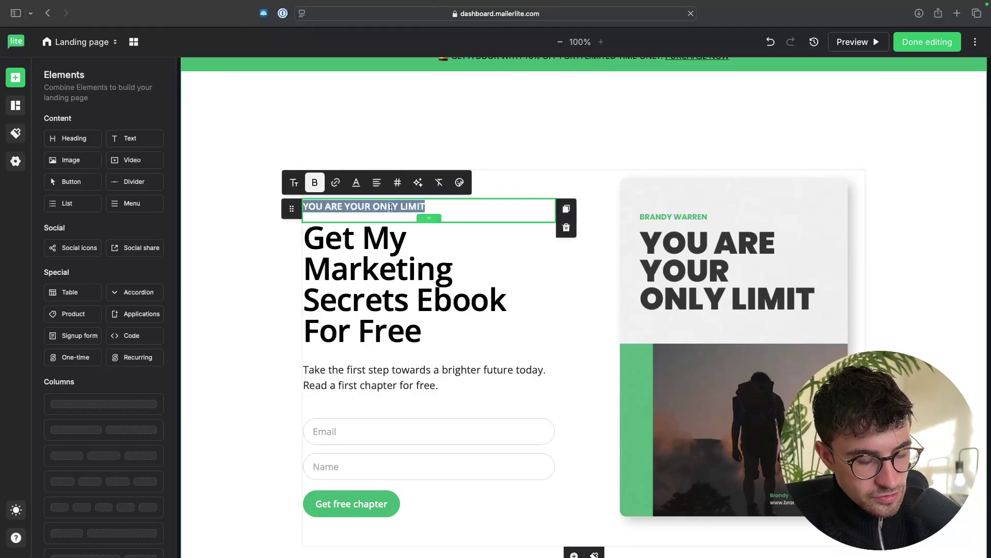
type("LIMITED TIME OFFER")
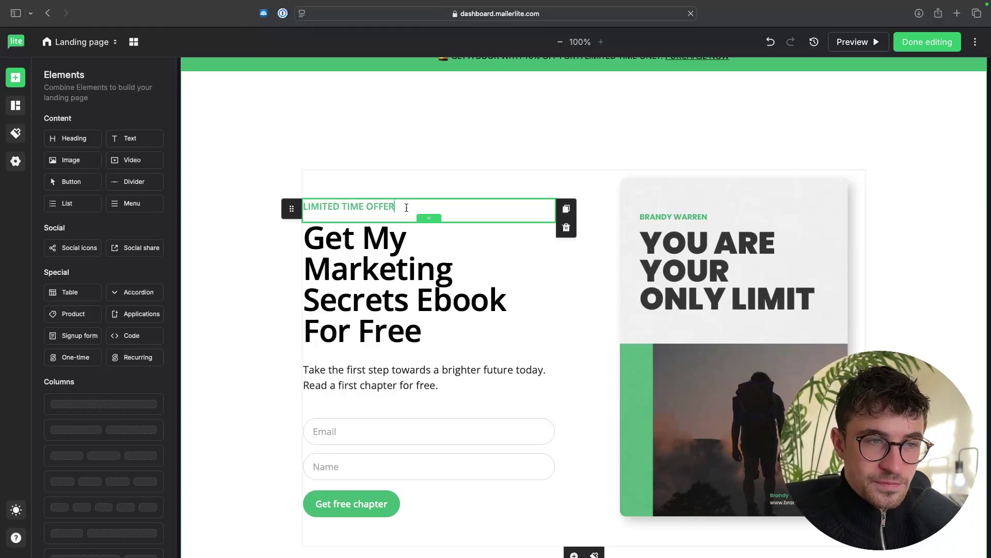
left_click_drag(406, 207, 302, 210)
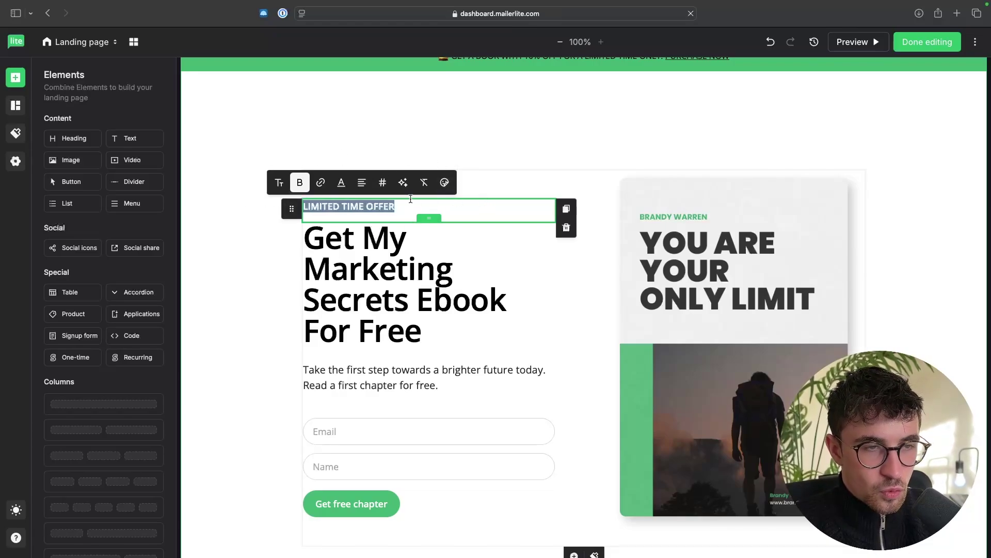
Step: Make the LIMITED TIME OFFER tagline bold
left_click(299, 183)
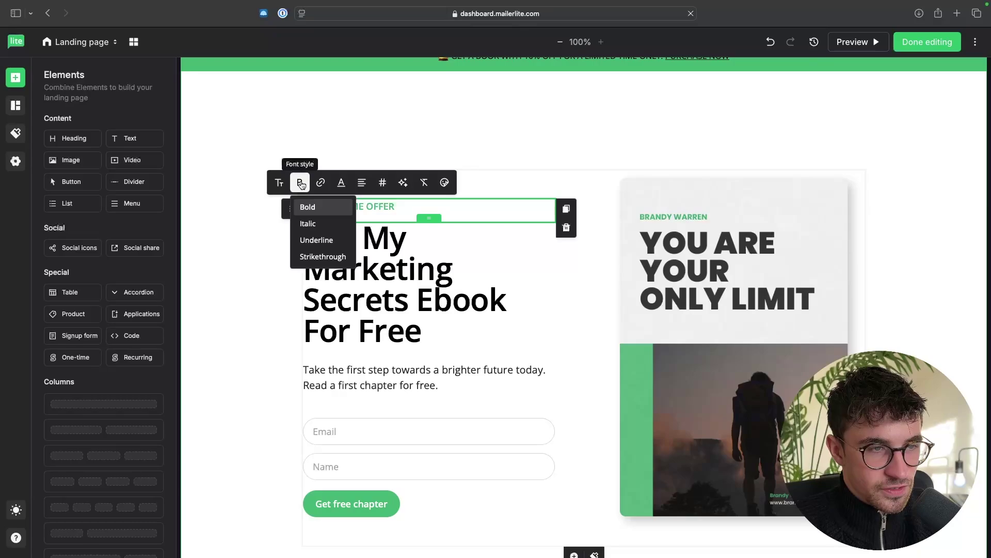
left_click(313, 207)
left_click(337, 206)
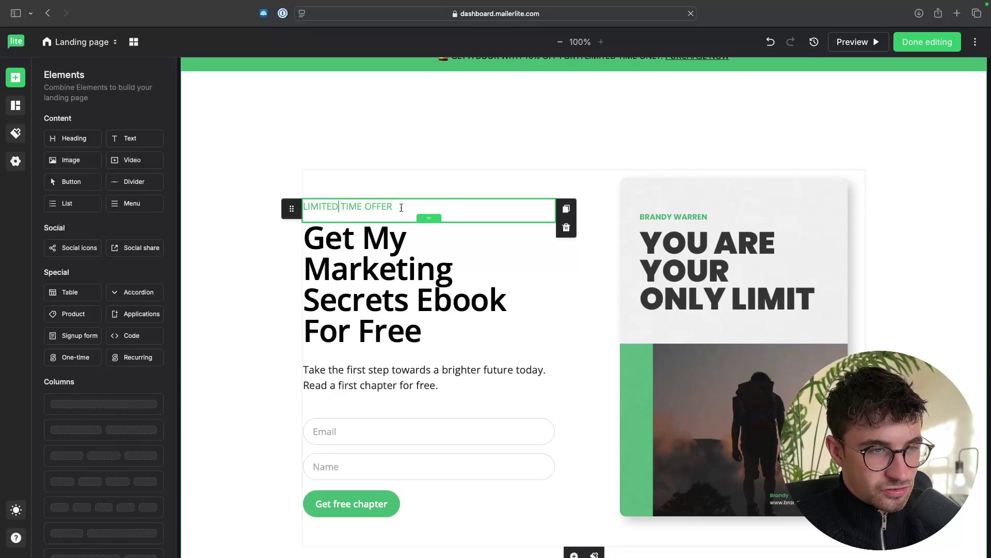
triple_click(382, 206)
left_click(298, 183)
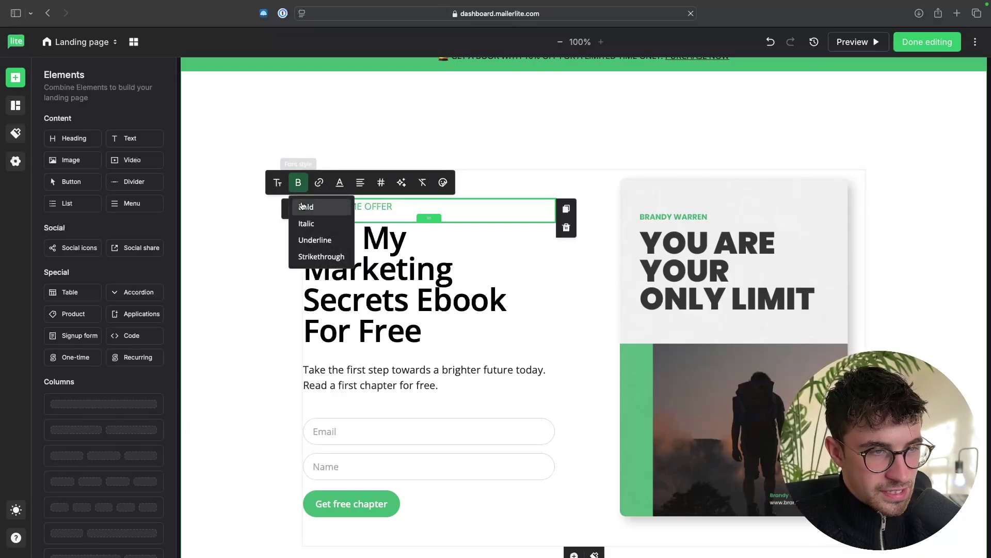
left_click(303, 207)
left_click(298, 183)
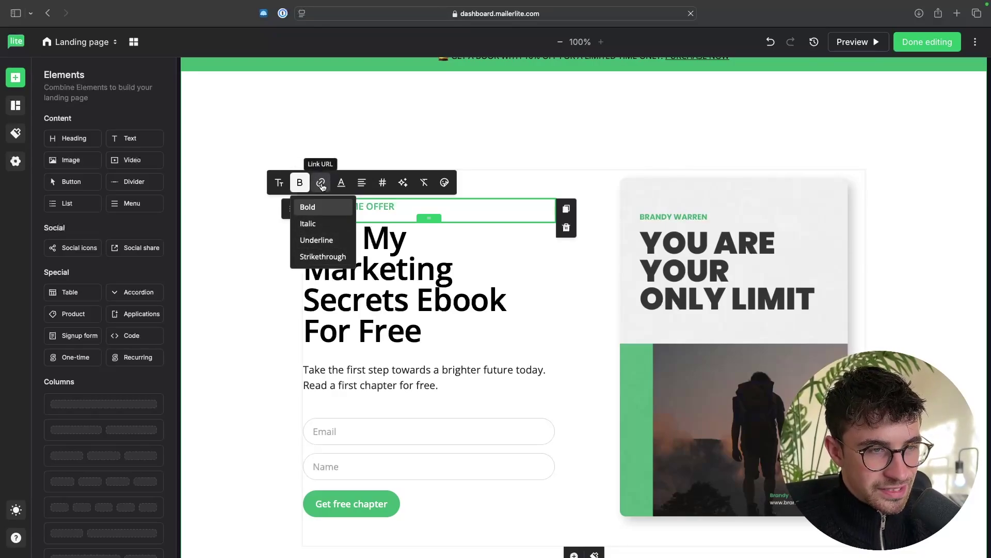
left_click(343, 185)
Step: Colour the LIMITED TIME OFFER tagline red
left_click(343, 186)
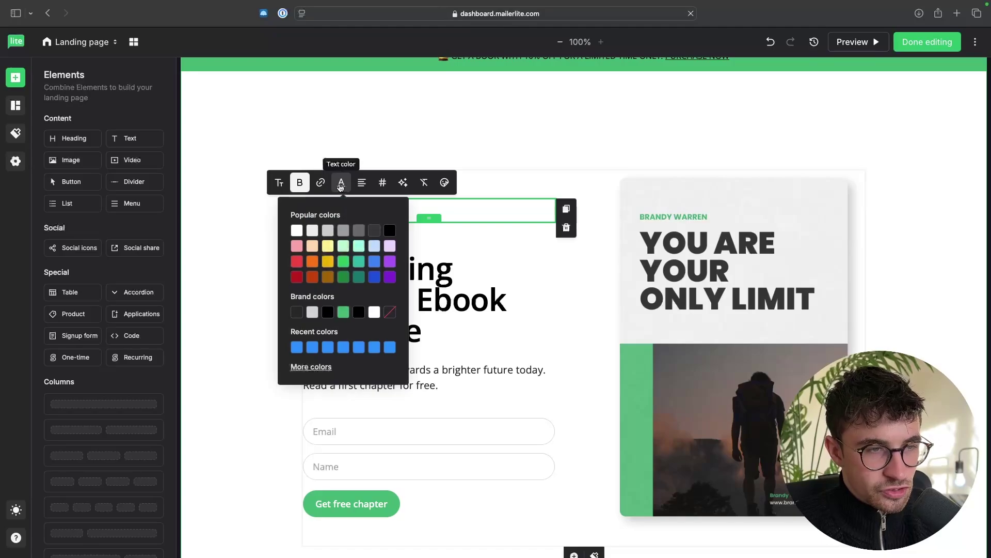
left_click(297, 263)
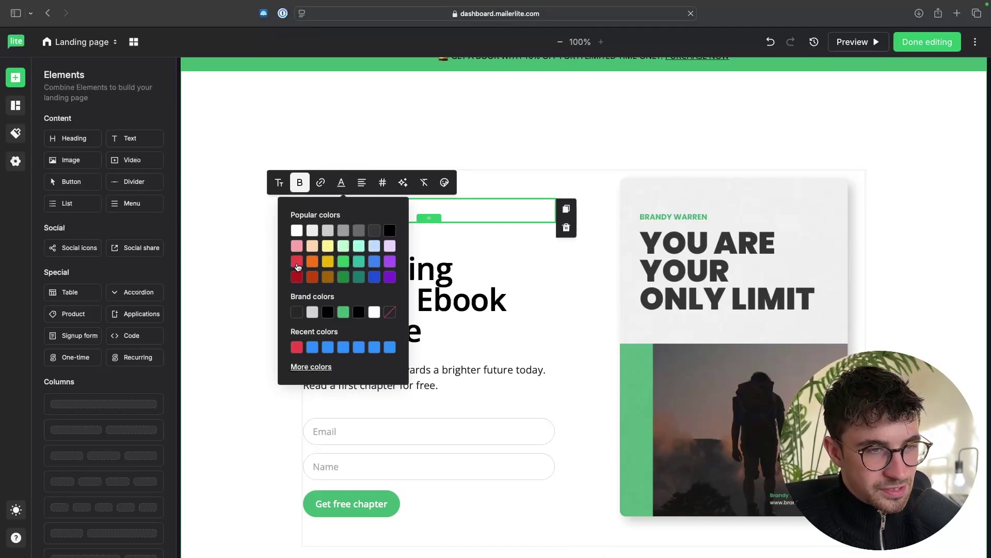
left_click(341, 183)
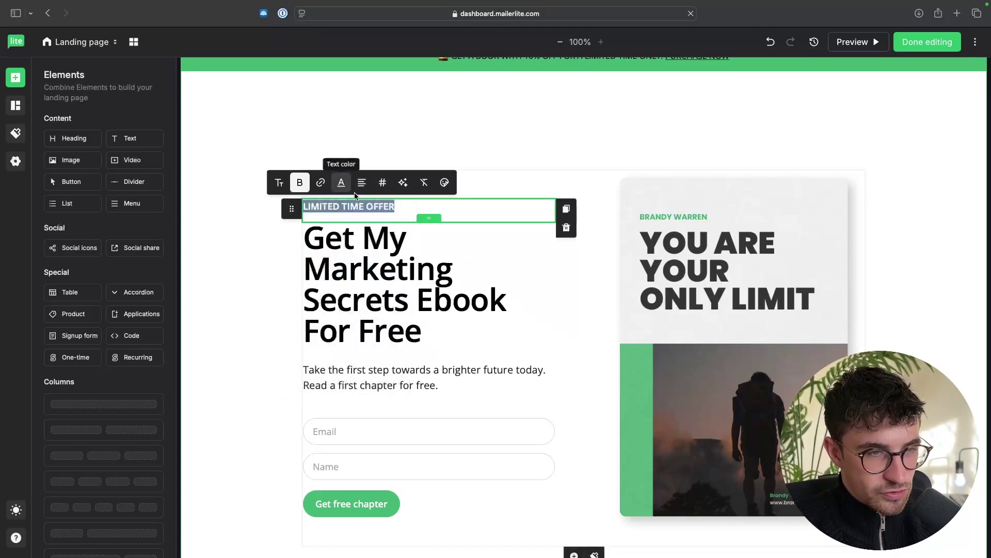
left_click(373, 216)
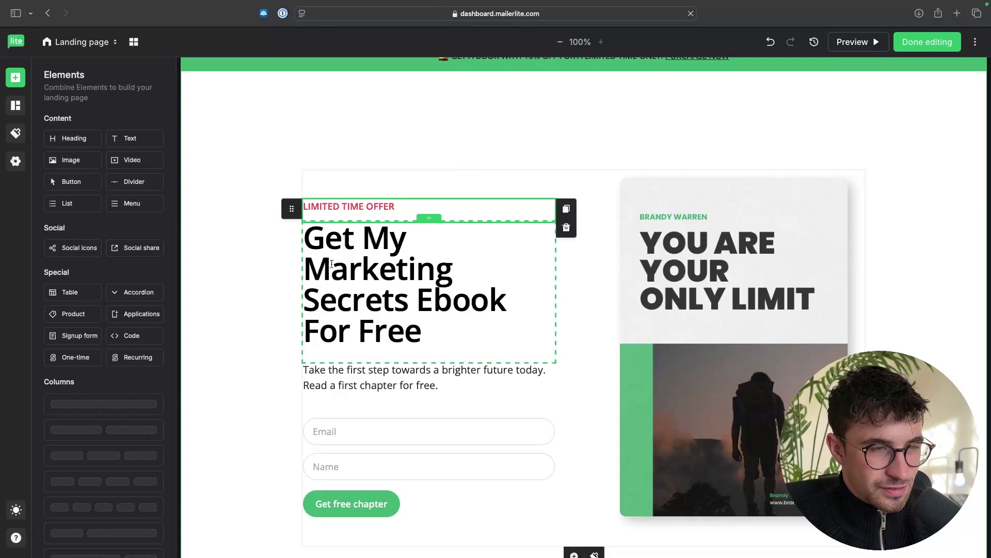
scroll(431, 336, "down", 10)
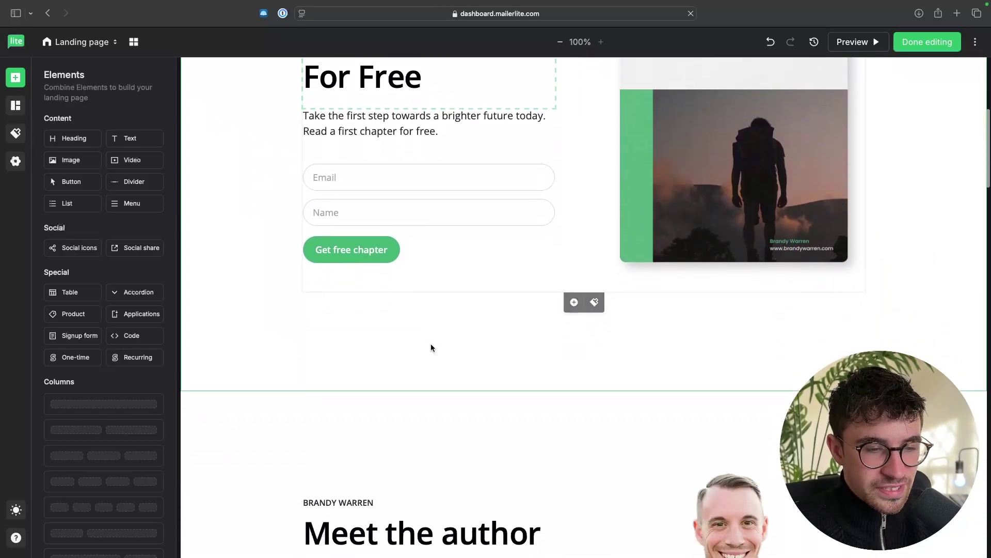
scroll(454, 301, "up", 10)
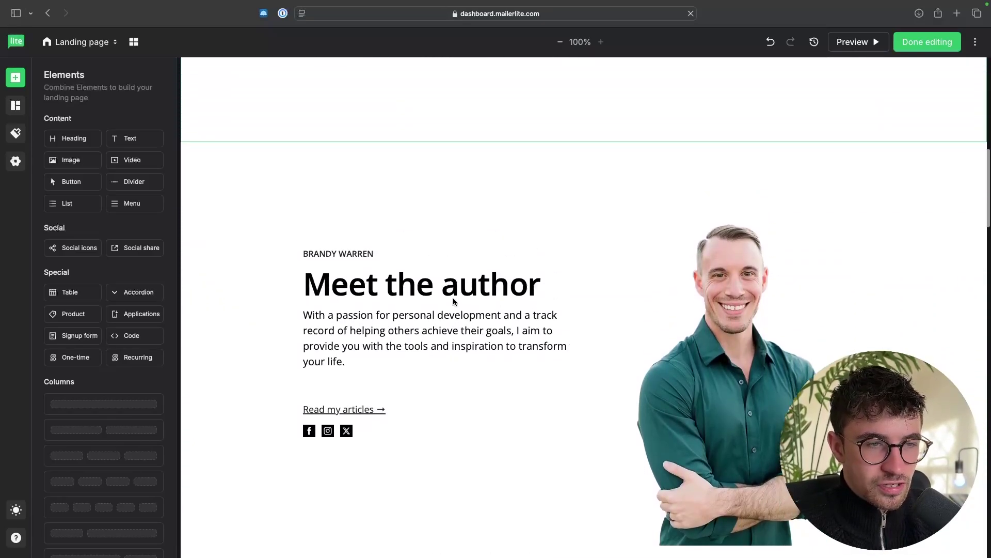
scroll(560, 365, "down", 2)
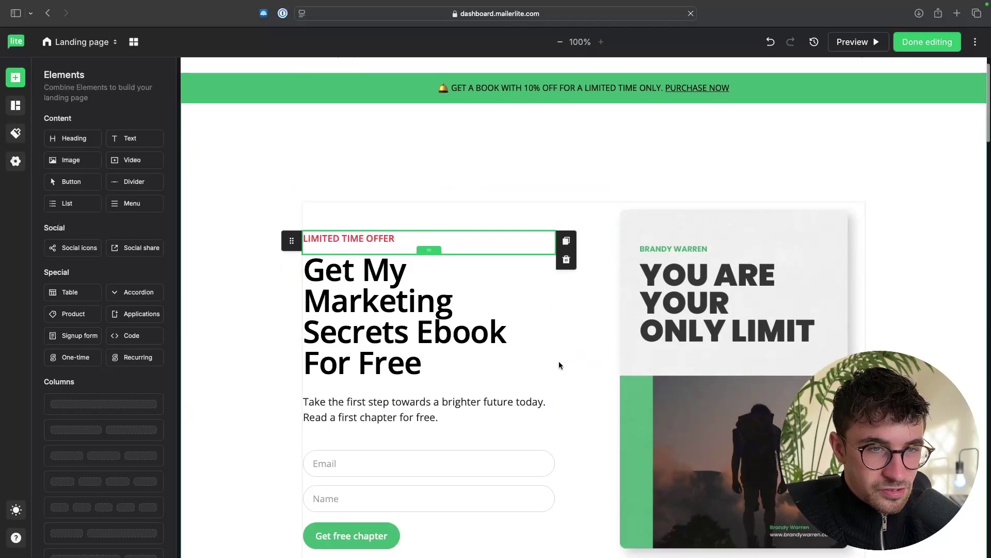
scroll(540, 304, "down", 10)
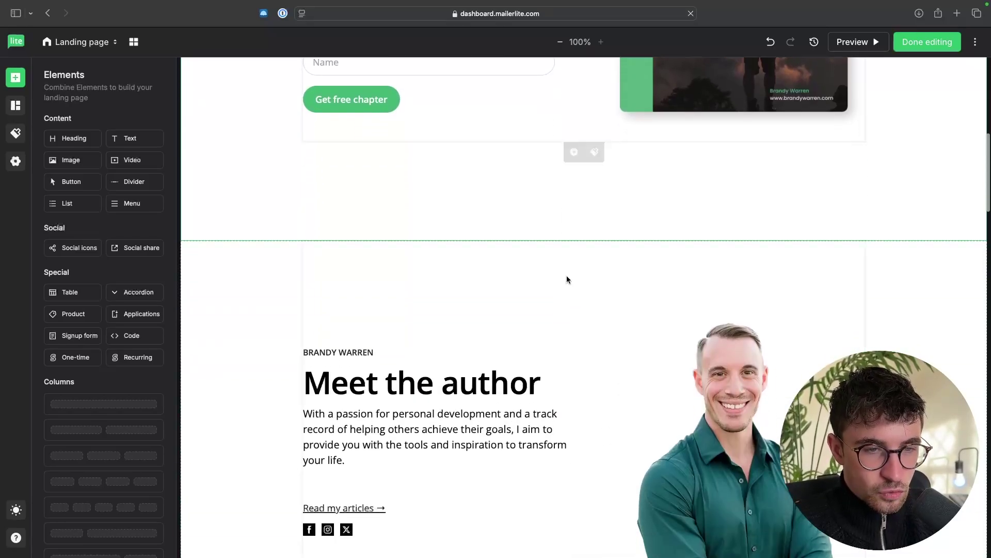
left_click(347, 307)
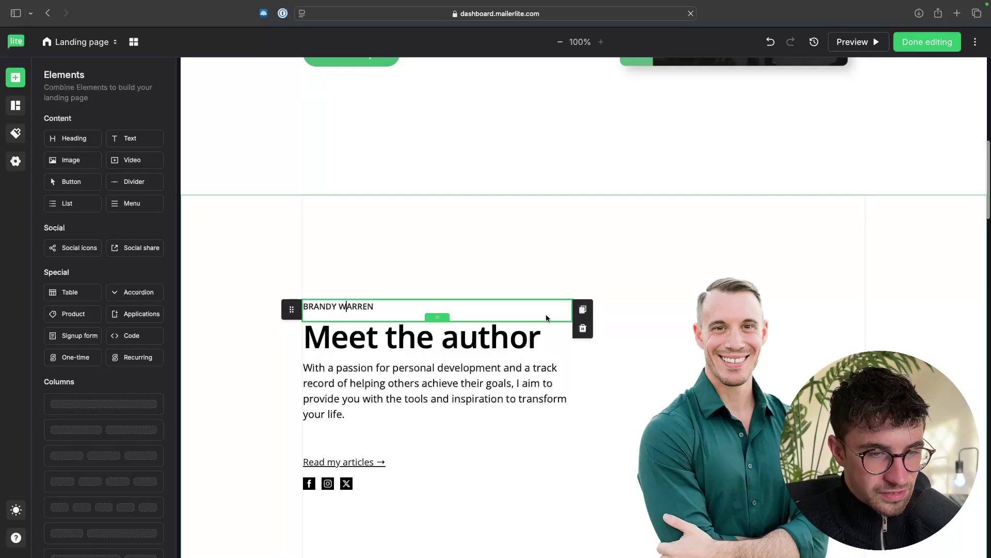
left_click(582, 329)
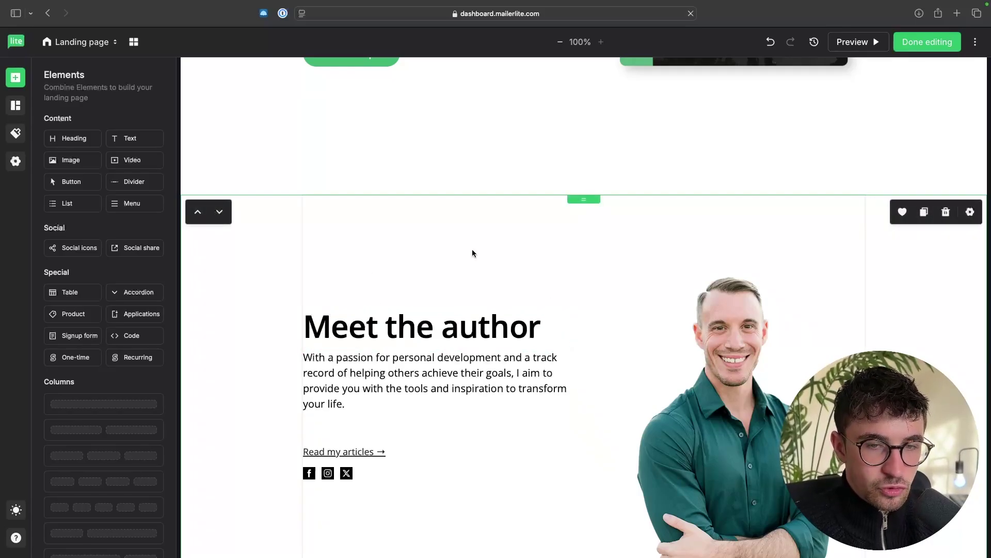
Step: Delete the author, testimonials, features, quote, pricing, divider and Recent posts sections
scroll(373, 225, "down", 5)
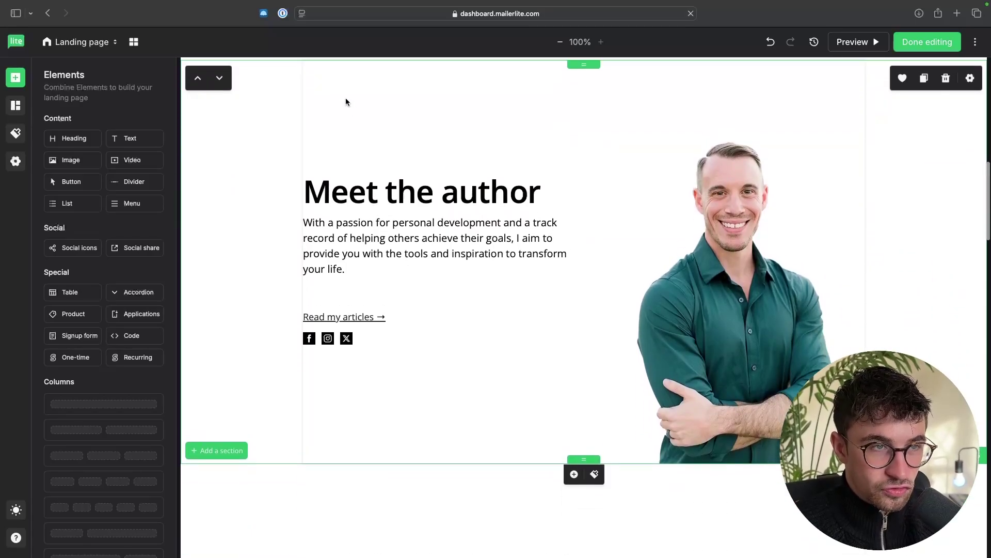
scroll(346, 98, "up", 2)
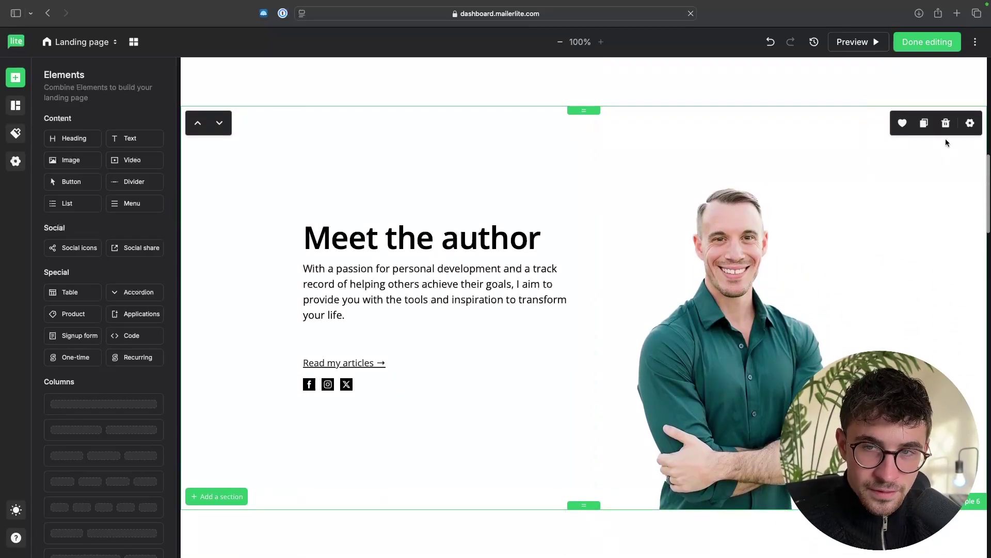
left_click(946, 124)
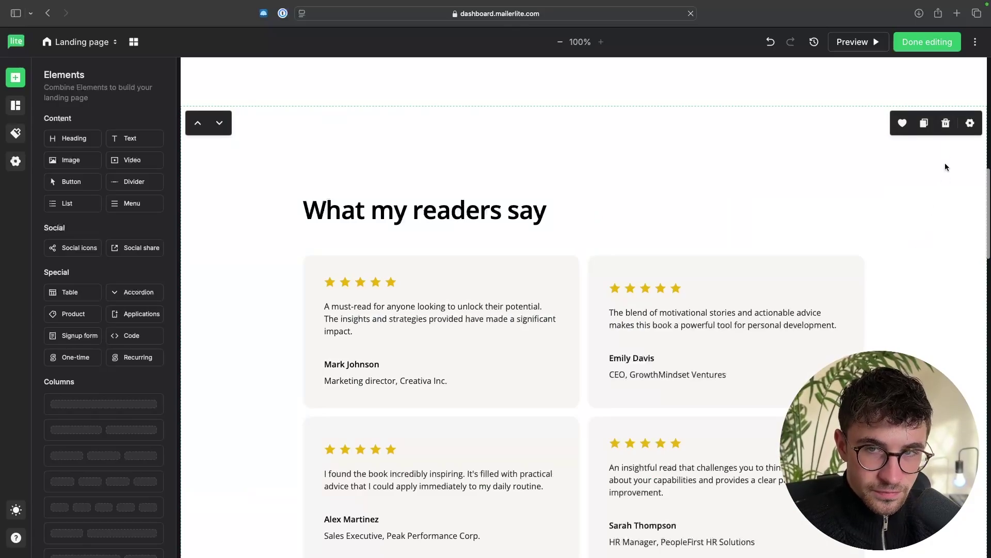
left_click(946, 124)
left_click(946, 124)
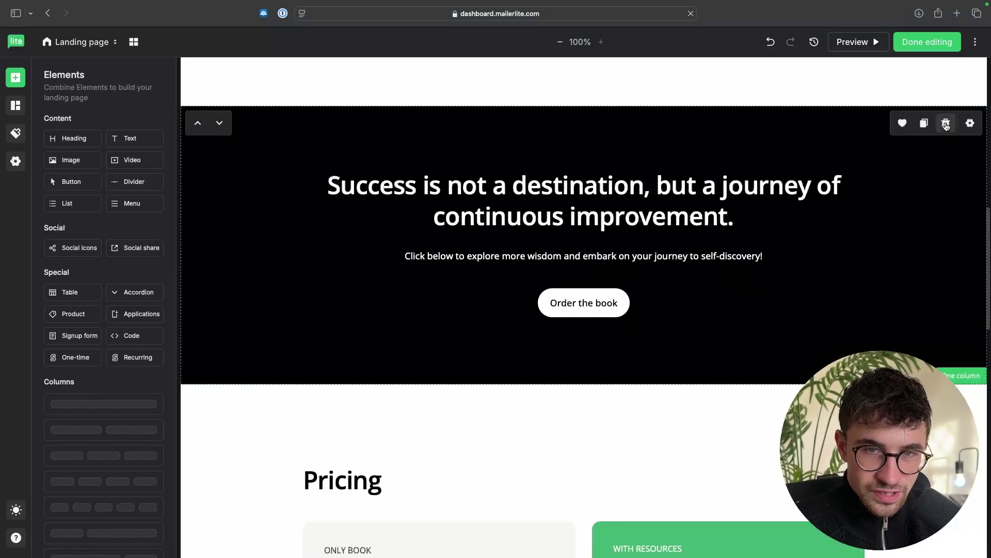
left_click(946, 124)
left_click(946, 124)
left_click(946, 124)
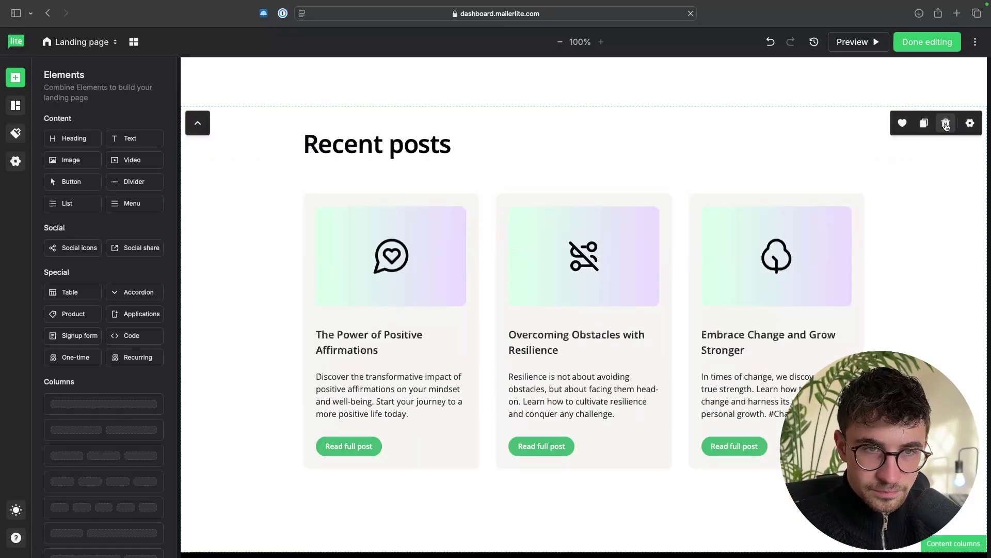
left_click(946, 124)
scroll(853, 270, "up", 5)
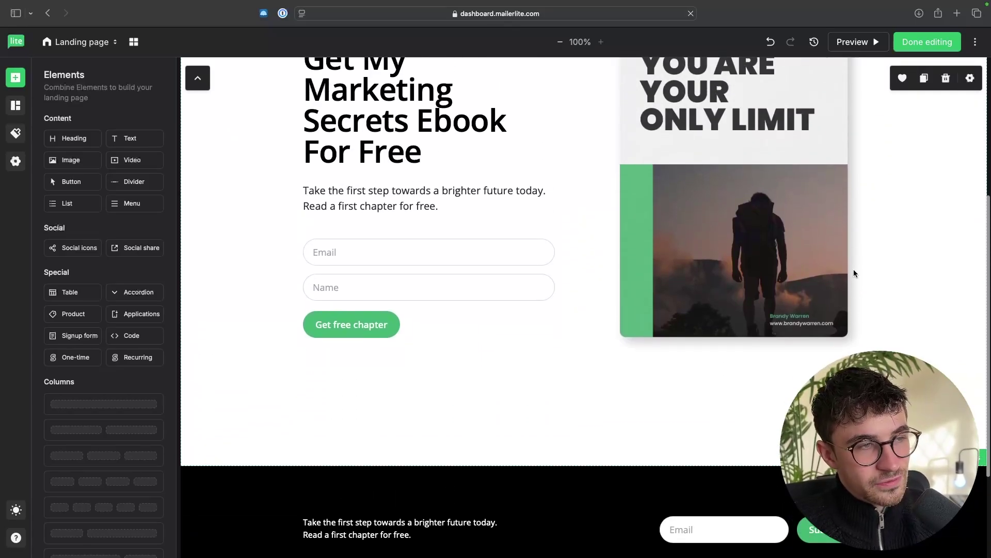
scroll(853, 270, "down", 5)
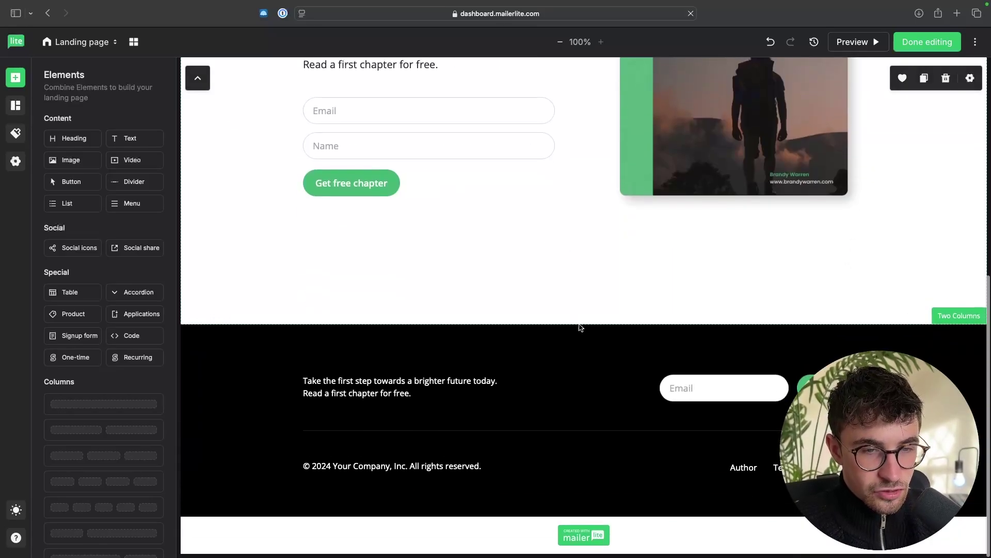
scroll(610, 308, "up", 1)
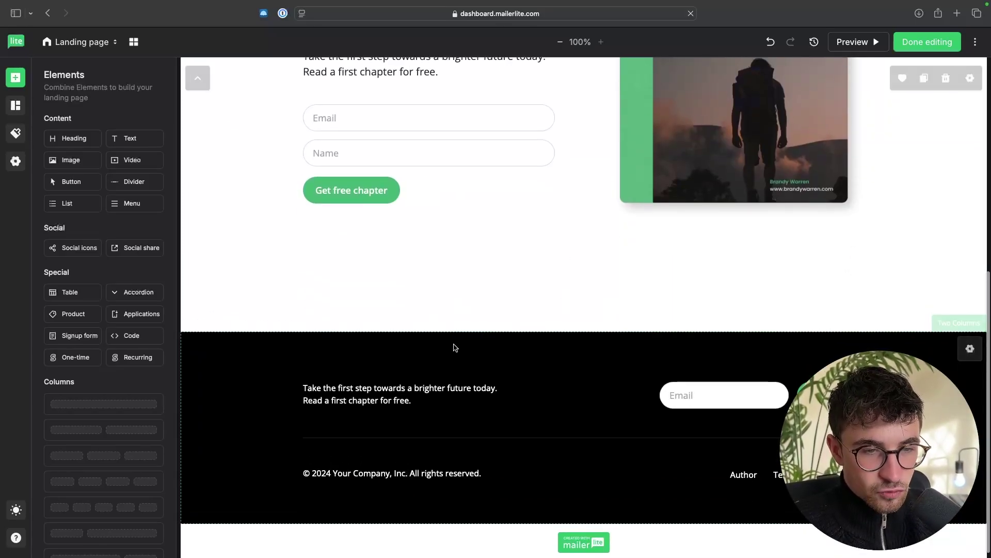
scroll(522, 232, "up", 10)
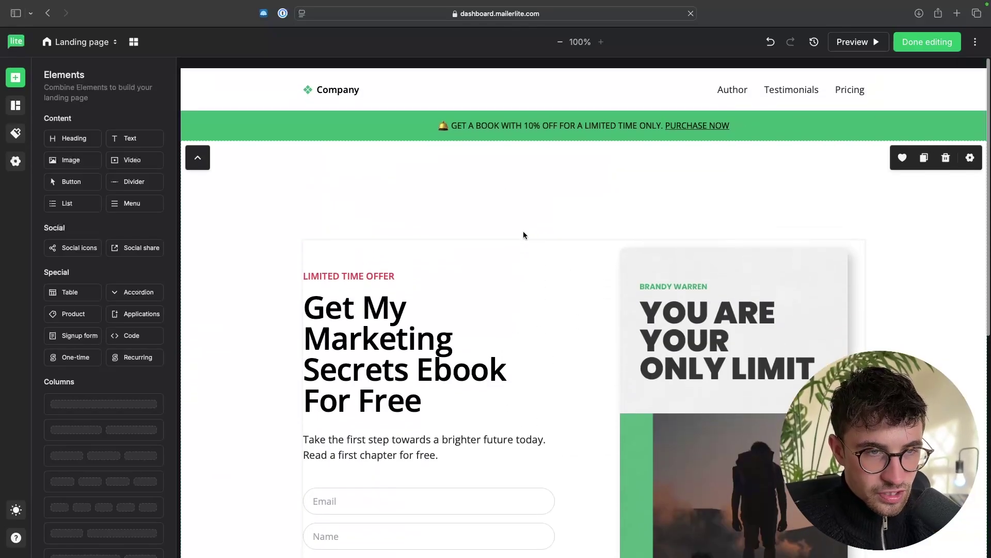
Step: Drop the four-quote Testimonials 3 section between the ebook hero and the footer
scroll(523, 235, "down", 10)
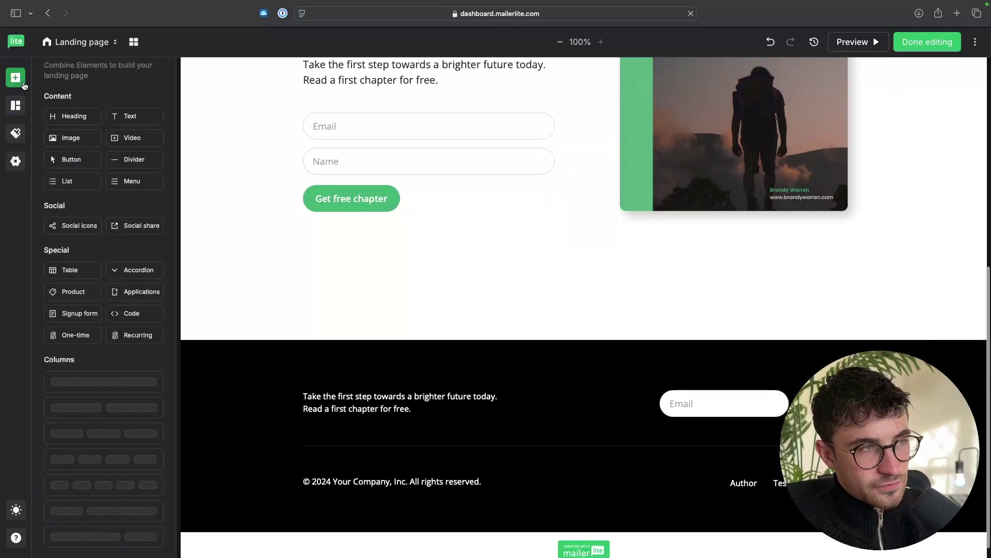
left_click(13, 106)
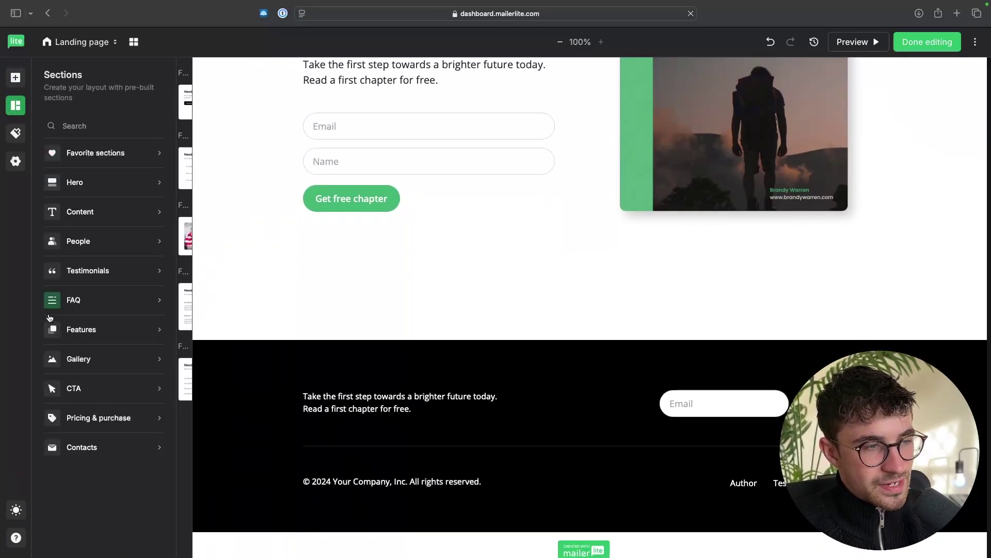
mouse_move(113, 460)
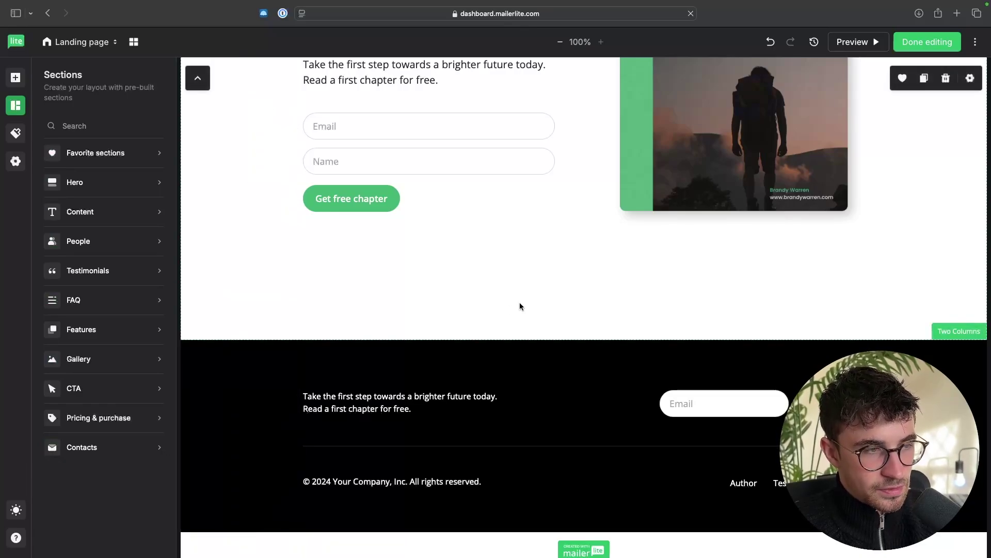
mouse_move(99, 279)
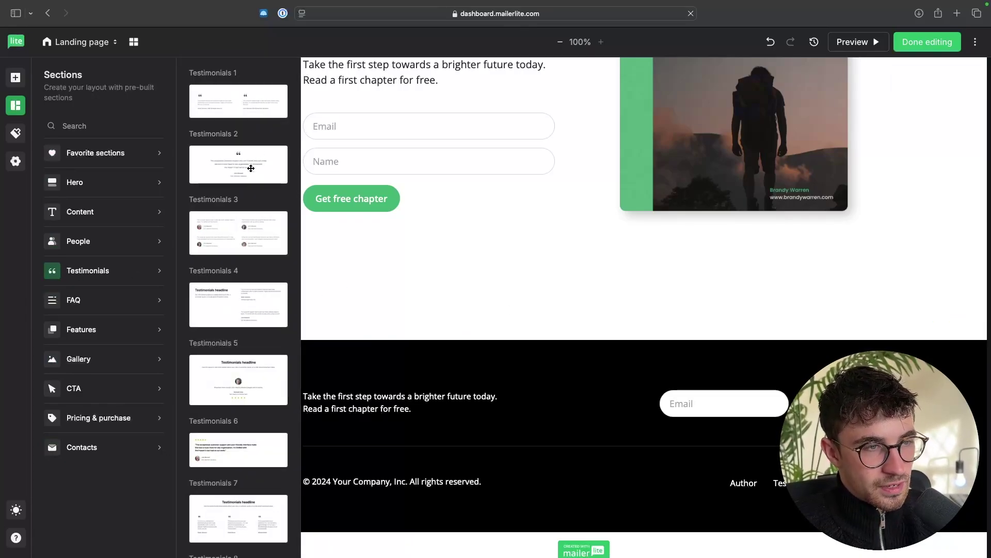
scroll(227, 260, "down", 2)
scroll(237, 258, "up", 2)
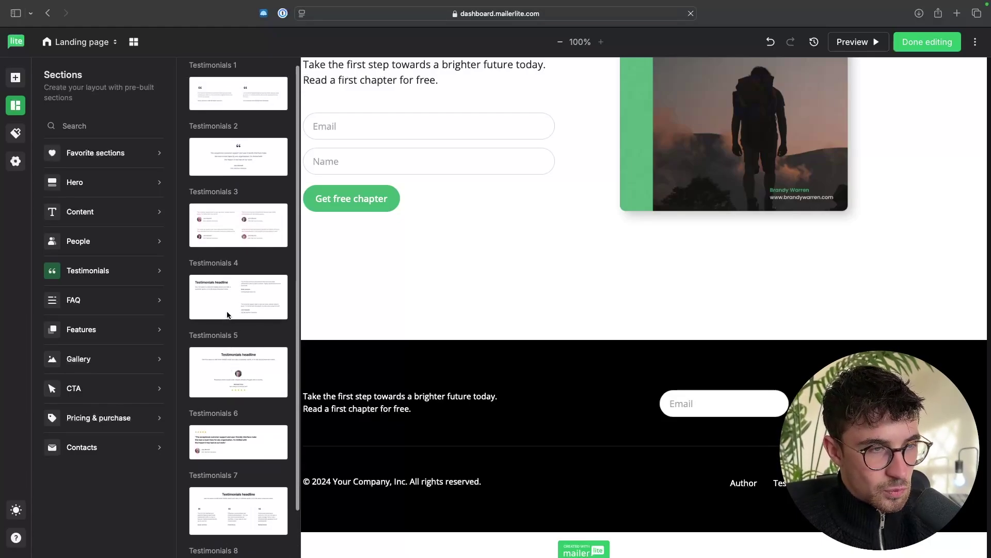
left_click_drag(239, 256, 476, 325)
scroll(537, 359, "down", 3)
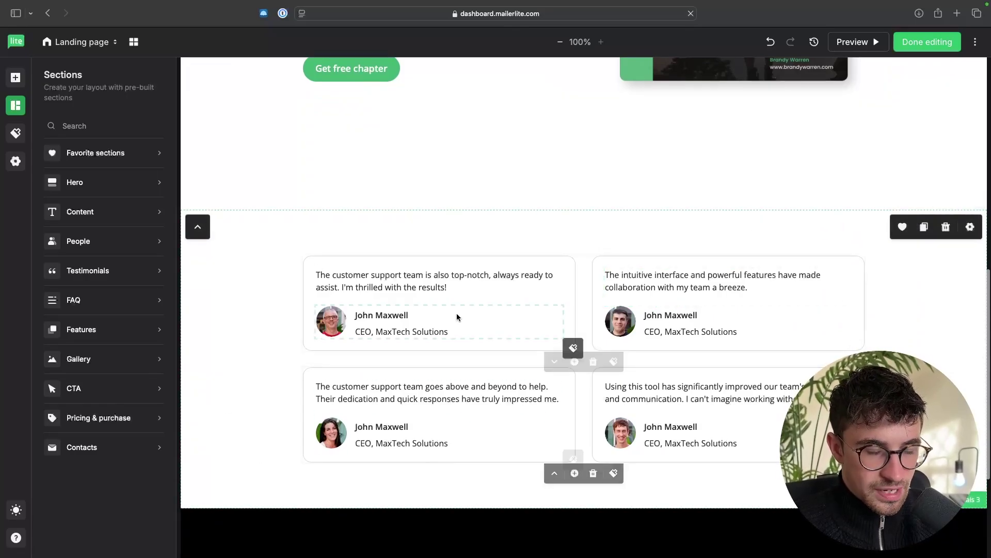
Step: Overwrite the first testimonial quote with placeholder text and browse the image library without inserting anything
left_click(409, 284)
triple_click(410, 284)
type("gtln")
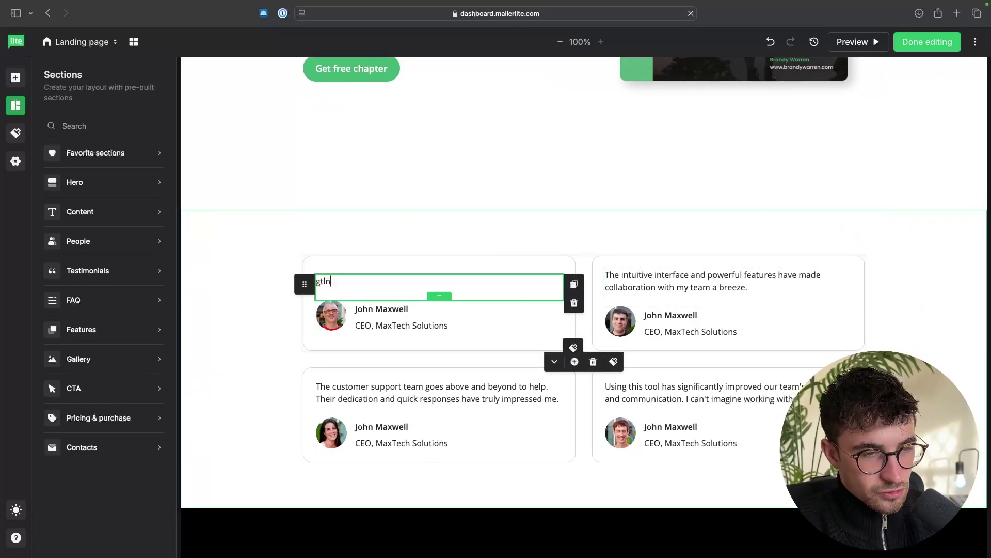
type("rtgnreougnreuj")
left_click(330, 314)
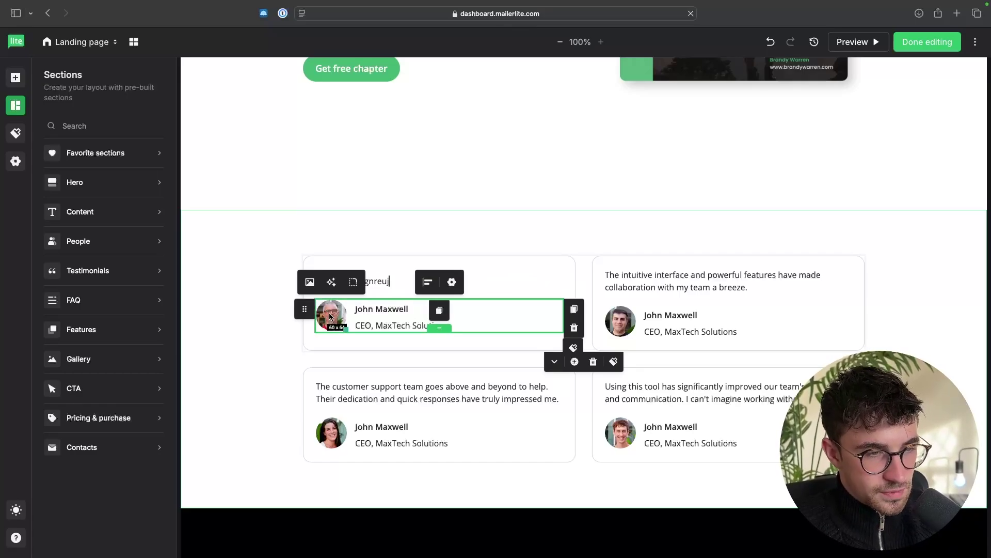
left_click(310, 282)
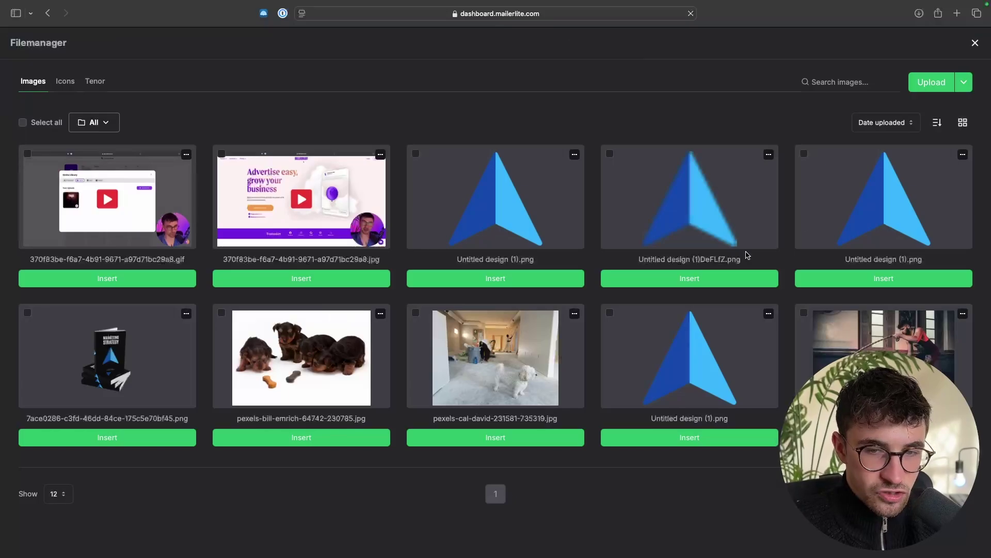
left_click(975, 43)
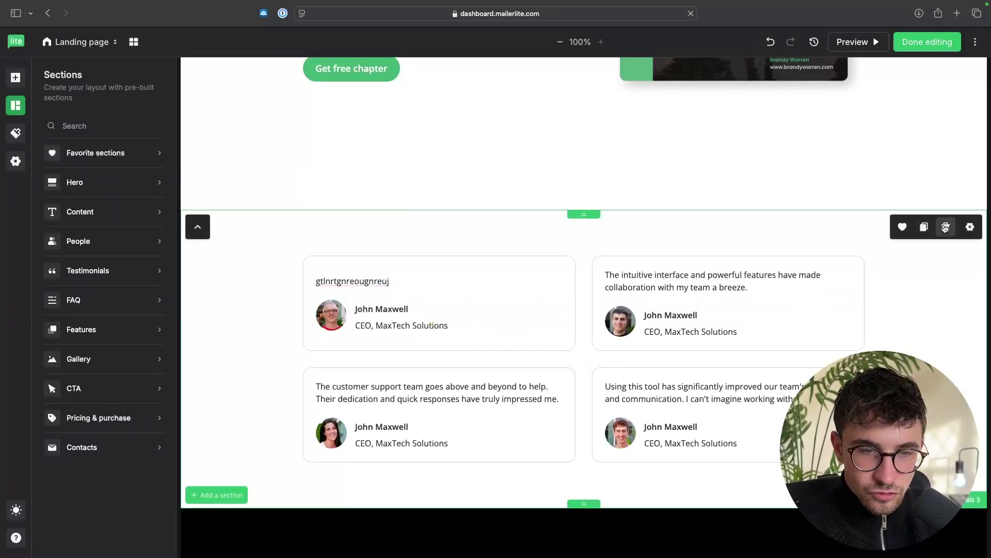
Step: Delete the testimonials section so the ebook hero leads straight into the footer
left_click(945, 228)
scroll(856, 256, "up", 5)
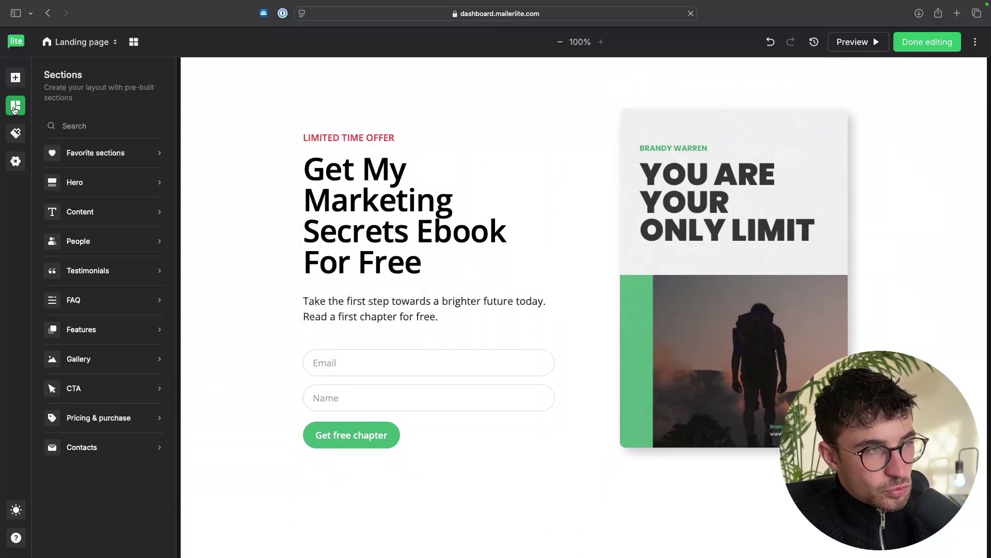
scroll(263, 211, "up", 5)
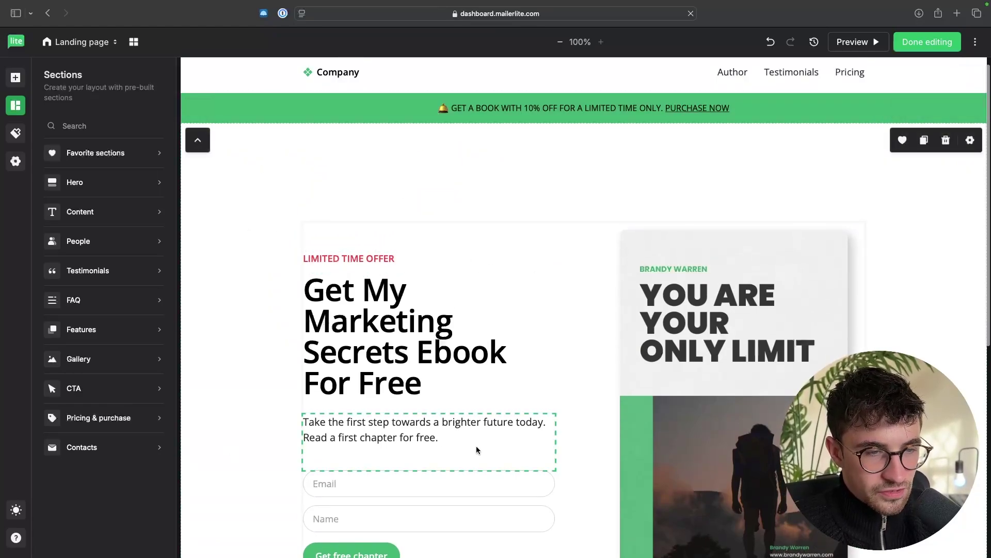
scroll(478, 449, "down", 3)
left_click(15, 78)
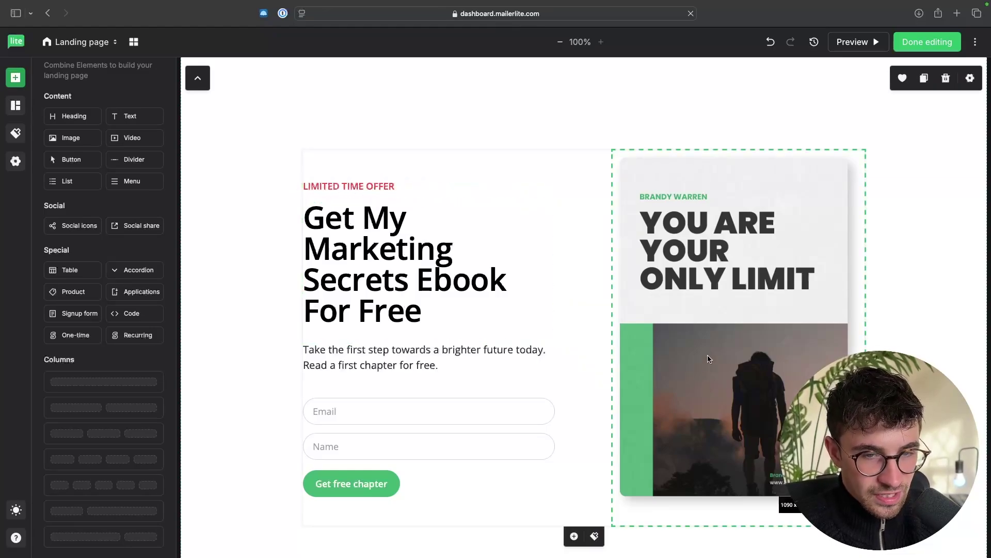
scroll(687, 314, "up", 3)
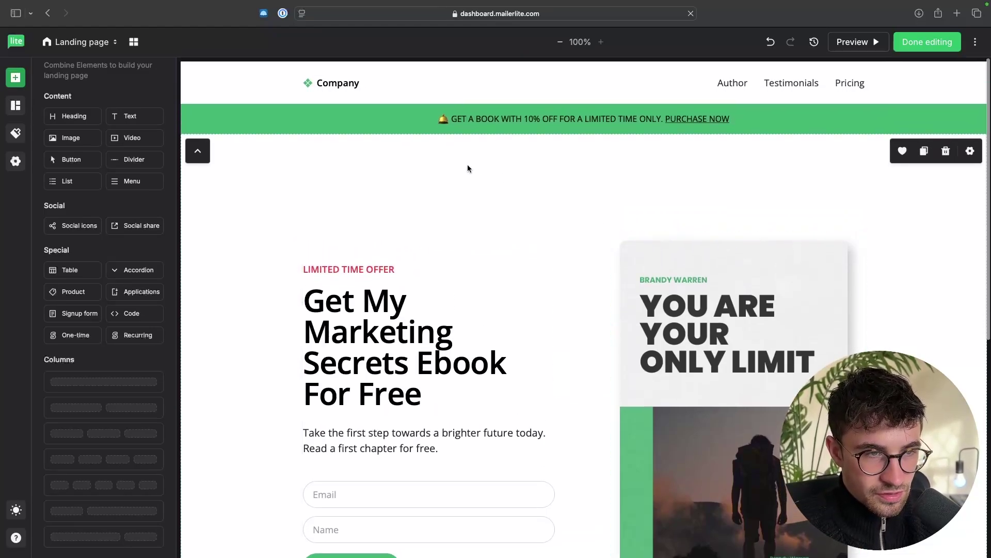
scroll(196, 413, "down", 3)
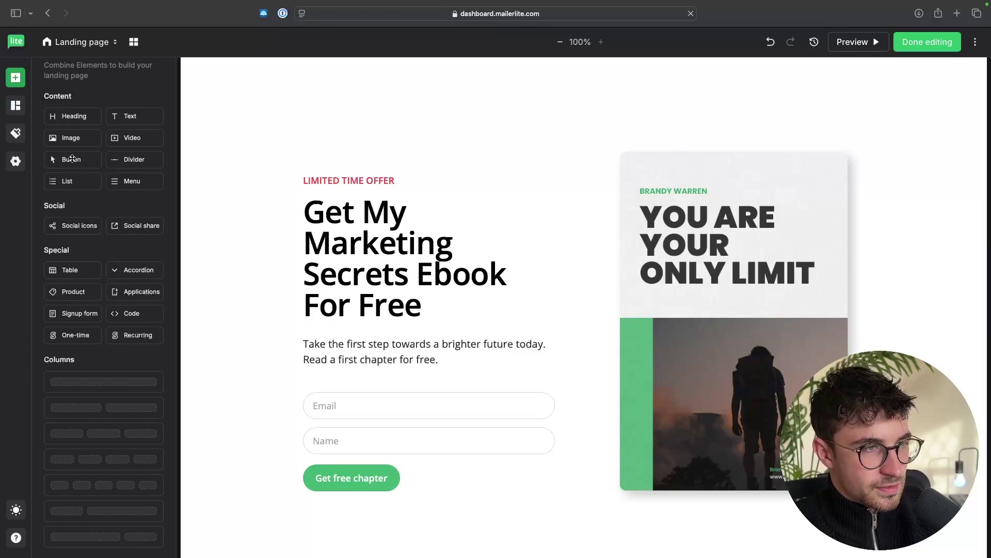
left_click_drag(72, 159, 335, 190)
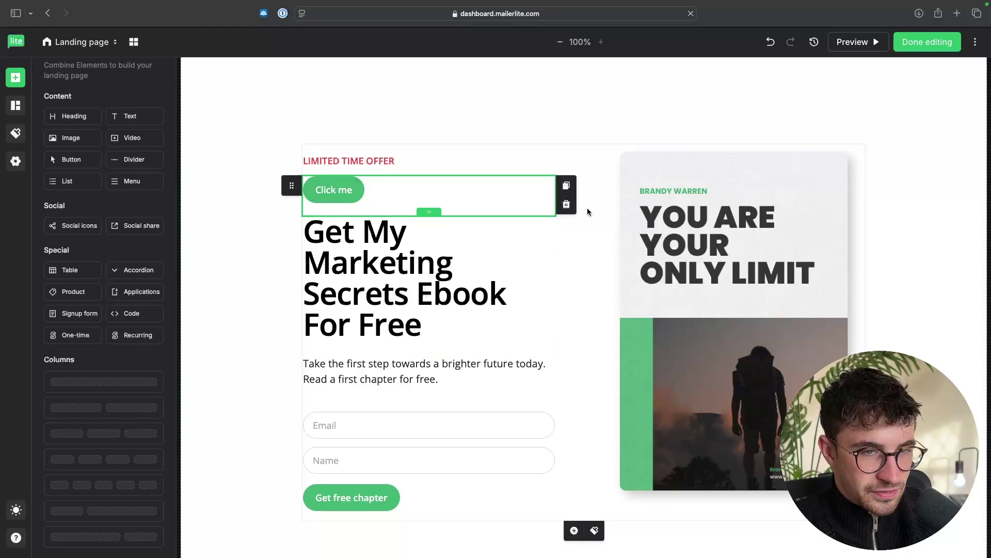
left_click(566, 204)
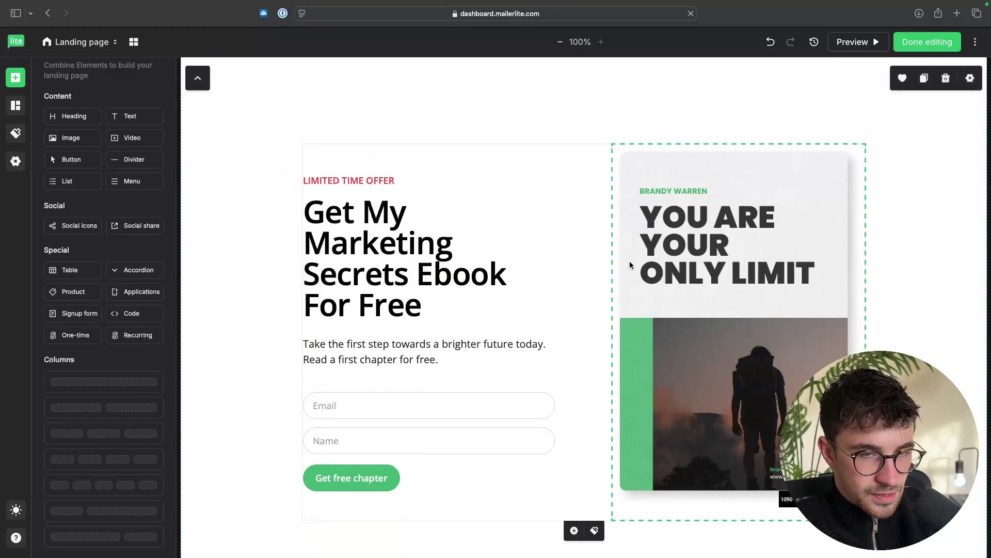
Step: Swap the ebook cover for the Marketing Strategy book-stack mockup uploaded from Downloads
left_click(722, 252)
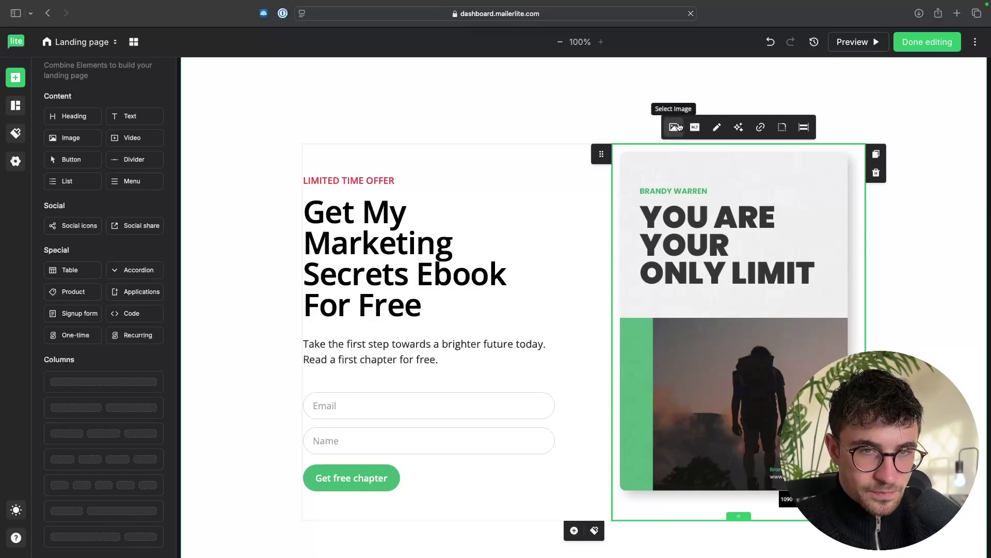
left_click(673, 129)
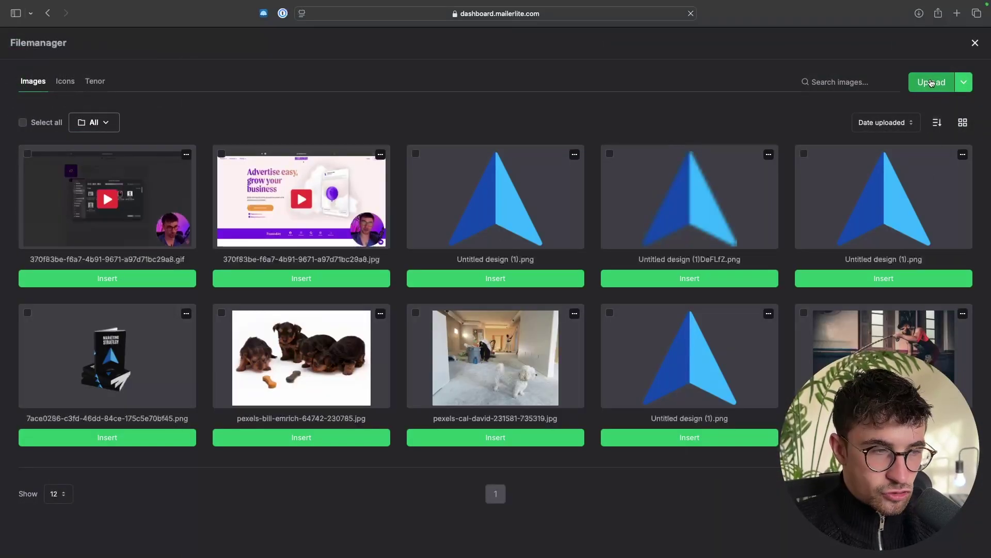
left_click(930, 83)
key("alt+super+l")
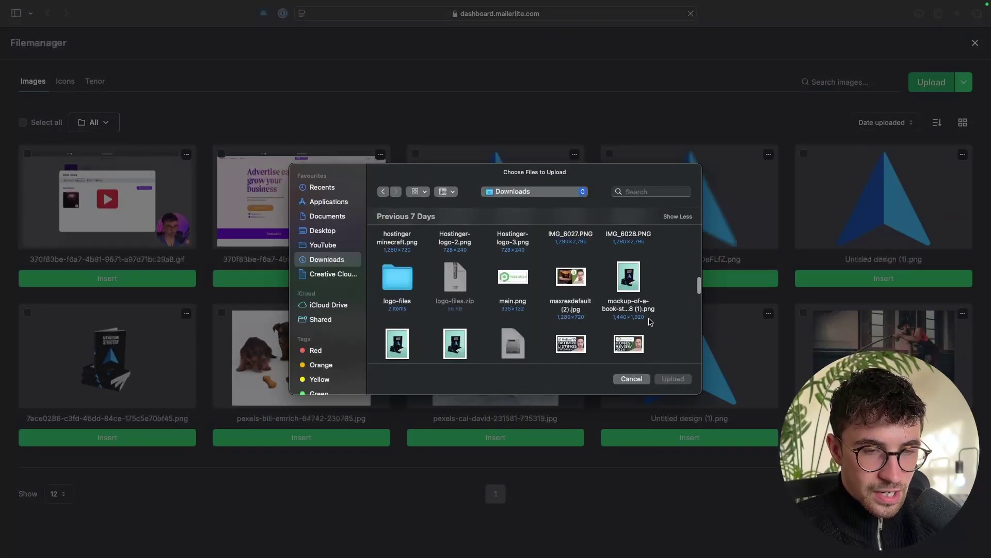
scroll(632, 258, "down", 5)
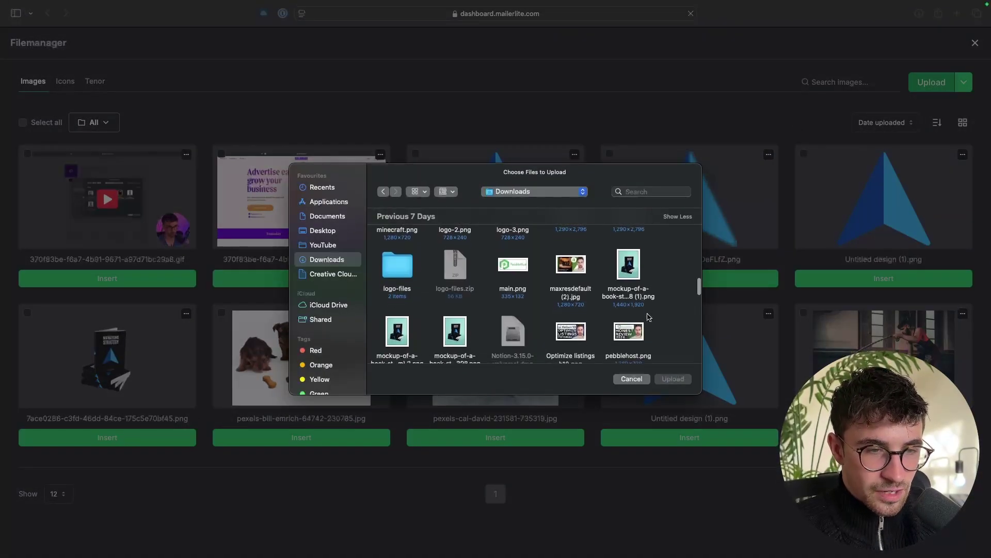
double_click(629, 256)
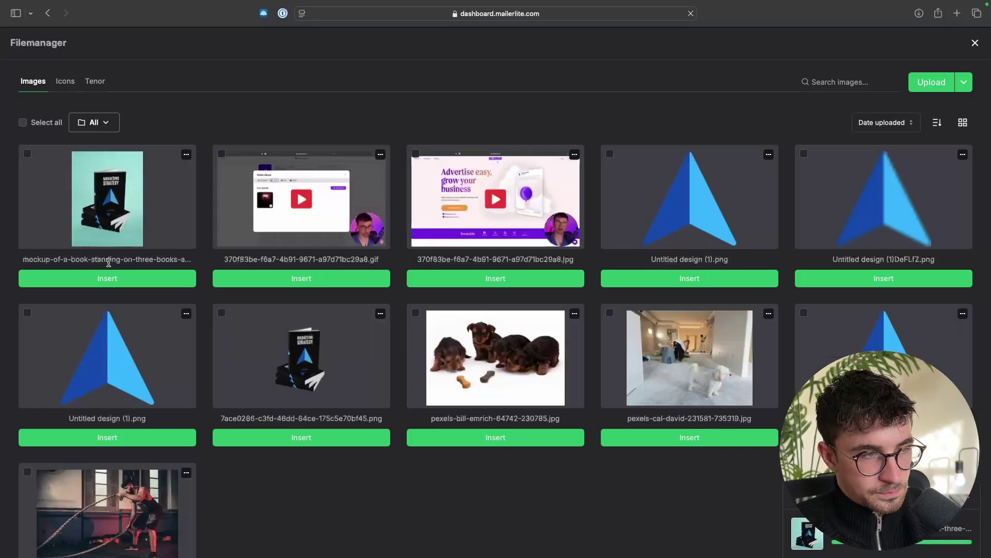
left_click(107, 278)
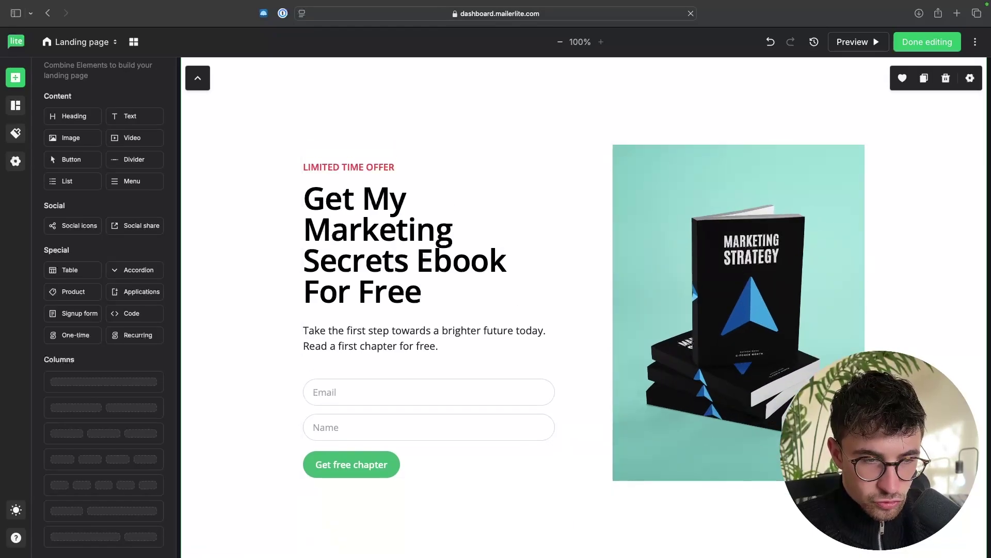
Step: Replace the intro paragraph with a pasted sentence asking for the visitor's email
scroll(636, 336, "down", 2)
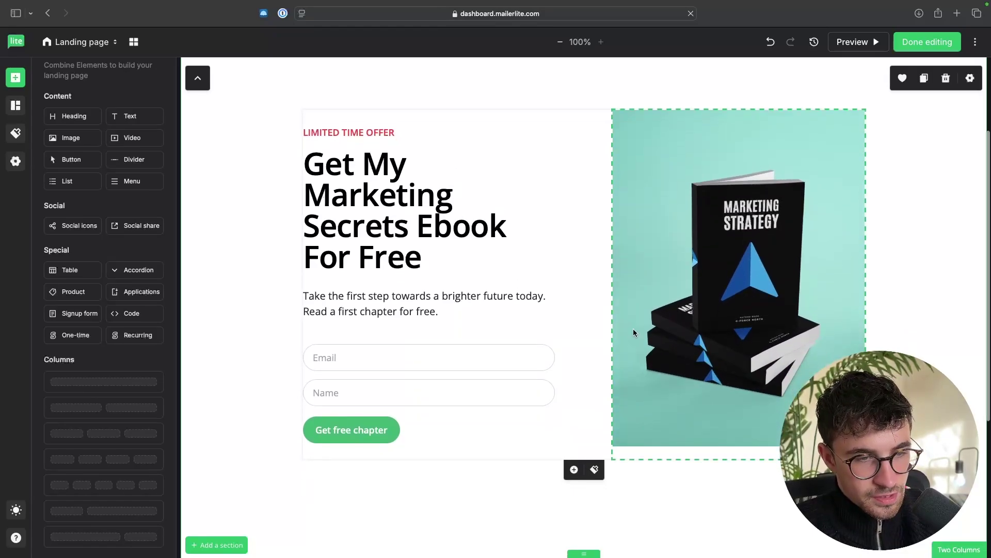
double_click(421, 306)
triple_click(422, 306)
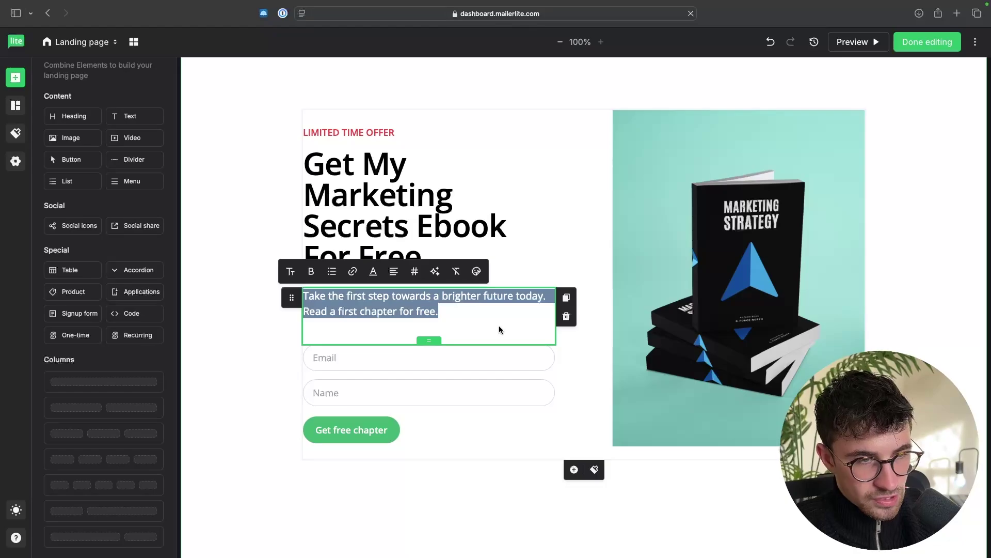
type("C")
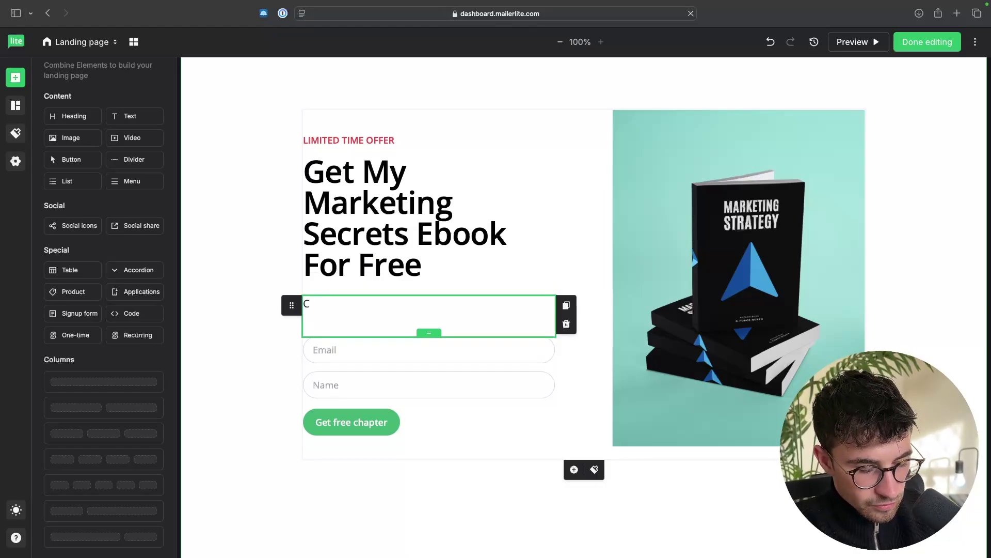
type("lick")
key("BackSpace")
key("BackSpace")
key("BackSpace")
key("BackSpace")
key("BackSpace")
type("Enter your email below and I'll send it to your email address.")
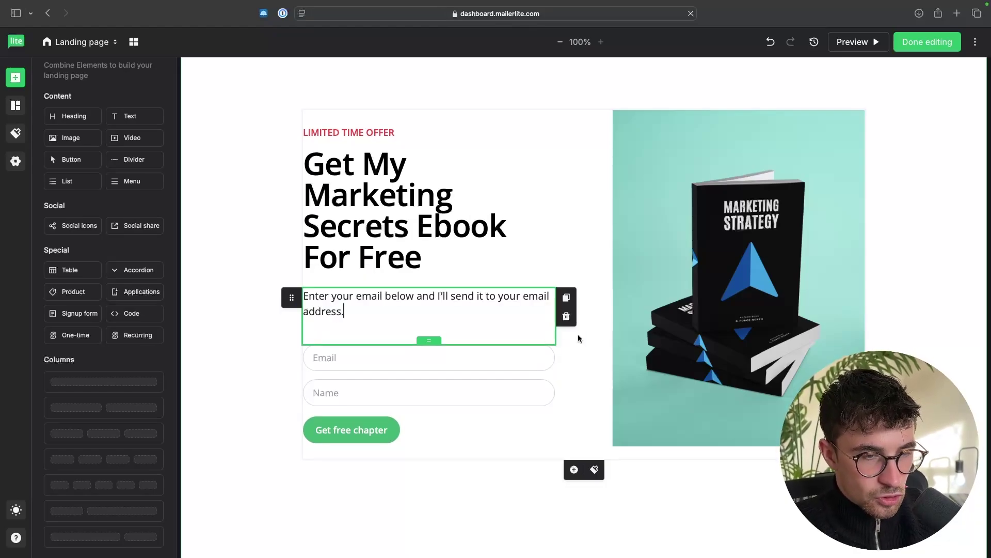
Step: In the signup form's field list, try a Phone field, remove it, and move Name above Email
left_click(479, 370)
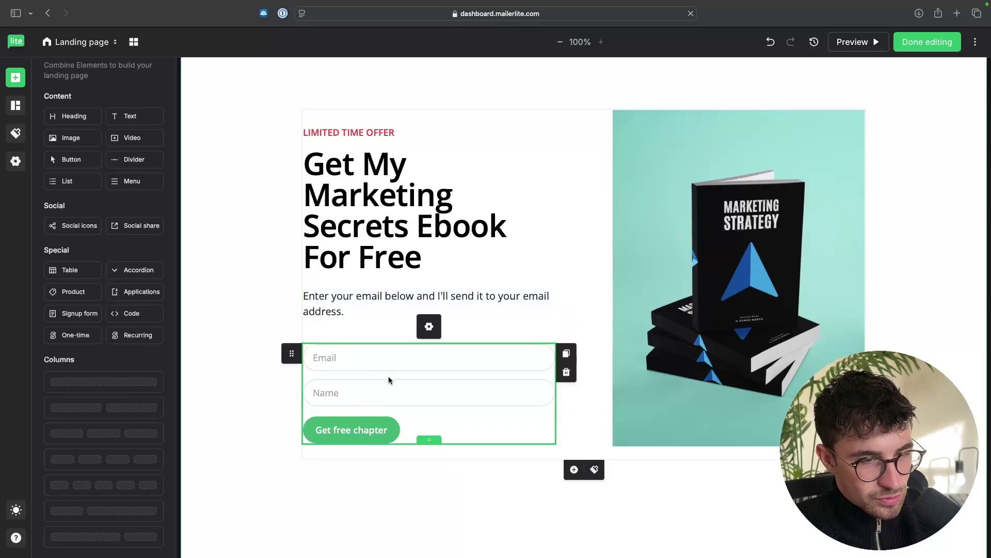
left_click(430, 329)
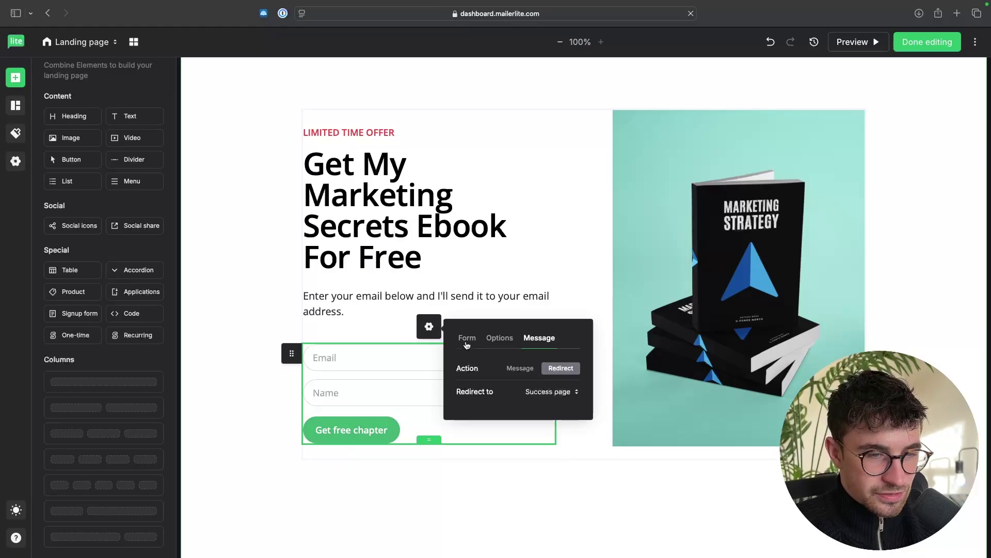
left_click(425, 358)
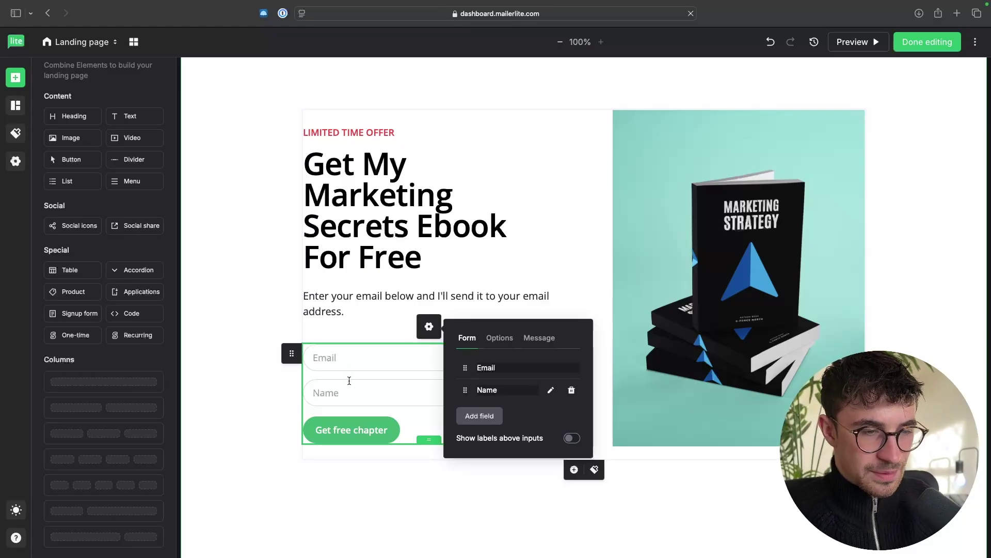
left_click(479, 421)
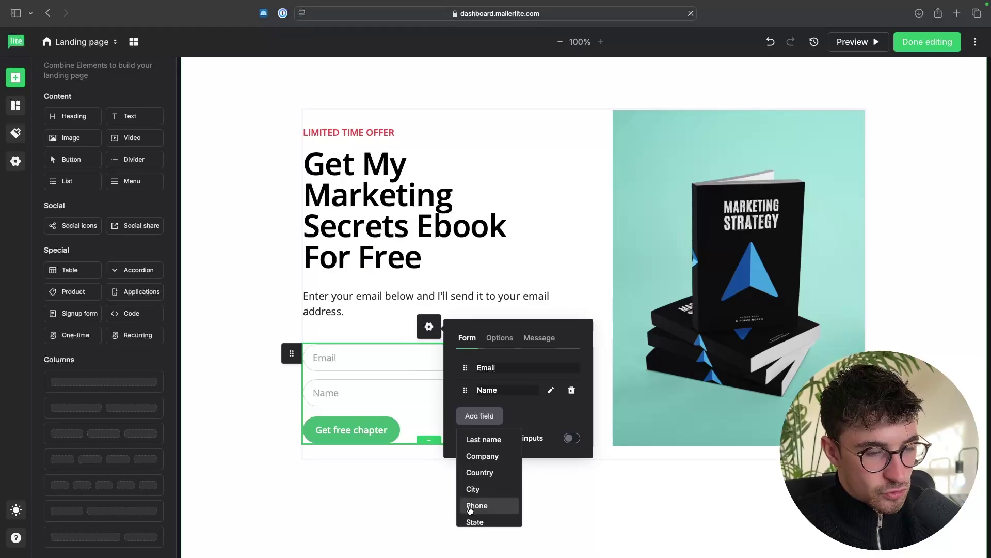
left_click(470, 508)
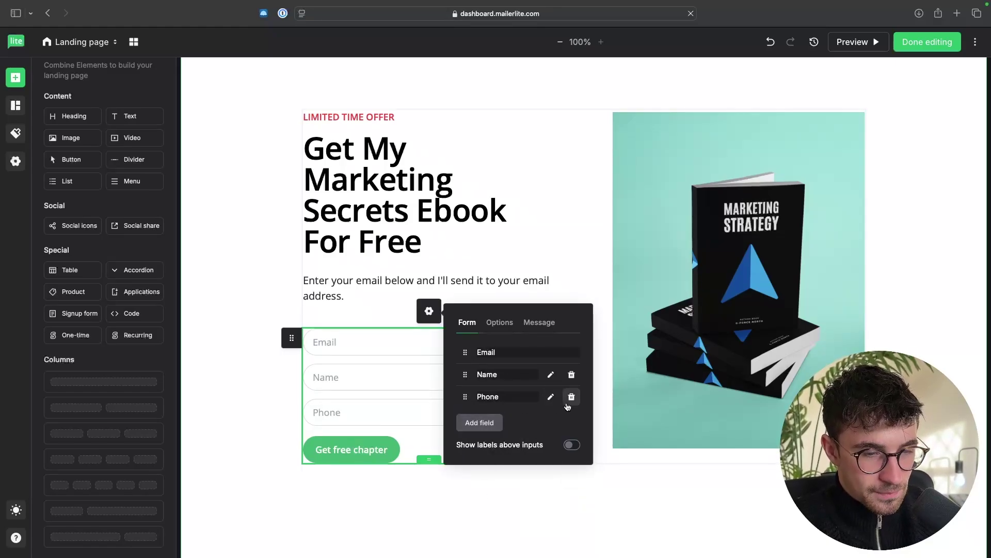
left_click(571, 396)
left_click_drag(464, 390, 472, 368)
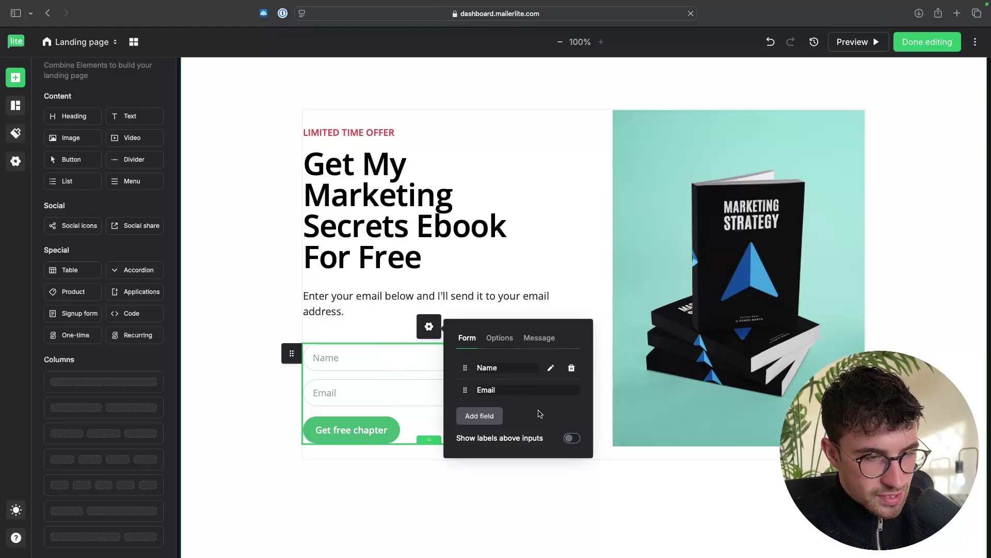
Step: Change the signup button label from 'Get free chapter' to 'I want a copy'
left_click(248, 400)
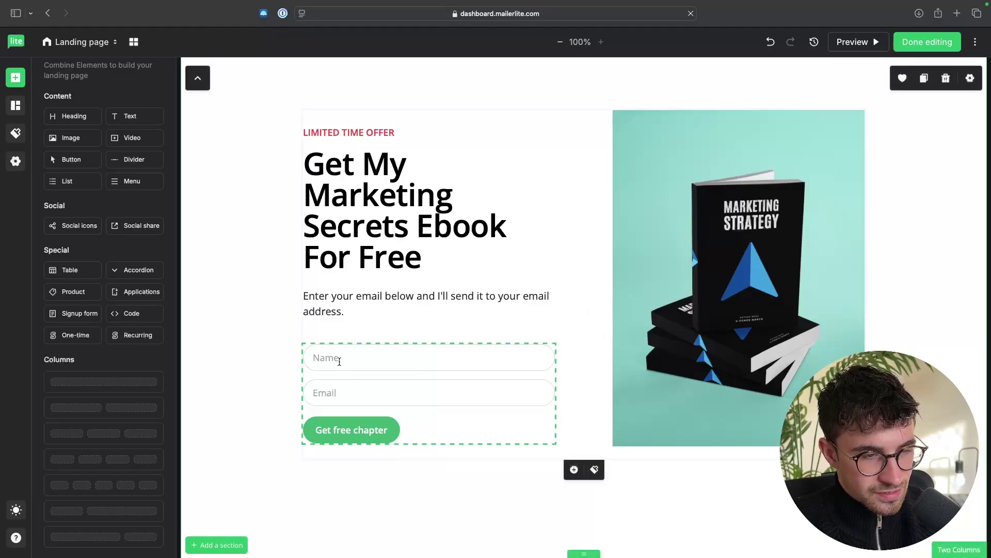
left_click(341, 377)
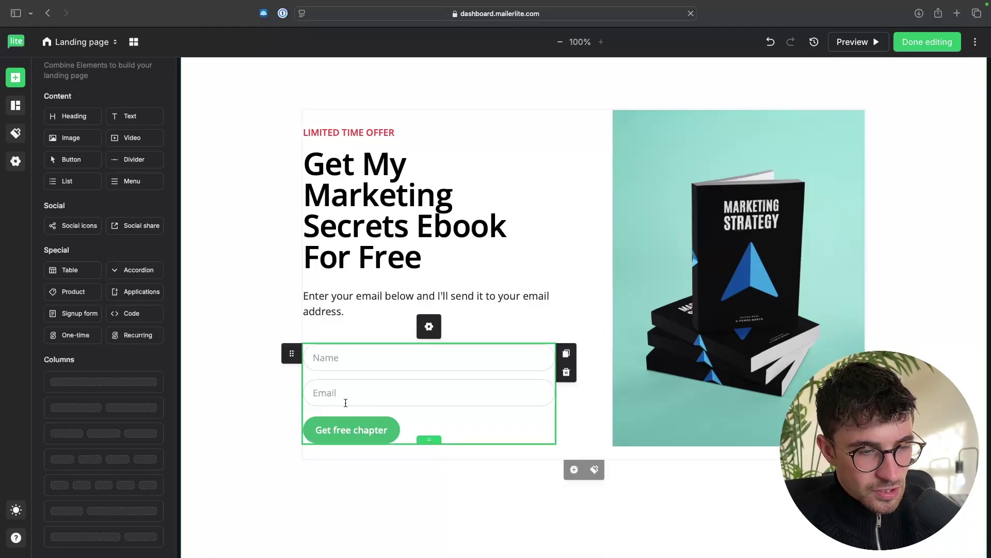
left_click(340, 437)
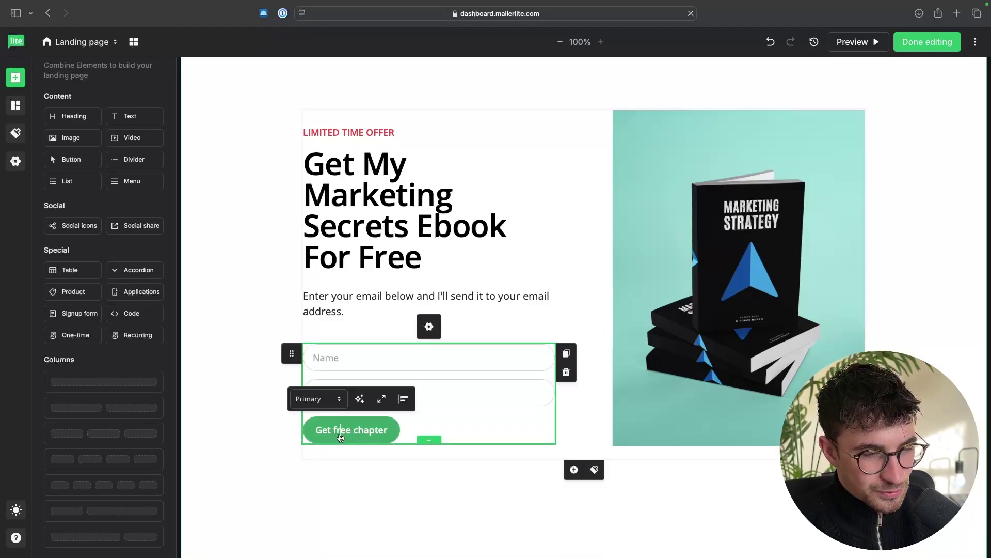
triple_click(354, 436)
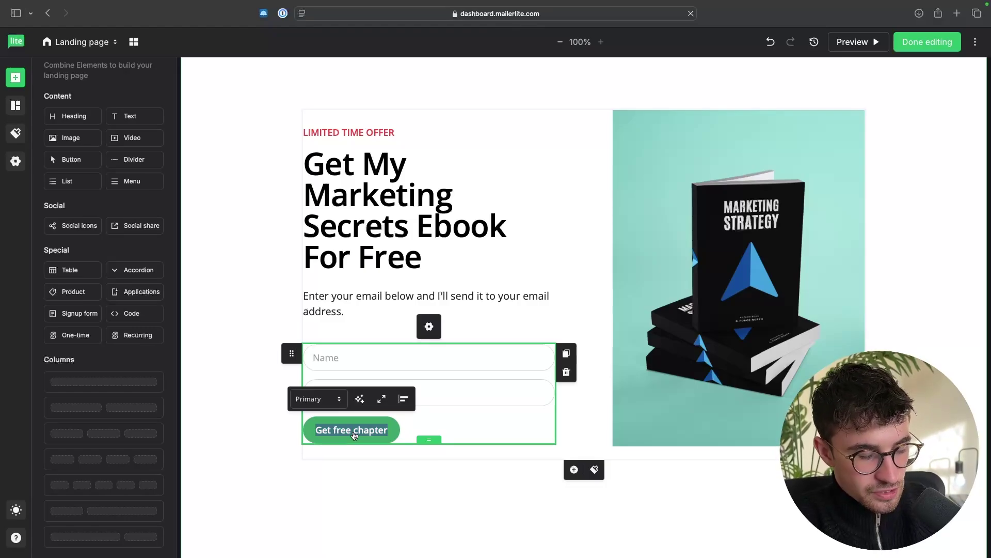
type("I want to")
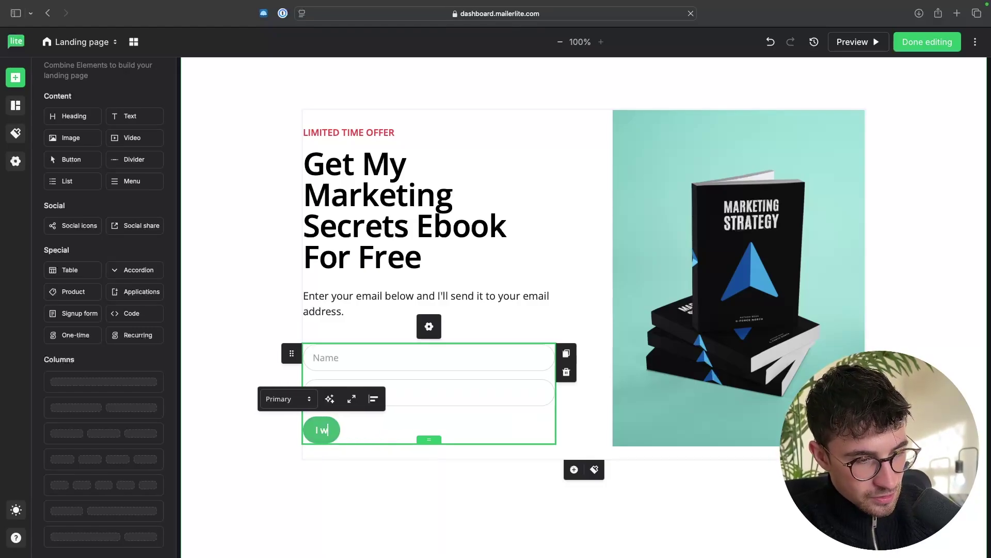
key("BackSpace")
key("BackSpace")
type("a copy")
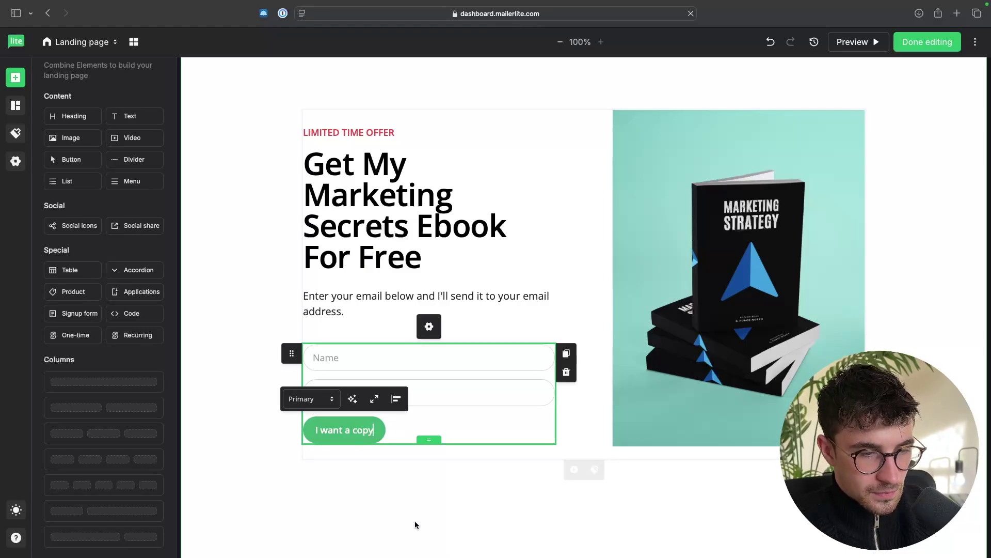
left_click(417, 510)
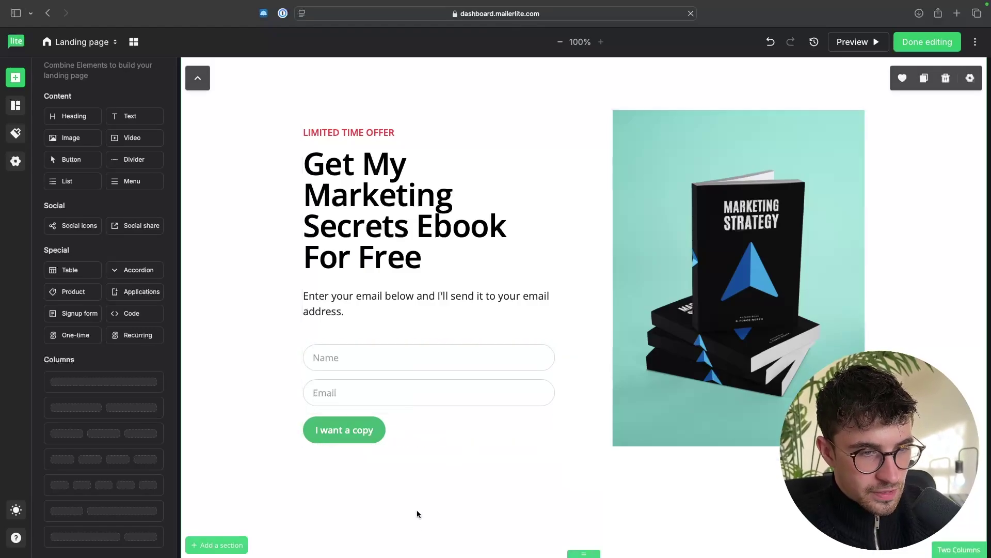
Step: Delete the email signup field from the black footer
scroll(449, 511, "down", 1)
scroll(449, 511, "down", 3)
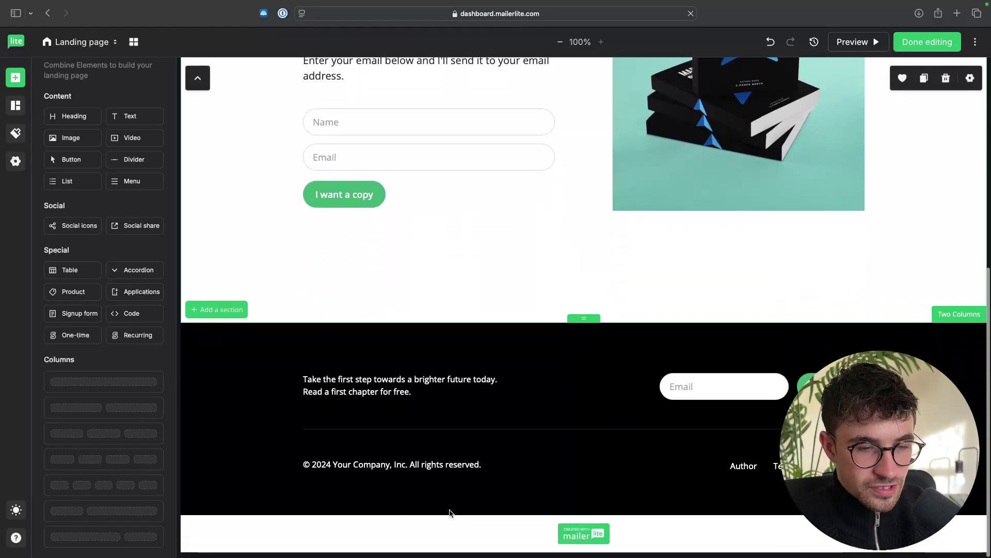
scroll(472, 401, "up", 4)
scroll(481, 398, "down", 4)
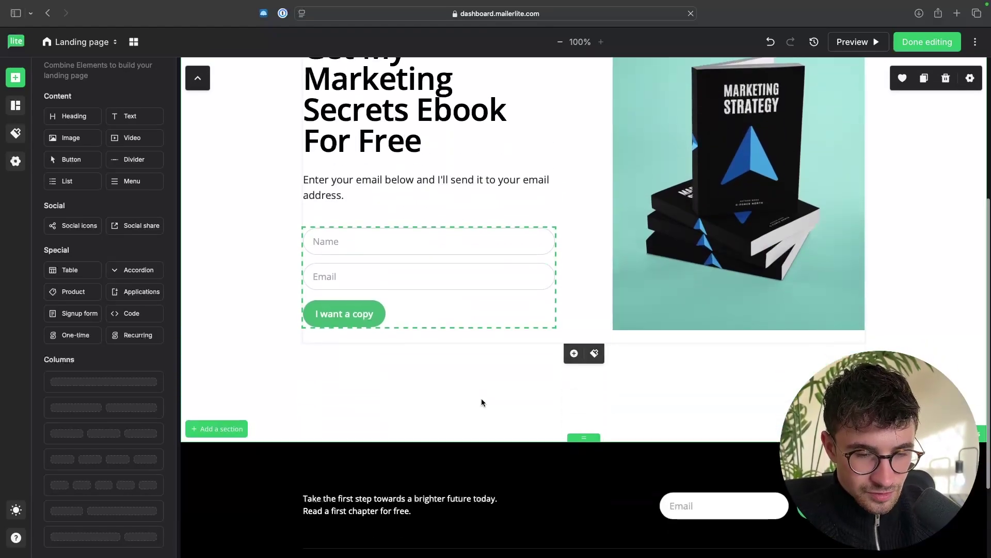
left_click(720, 439)
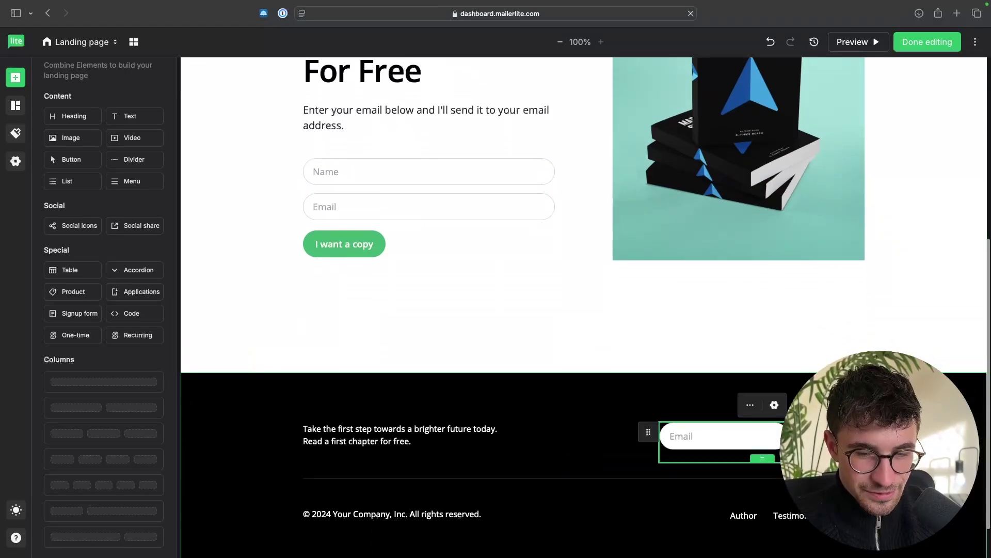
key("Delete")
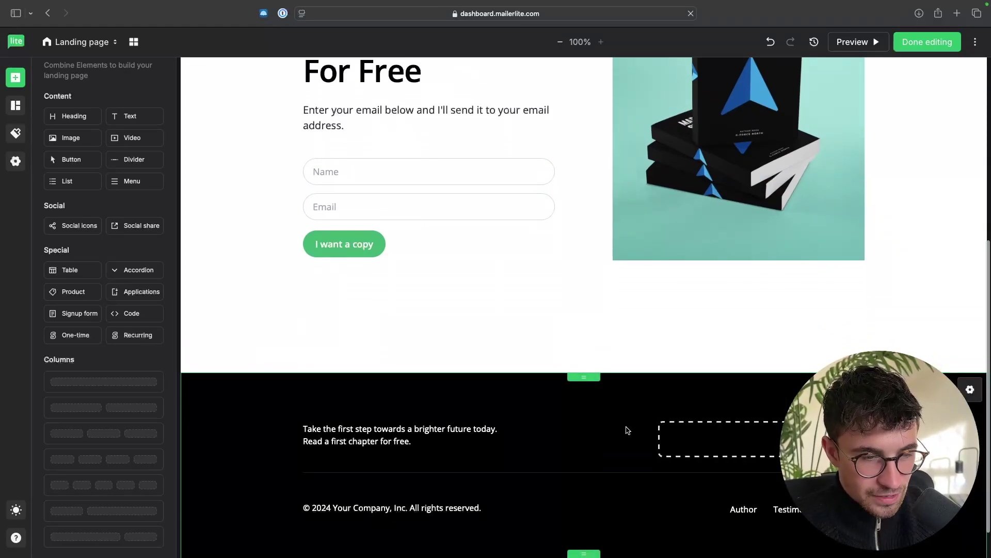
scroll(626, 432, "down", 2)
triple_click(396, 392)
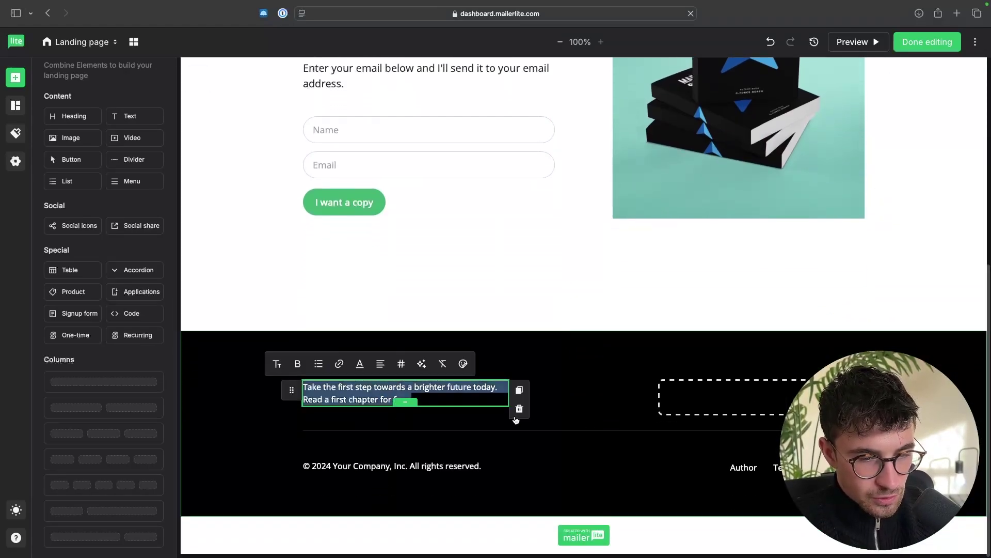
scroll(602, 434, "up", 10)
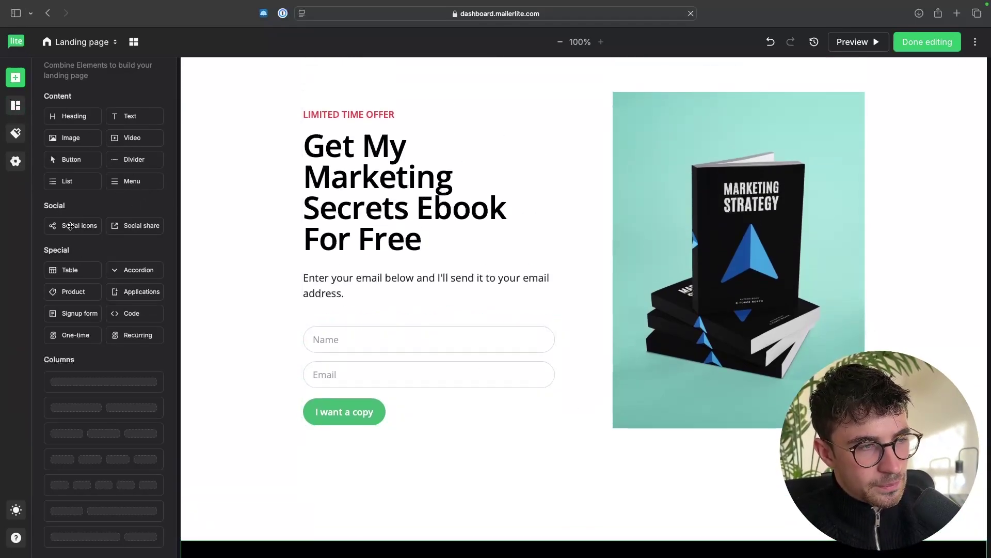
Step: Try a social icons block under the signup form, then dismiss it so no icons row remains
left_click_drag(70, 226, 418, 441)
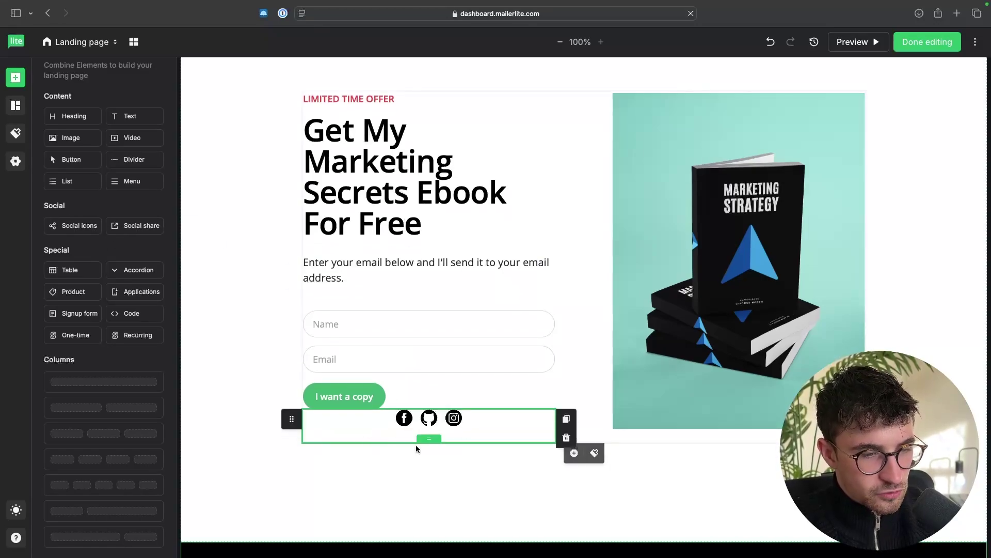
left_click(415, 424)
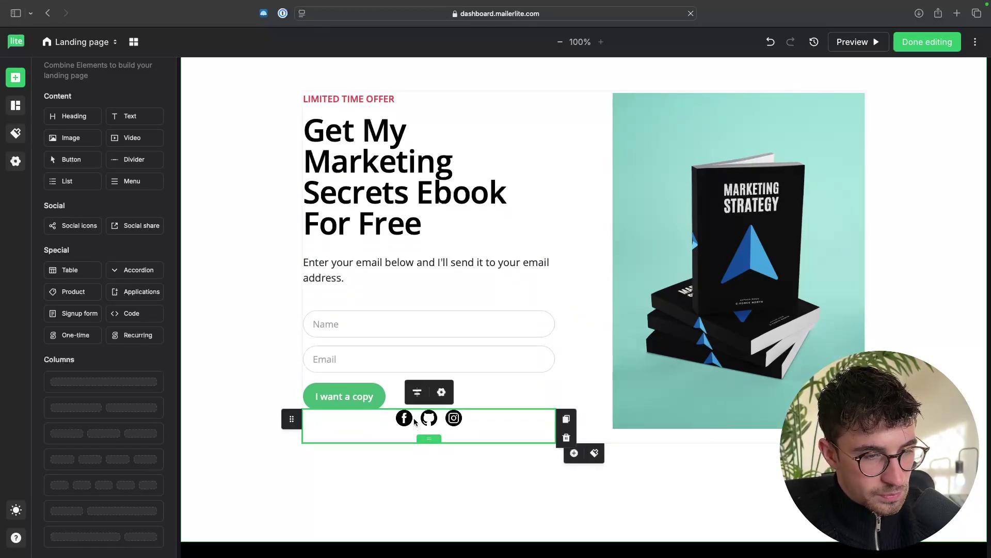
left_click(442, 392)
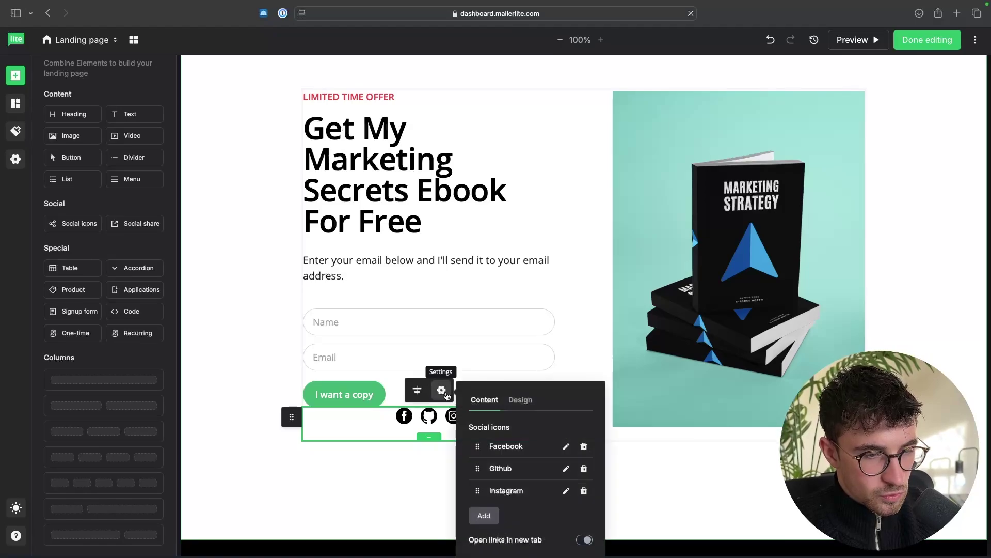
left_click(566, 447)
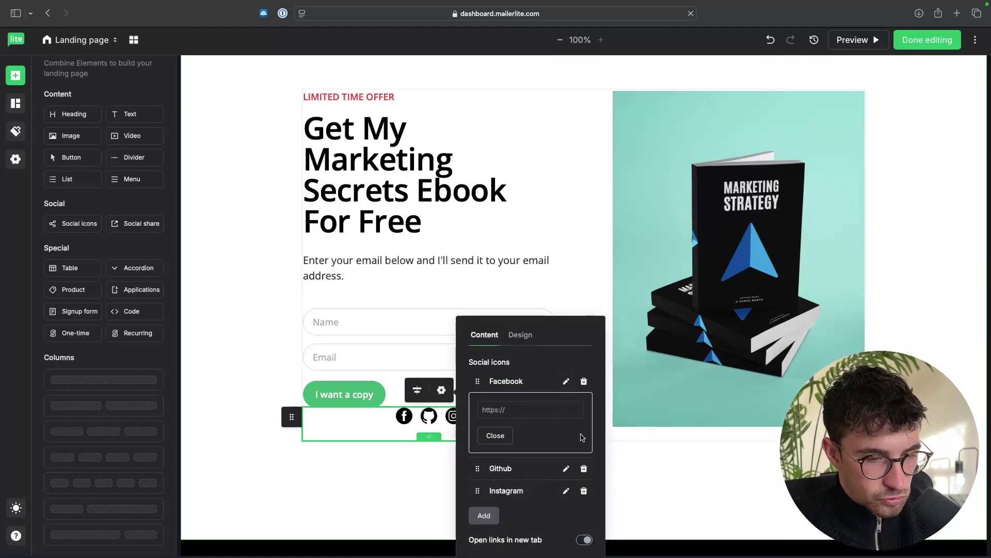
left_click(567, 442)
Step: Look through the page-wide Style settings, then bring up the pre-built Sections library
left_click(16, 133)
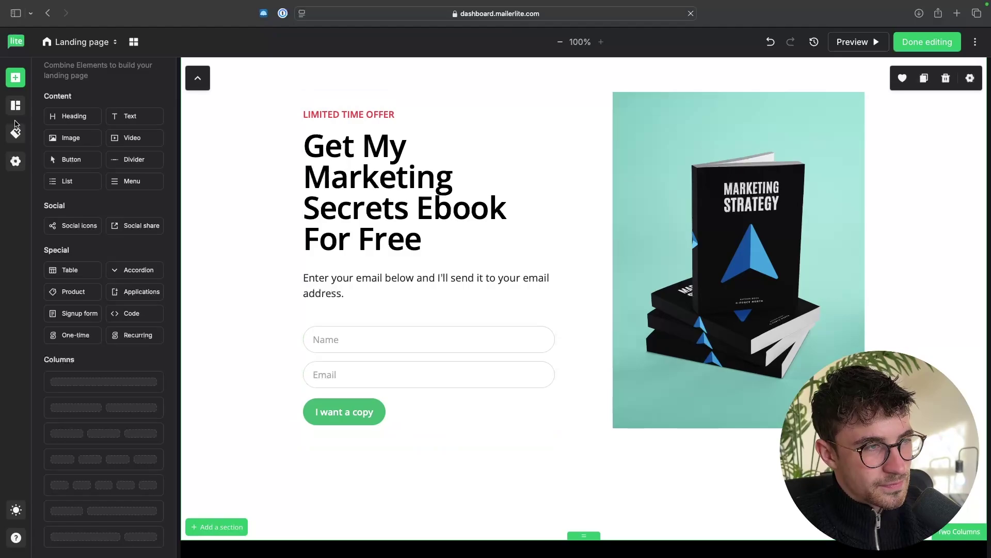
scroll(82, 309, "down", 2)
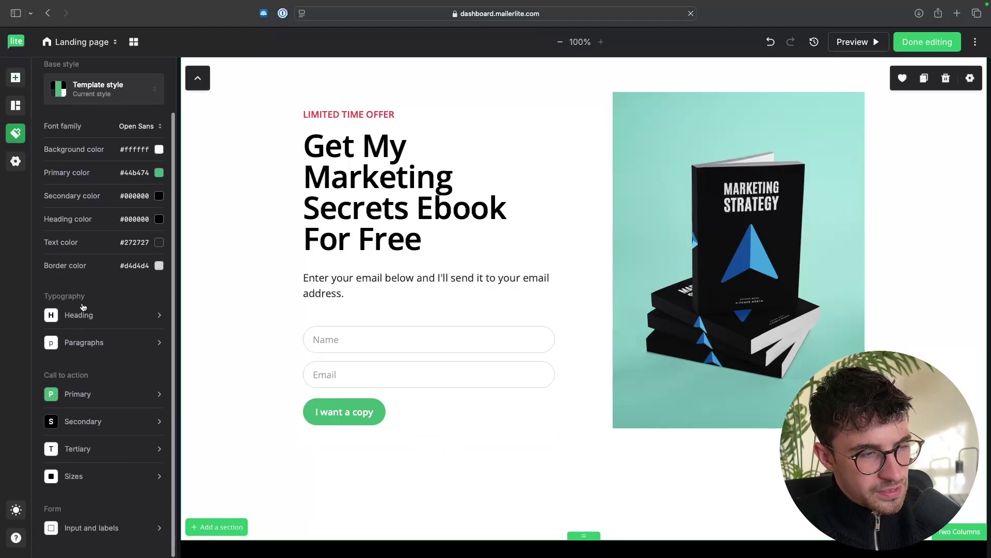
scroll(37, 268, "up", 2)
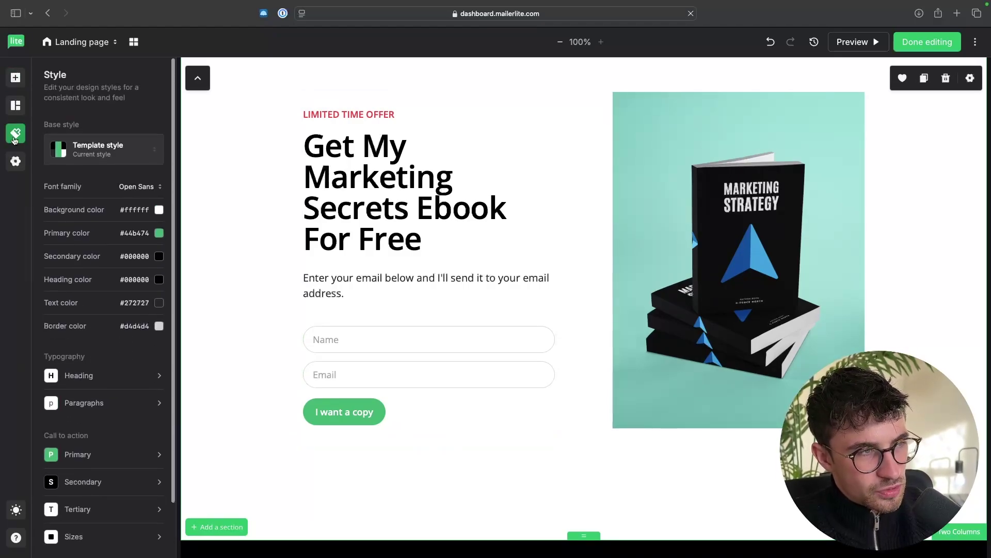
left_click(15, 105)
Step: Delete the green promo discount banner at the top of the page
mouse_move(103, 222)
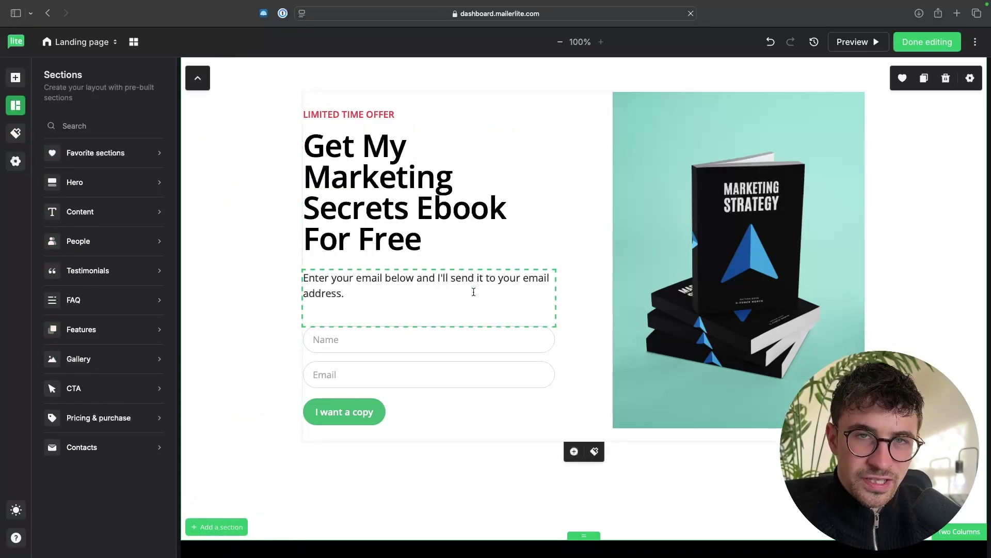
scroll(474, 292, "up", 5)
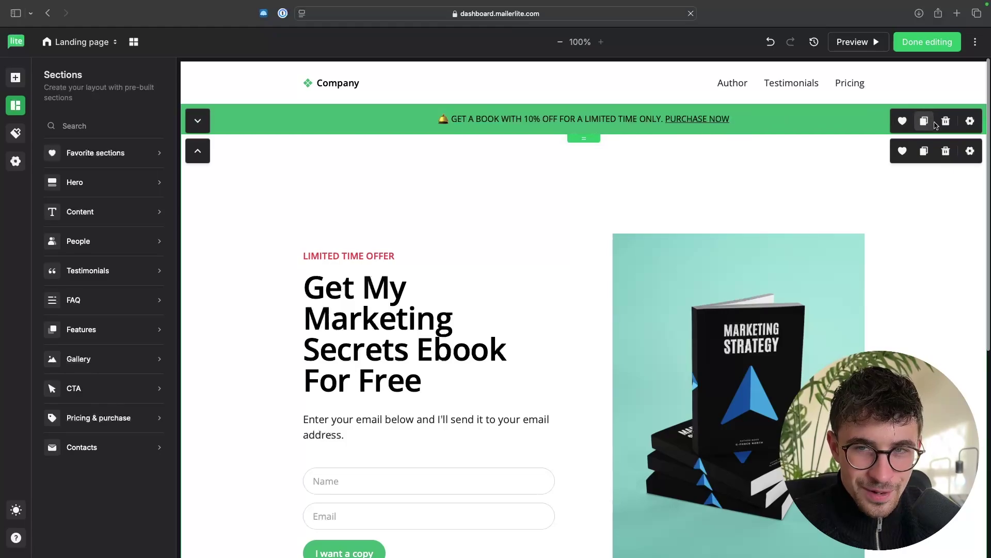
left_click(946, 121)
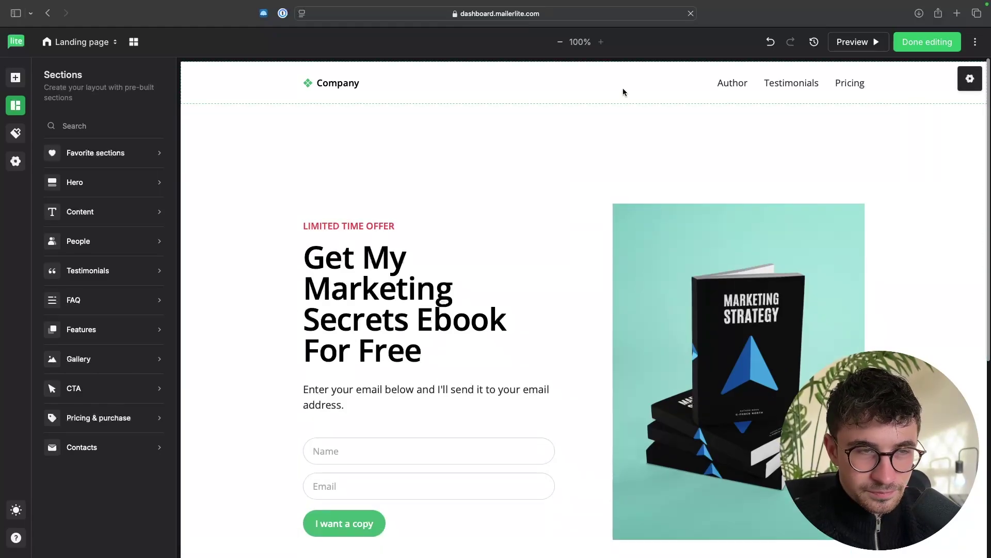
Step: Replace the Company header logo with the blue arrow image 'Untitled design (1).png'
left_click(314, 90)
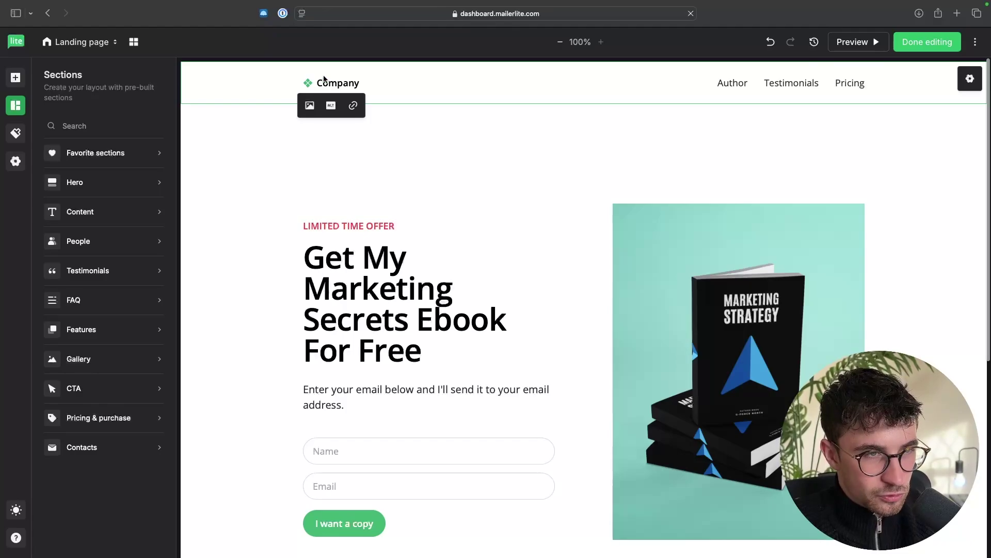
left_click(310, 106)
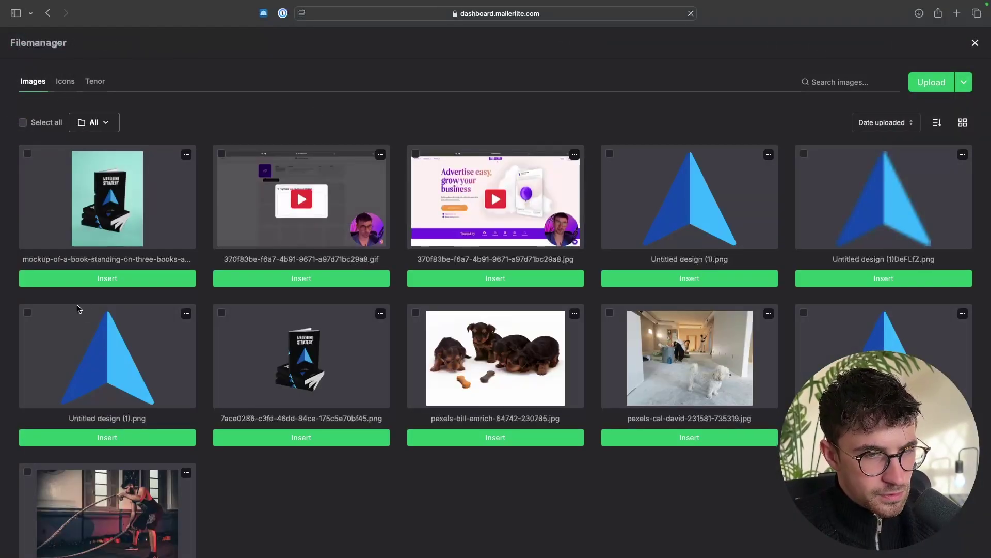
left_click(704, 283)
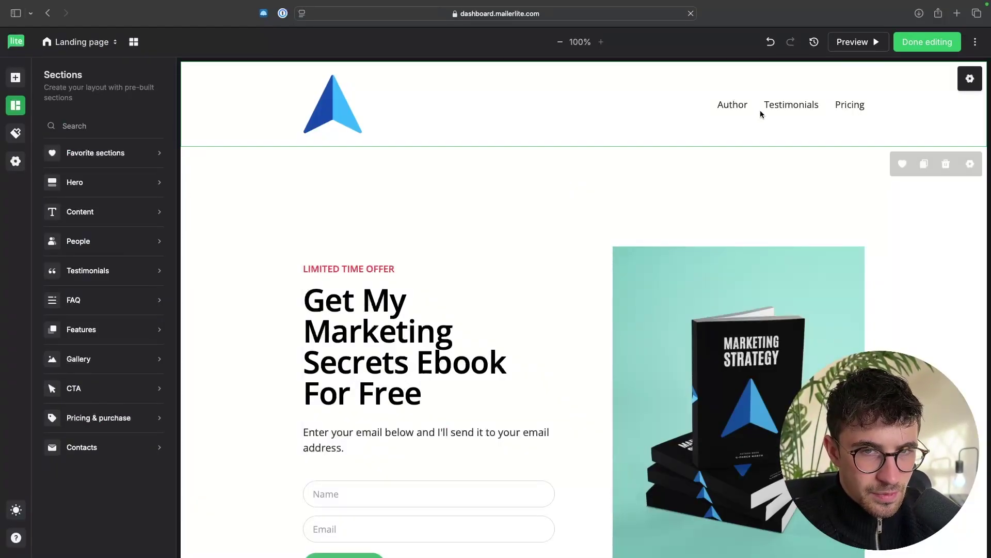
Step: Delete the Testimonials and Pricing header links and rename the Author link to Home
left_click(634, 126)
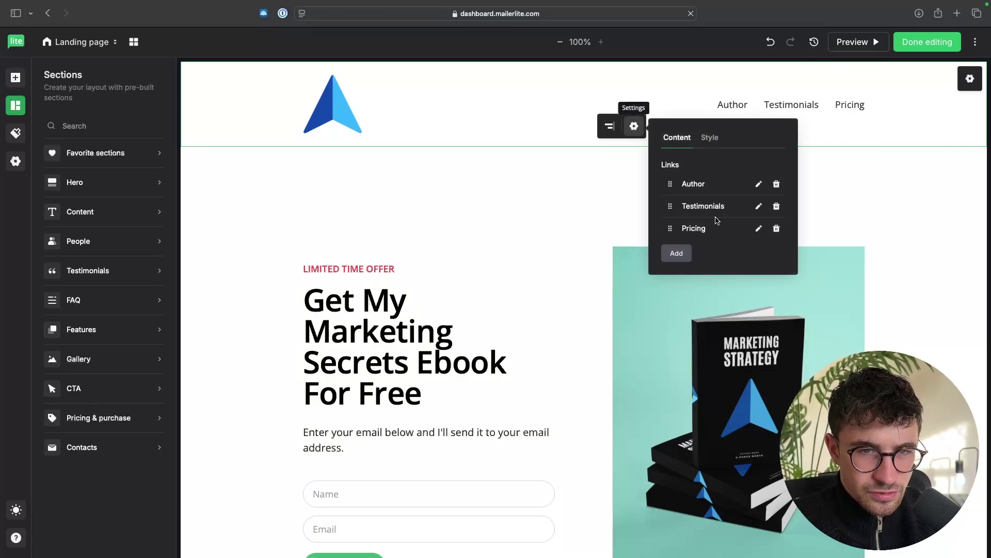
left_click(776, 207)
left_click(777, 206)
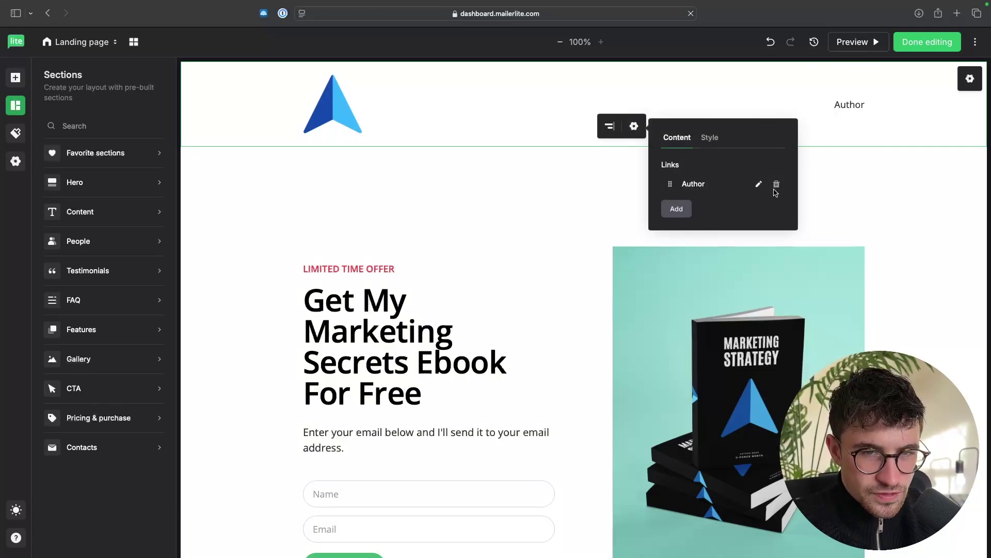
left_click(759, 184)
double_click(705, 214)
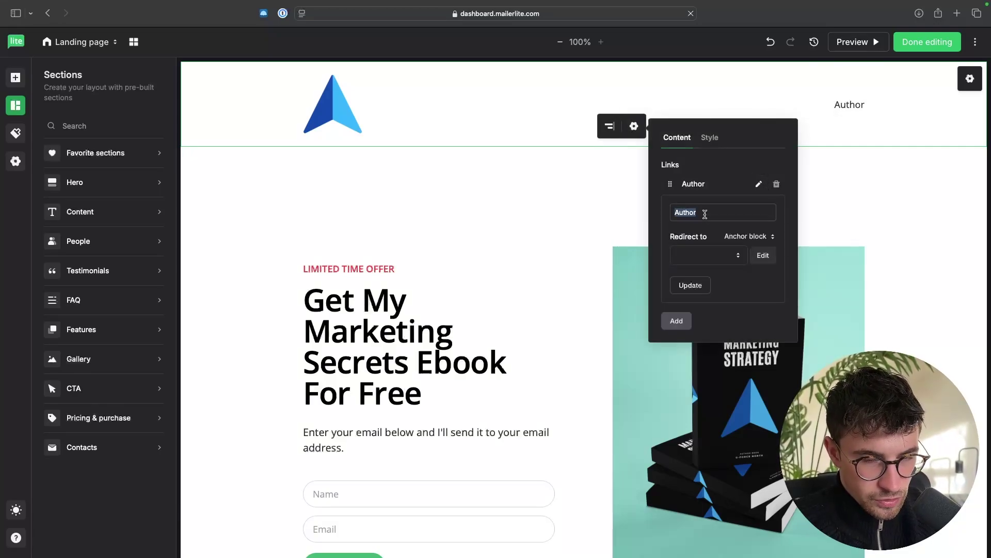
type("Home")
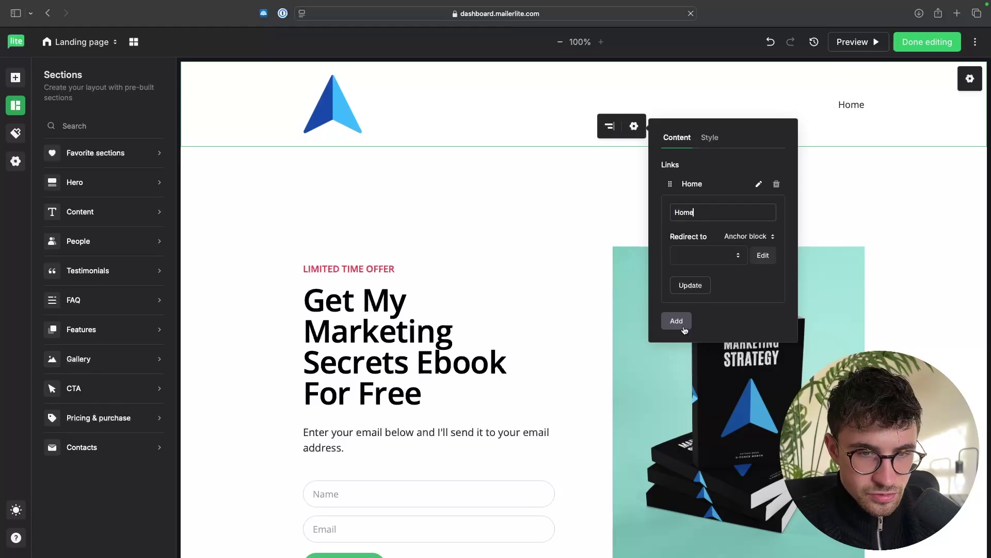
left_click(896, 264)
scroll(909, 284, "down", 1)
scroll(911, 288, "down", 7)
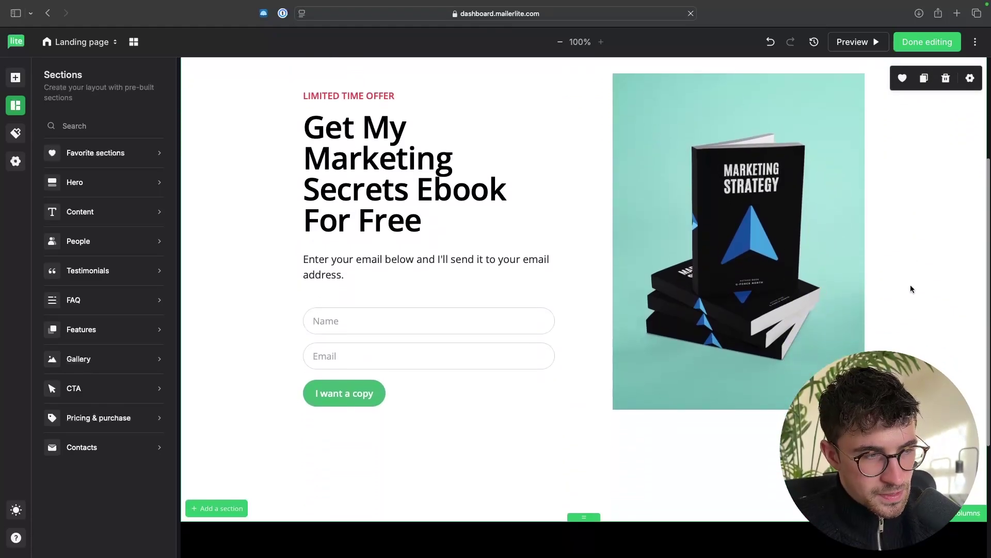
scroll(910, 289, "up", 5)
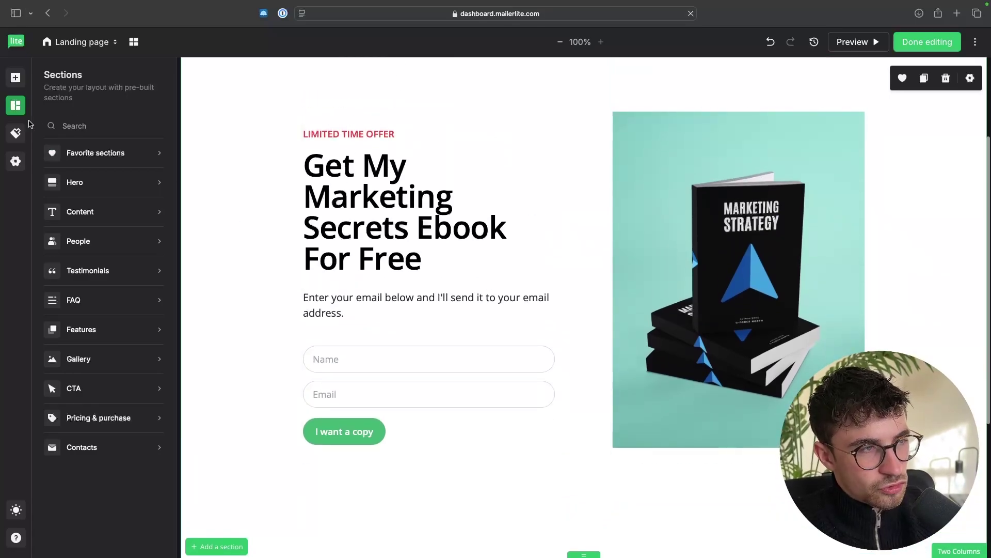
Step: Try a red page background in the Style settings, then restore it to white
left_click(16, 134)
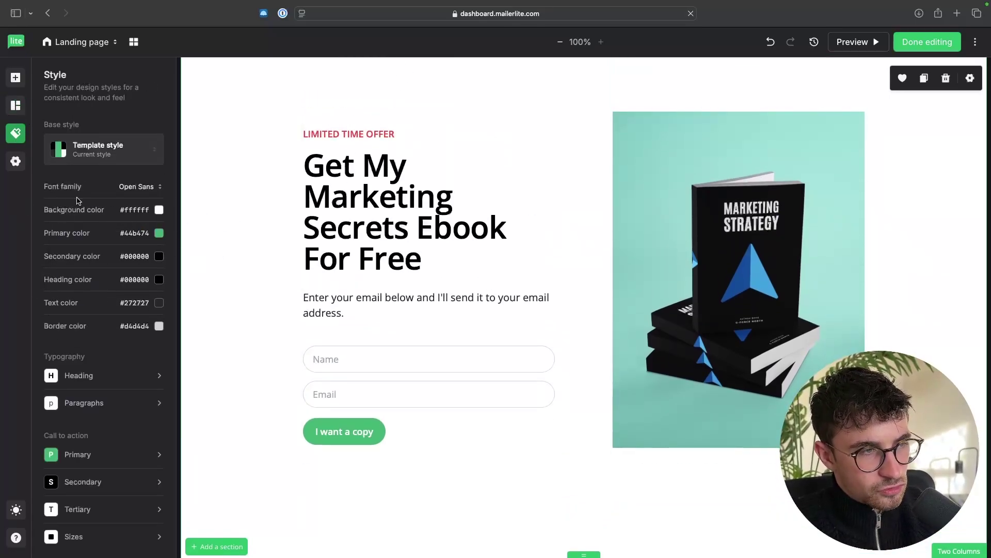
left_click(159, 210)
left_click(164, 253)
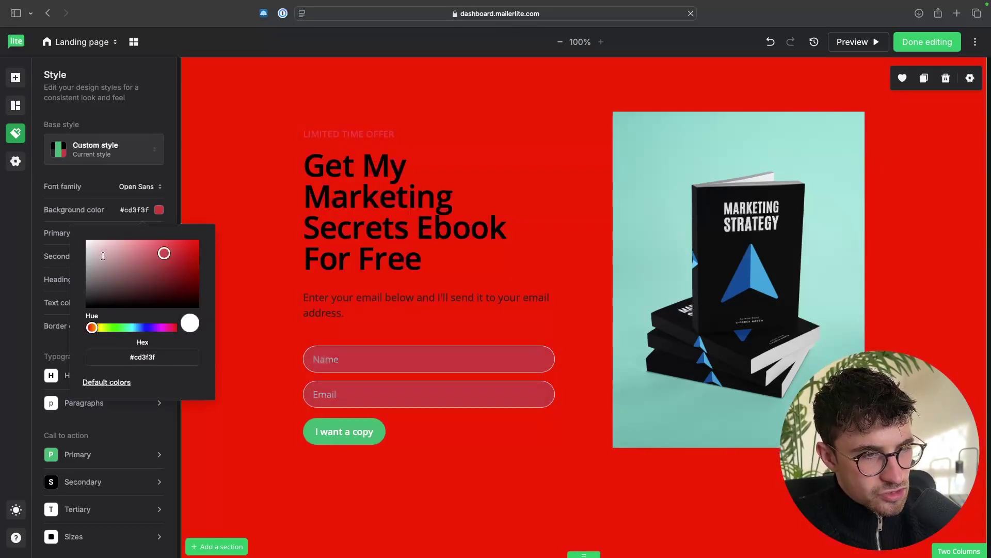
left_click_drag(103, 256, 83, 235)
left_click(48, 210)
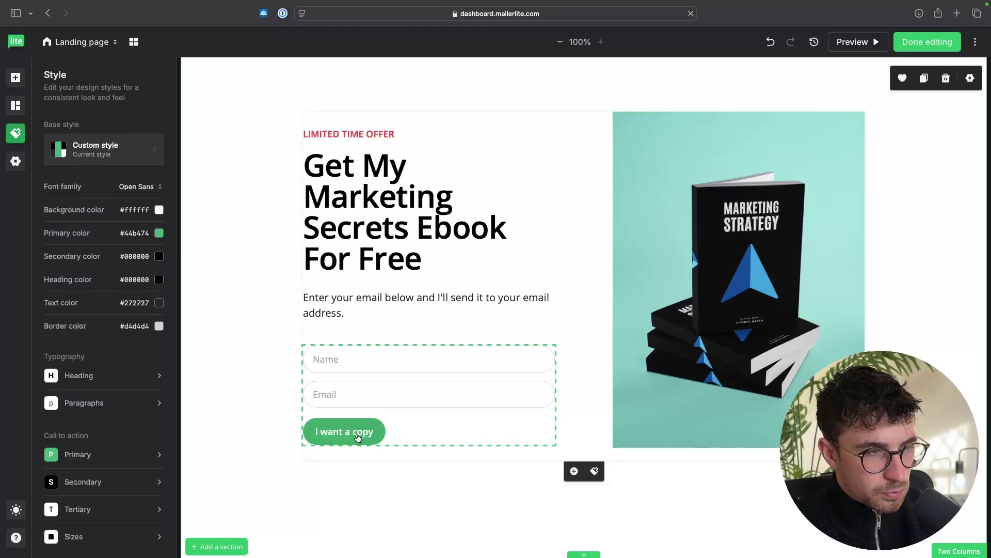
scroll(713, 458, "down", 5)
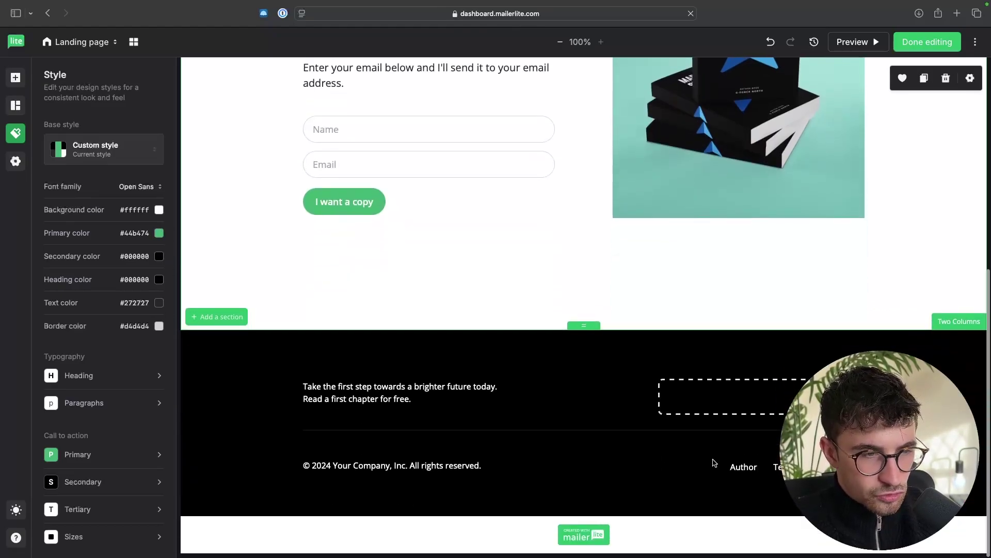
scroll(656, 352, "up", 8)
scroll(262, 269, "down", 3)
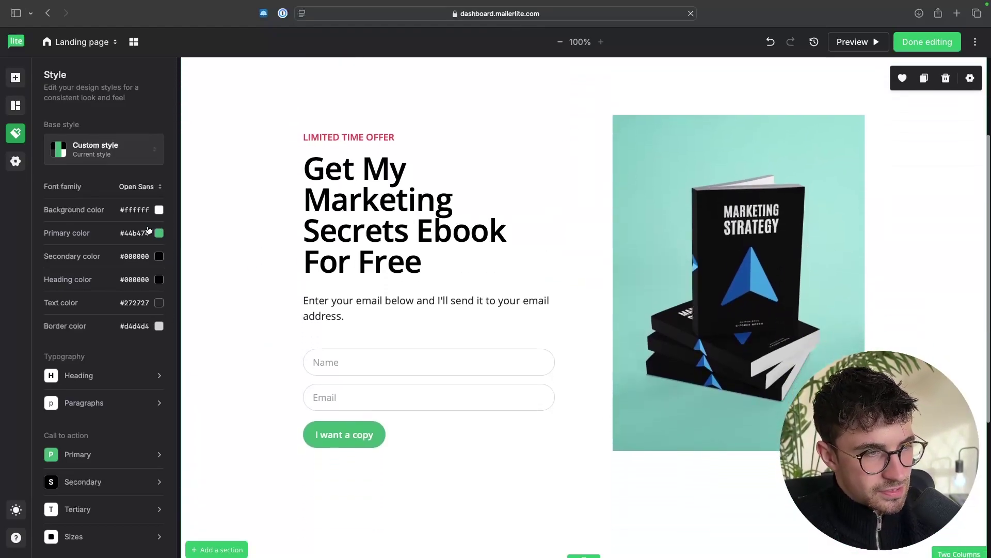
Step: Set the primary colour to blue #0090ff, leaving the heading colour black
left_click(159, 232)
left_click_drag(123, 351, 137, 351)
left_click_drag(193, 270, 207, 259)
left_click(120, 240)
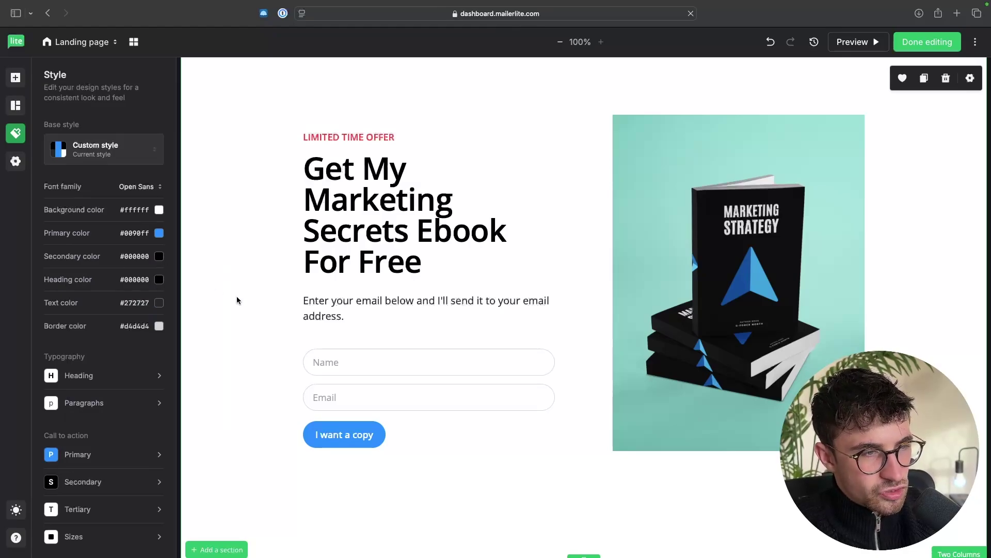
left_click(159, 280)
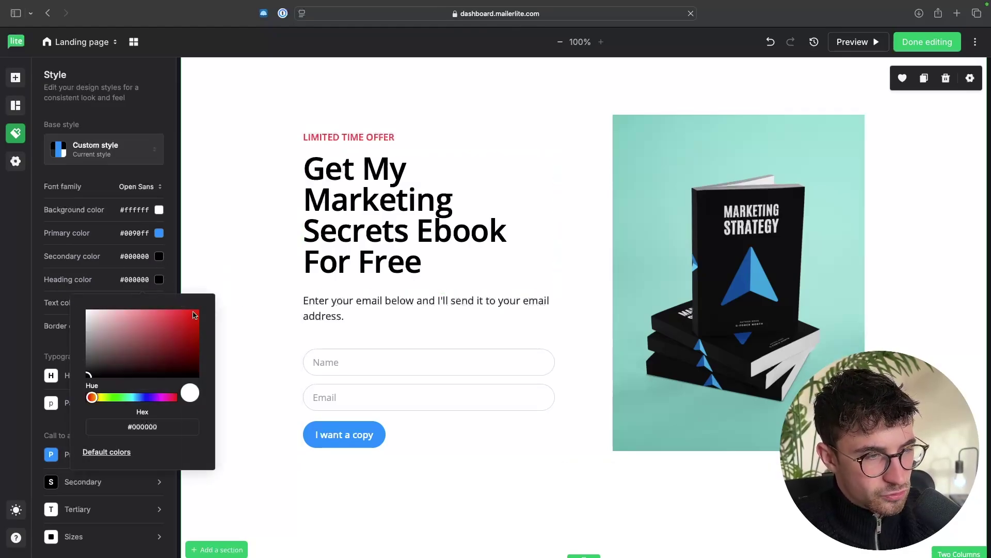
mouse_move(194, 315)
left_mouse_down()
mouse_move(223, 316)
mouse_move(62, 395)
left_mouse_up()
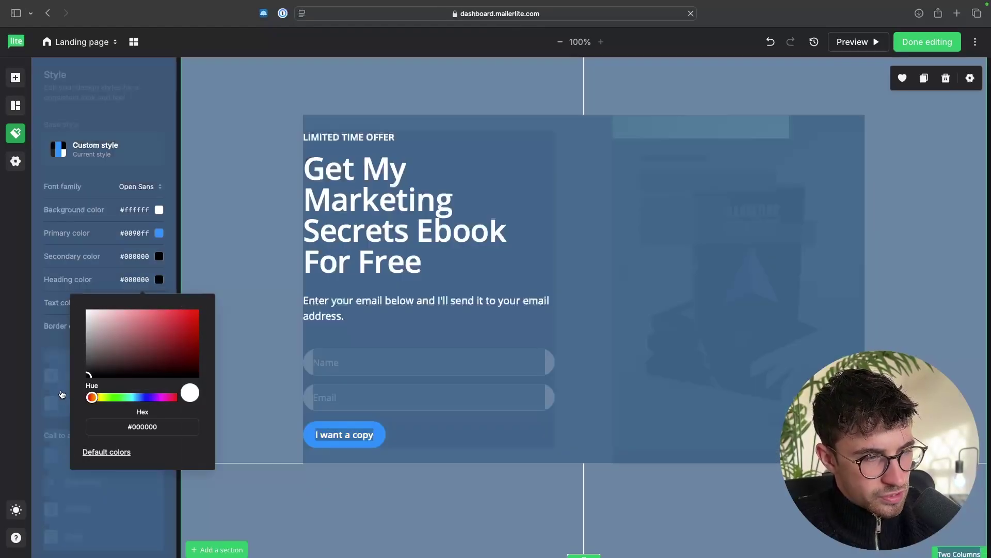
left_click(88, 285)
scroll(104, 324, "down", 2)
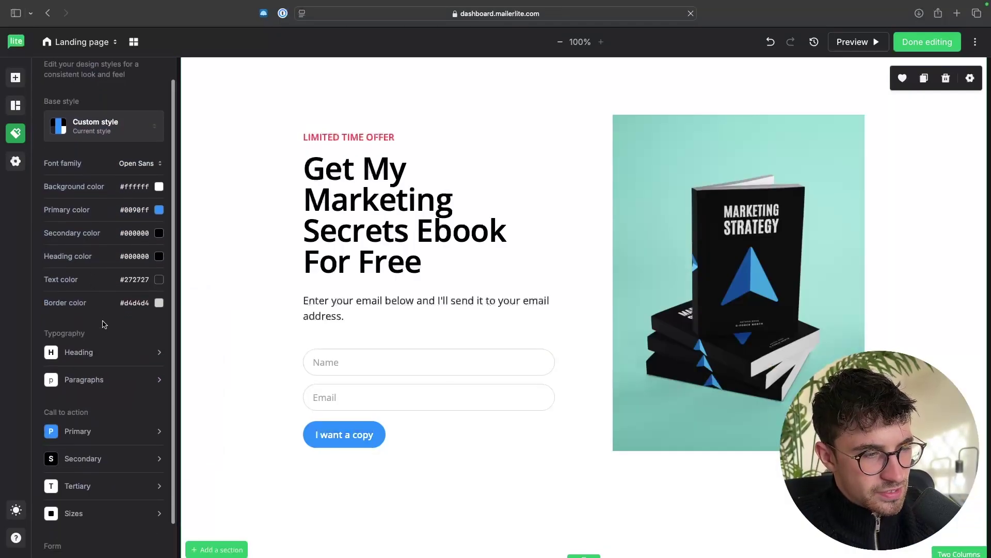
scroll(104, 324, "down", 1)
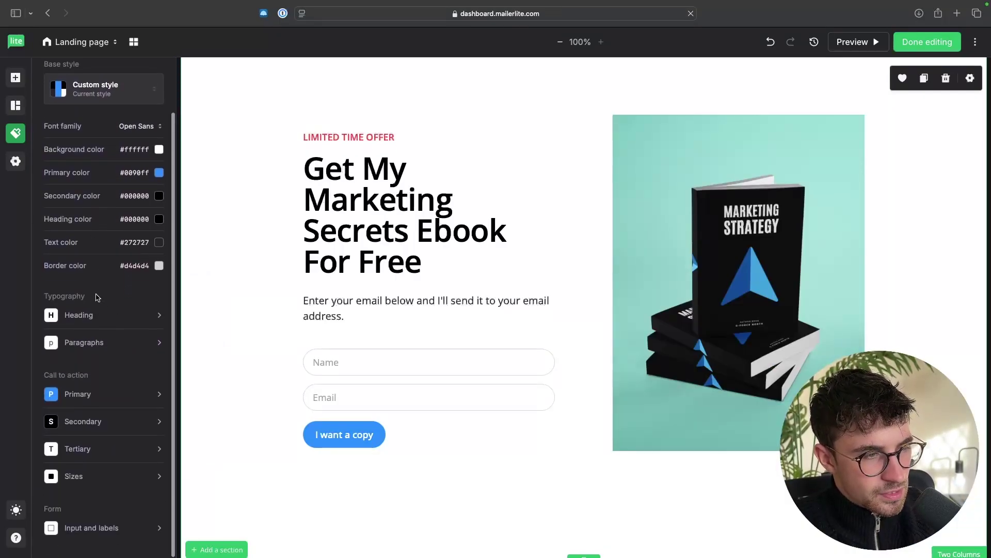
left_click(79, 318)
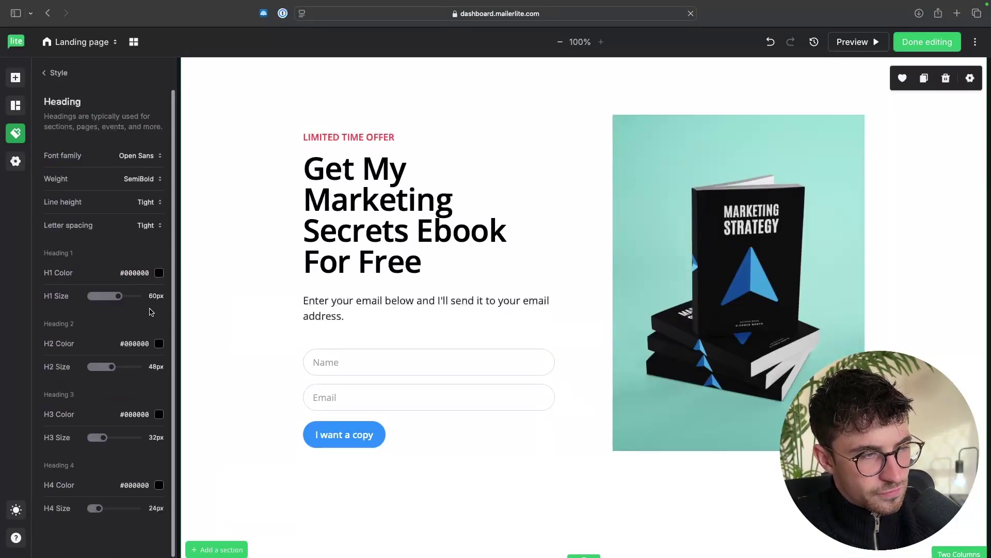
left_click(137, 155)
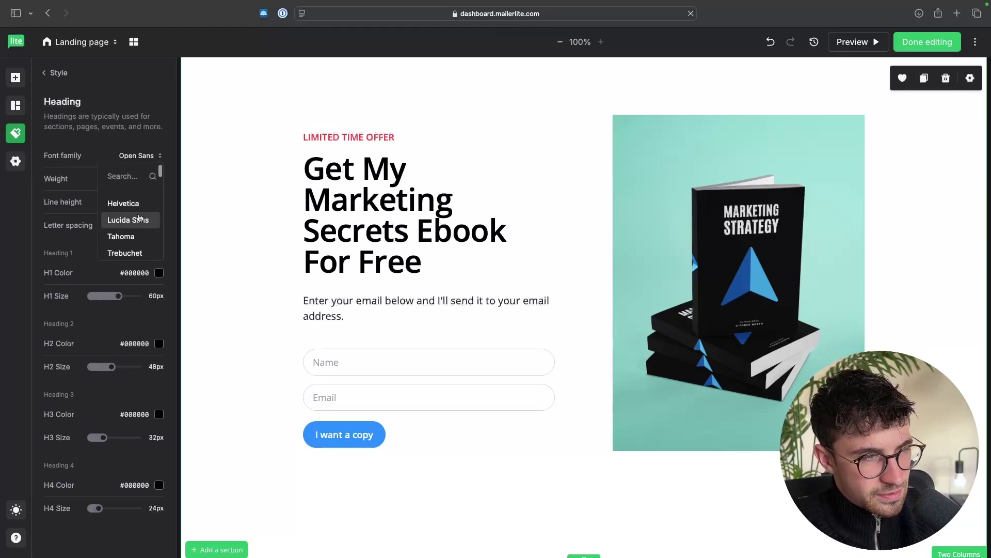
left_click(139, 213)
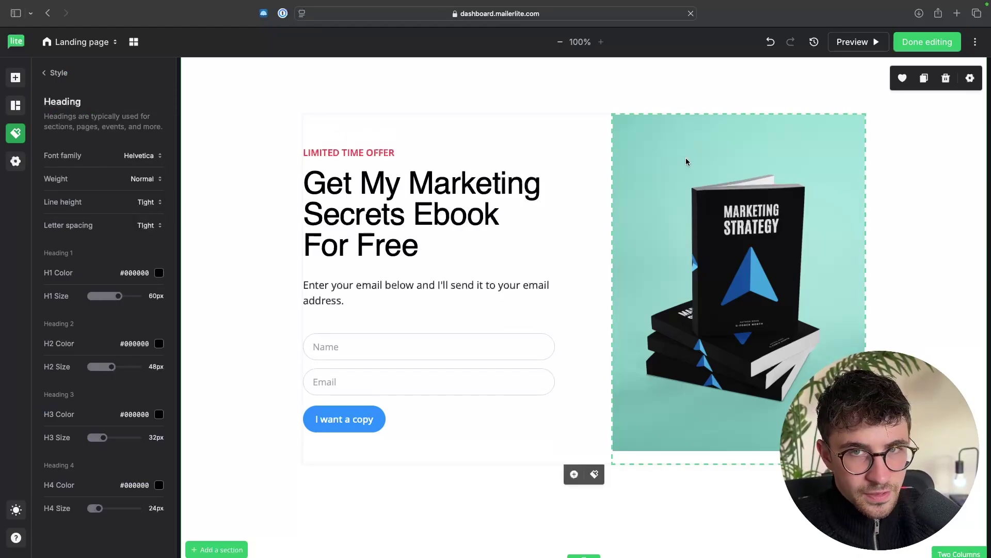
left_click(770, 42)
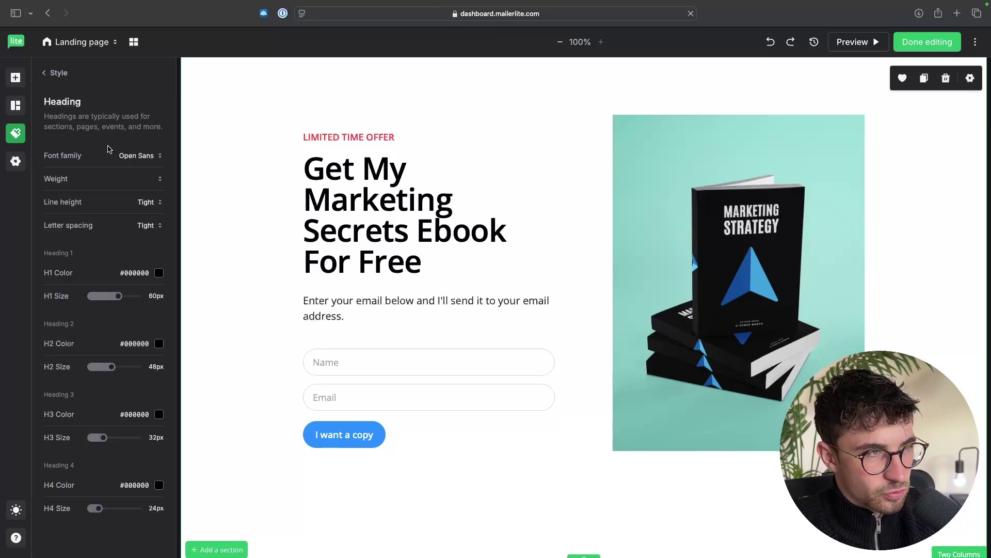
left_click(54, 73)
scroll(149, 283, "down", 1)
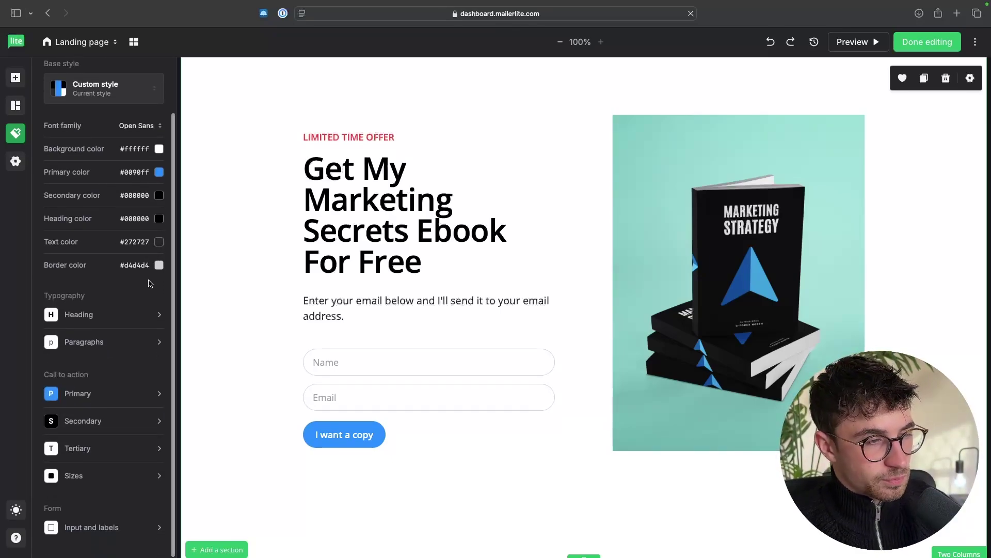
left_click(80, 316)
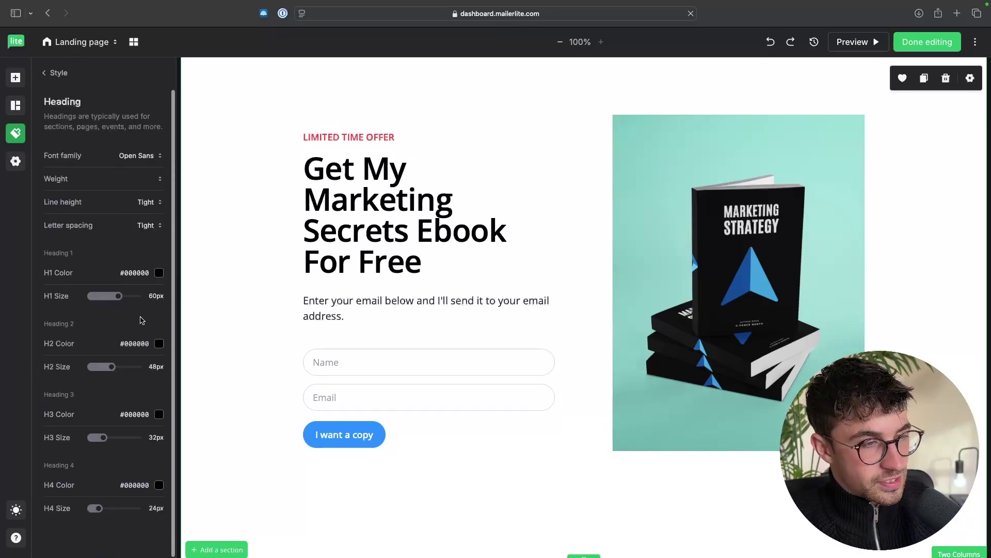
left_click(51, 73)
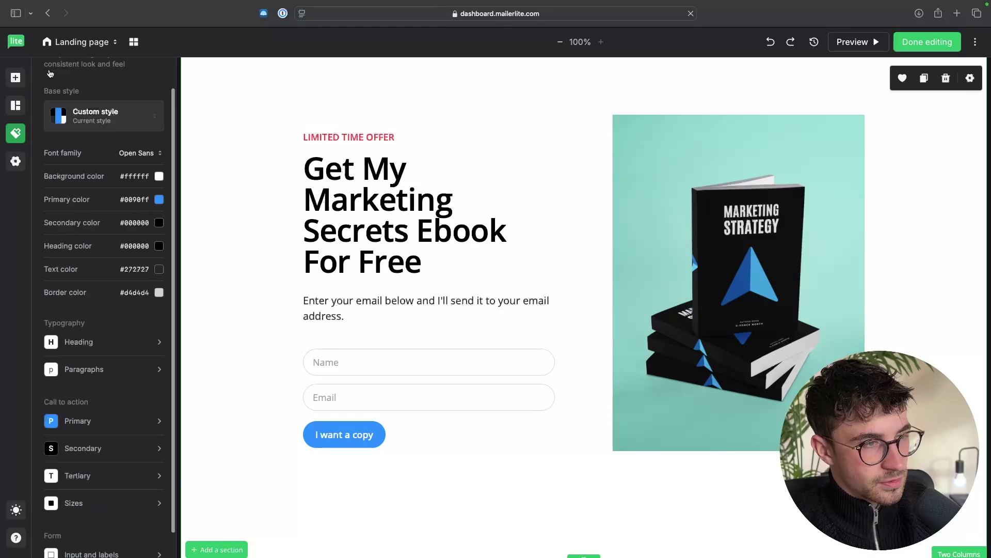
scroll(80, 248, "down", 1)
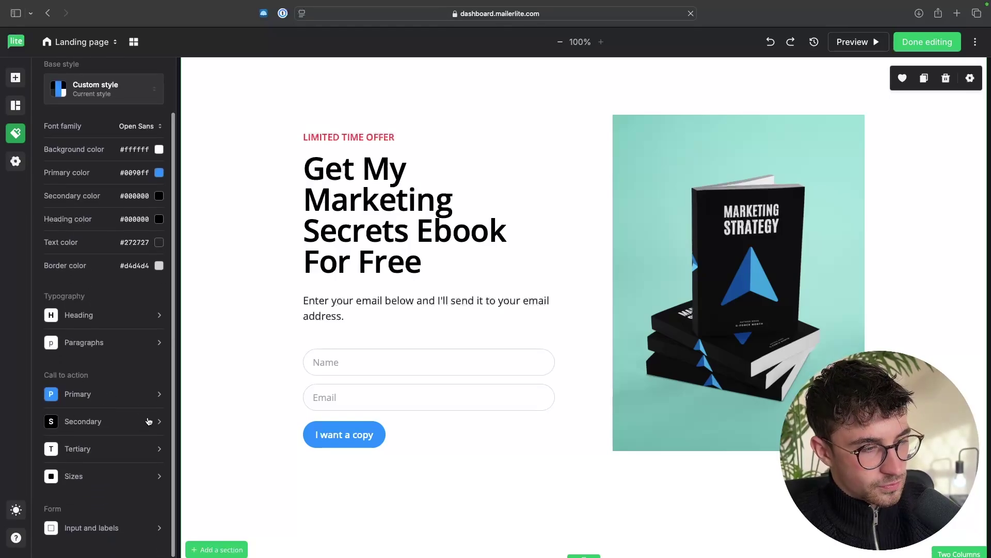
scroll(129, 498, "up", 2)
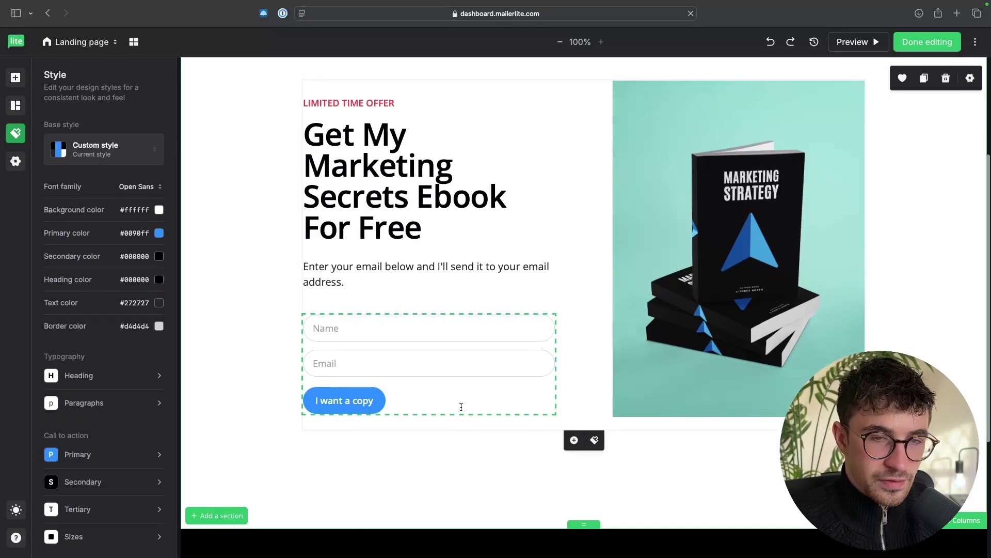
scroll(460, 405, "down", 5)
scroll(461, 407, "up", 3)
scroll(461, 407, "up", 3)
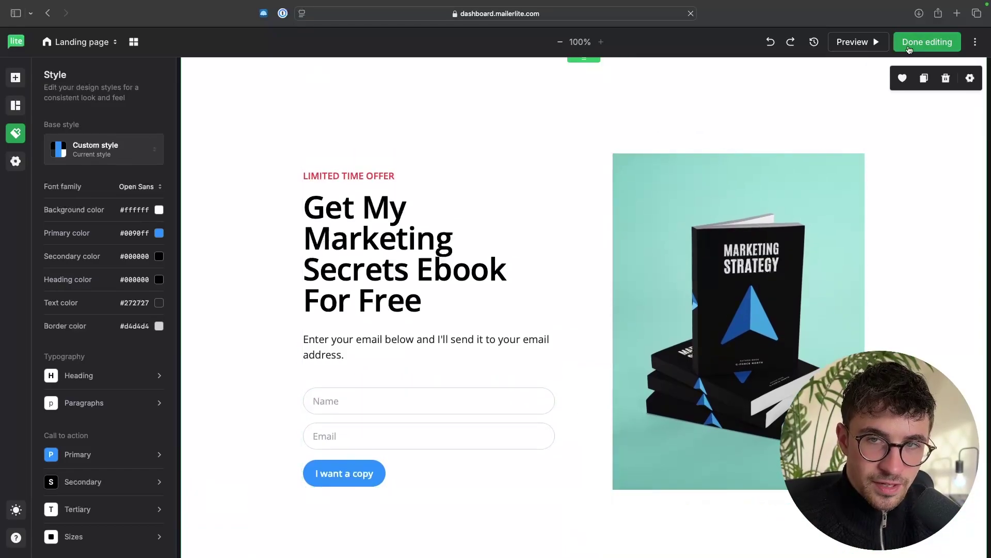
Step: Finish the landing page design with Done editing to reach Page settings
left_click(955, 47)
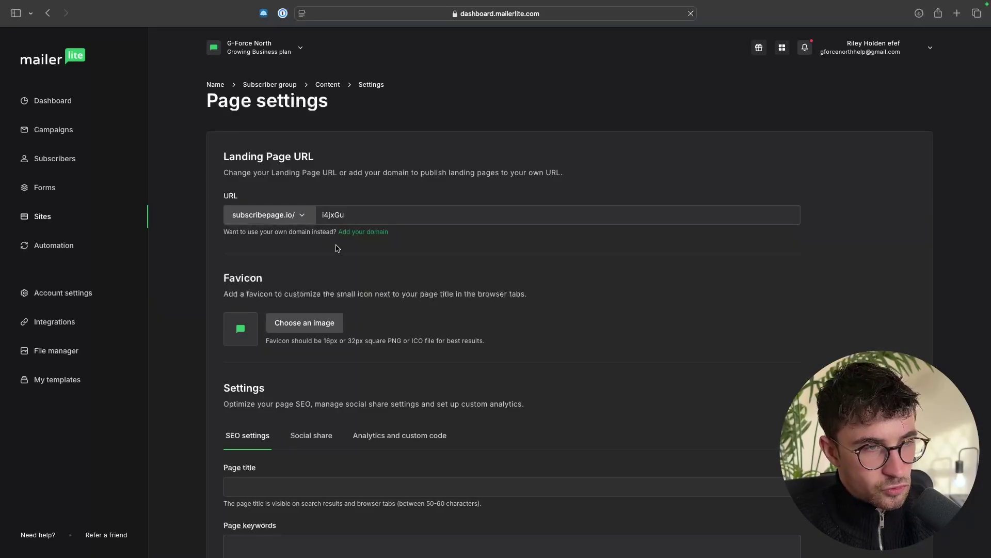
scroll(475, 221, "down", 5)
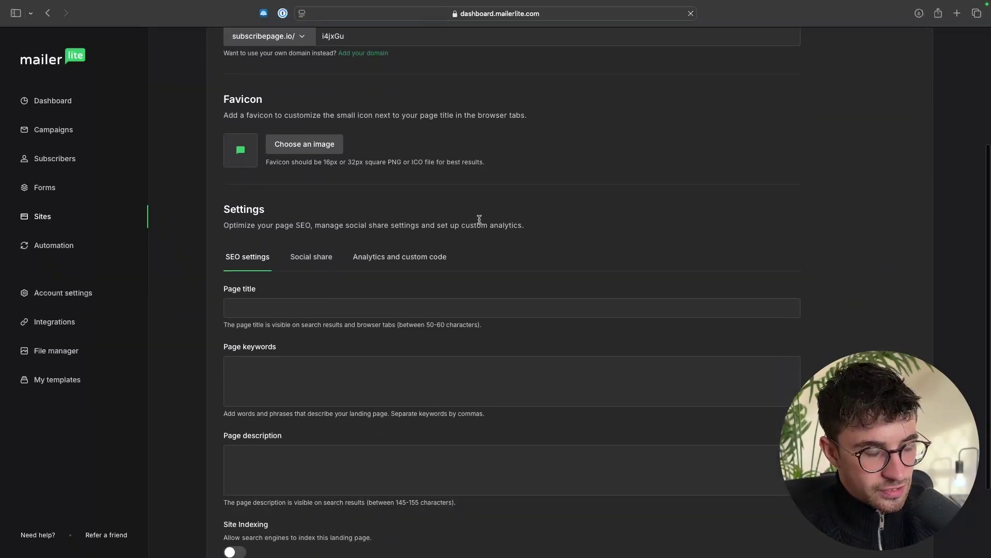
scroll(480, 220, "up", 5)
scroll(479, 220, "up", 1)
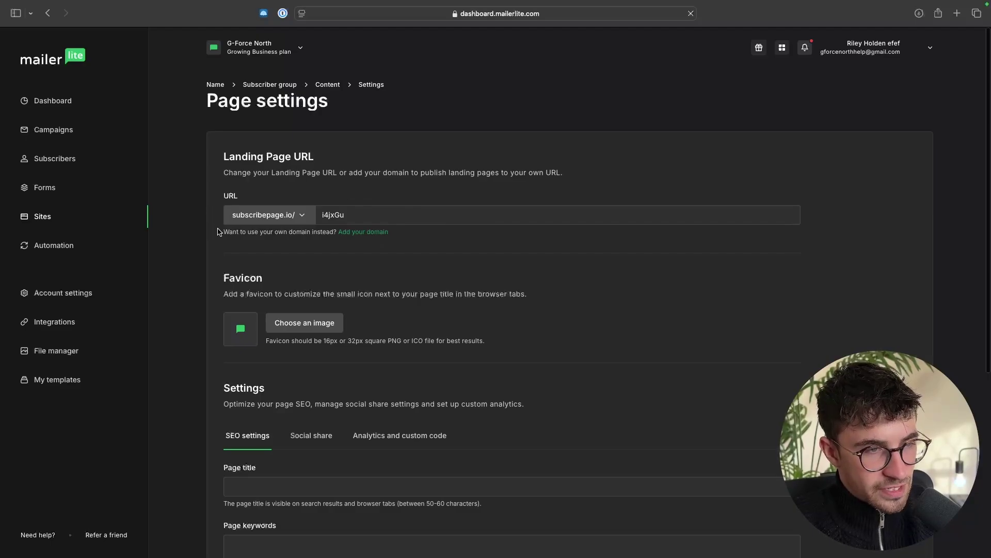
Step: Change the landing page URL slug to g-forcenorth
left_click_drag(351, 223, 245, 220)
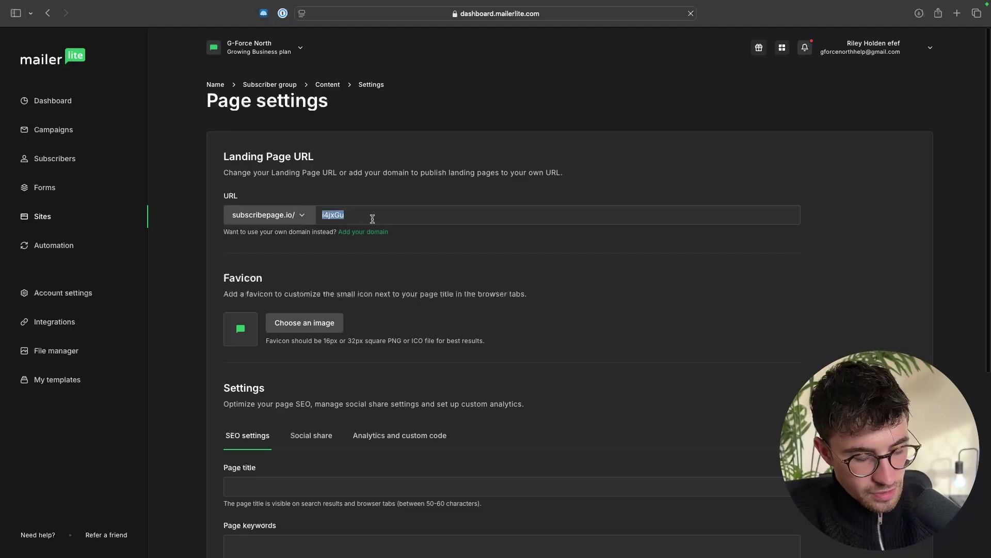
type("goforcenorth")
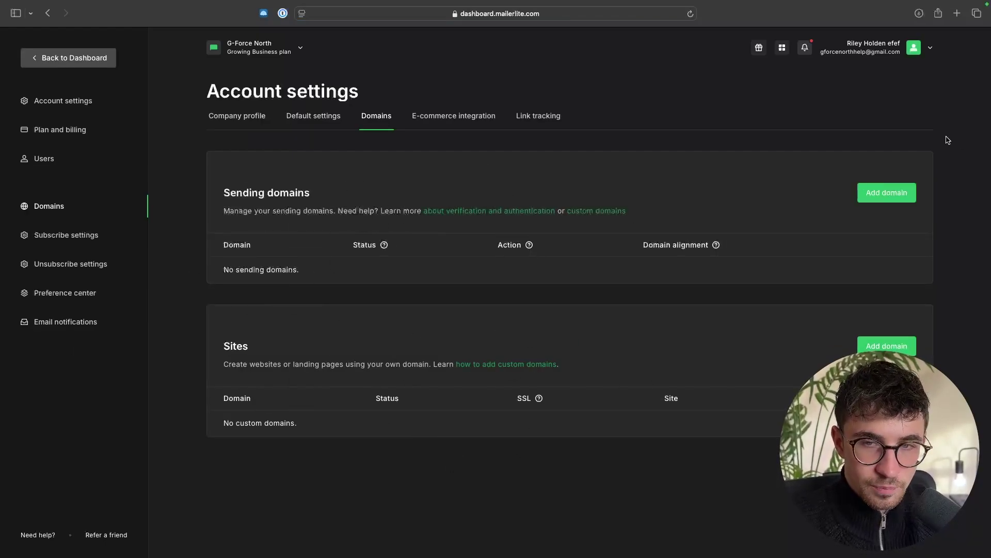
scroll(691, 268, "left", 5)
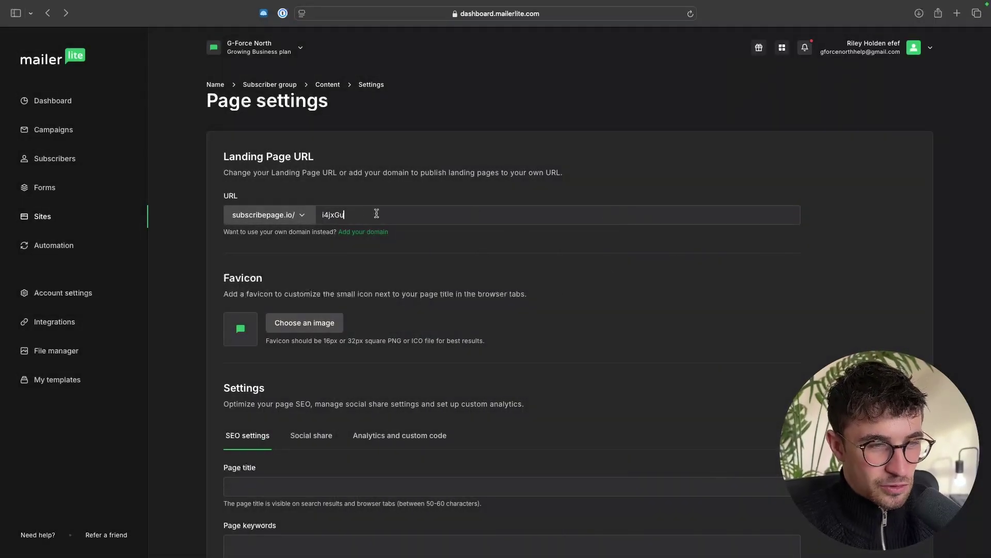
left_click_drag(377, 213, 316, 216)
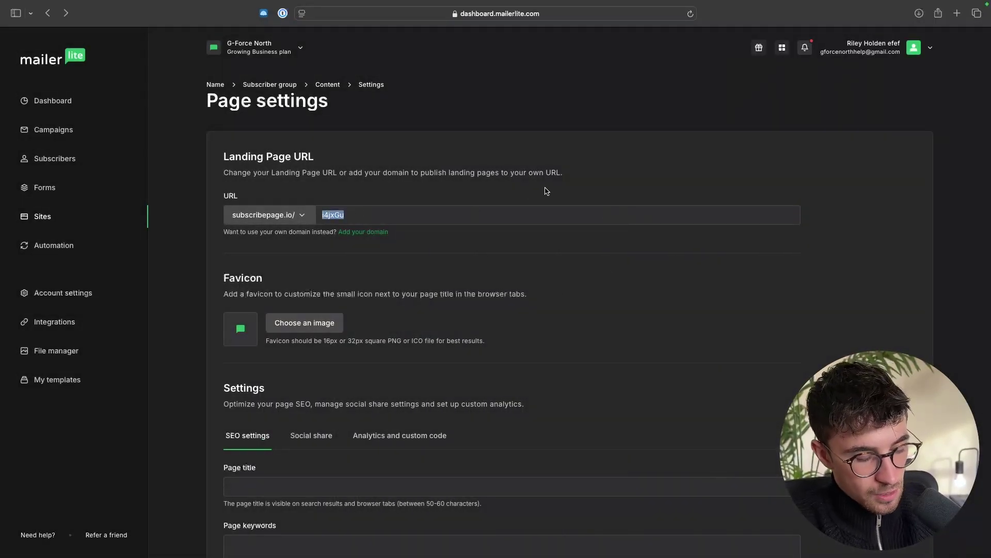
type("g-fROrcenorth")
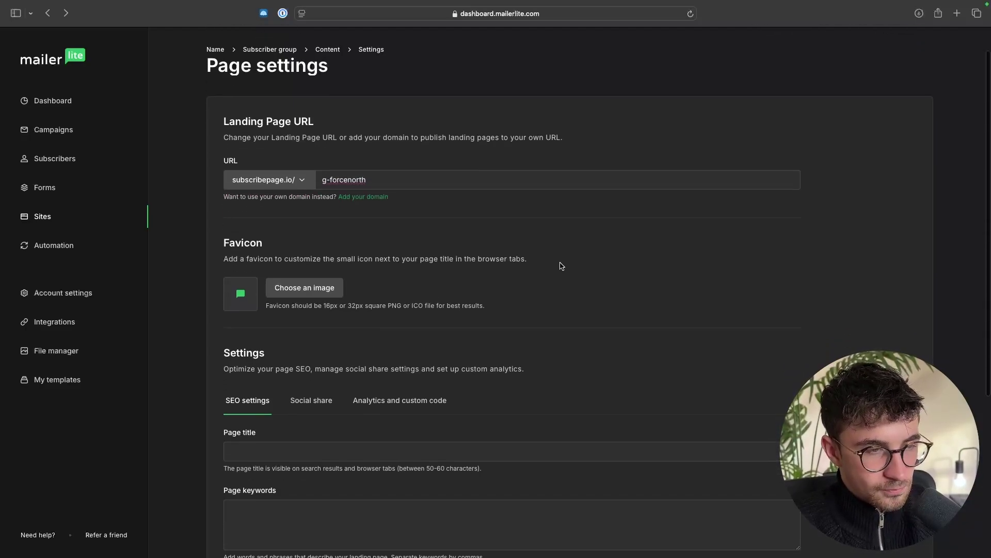
scroll(561, 266, "down", 3)
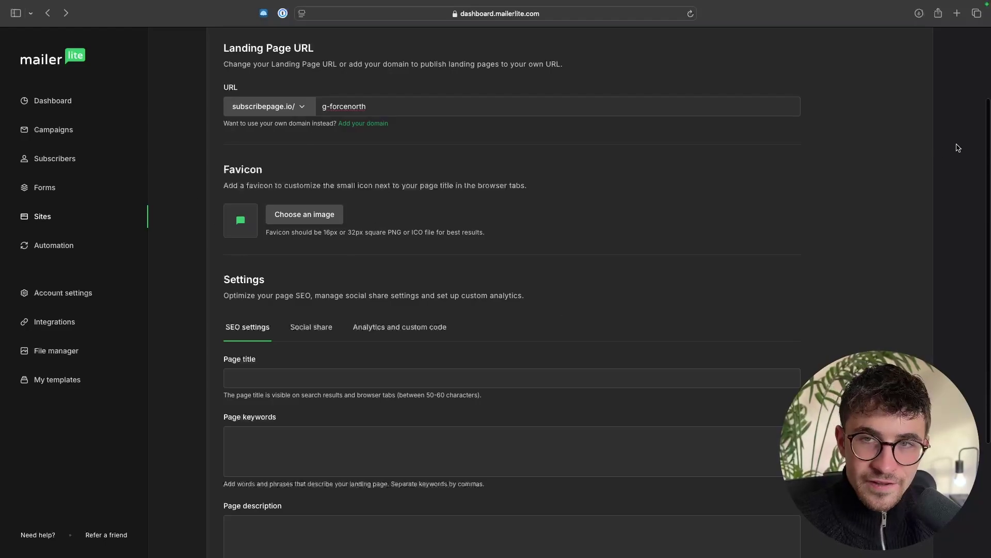
left_click(957, 12)
left_click(222, 33)
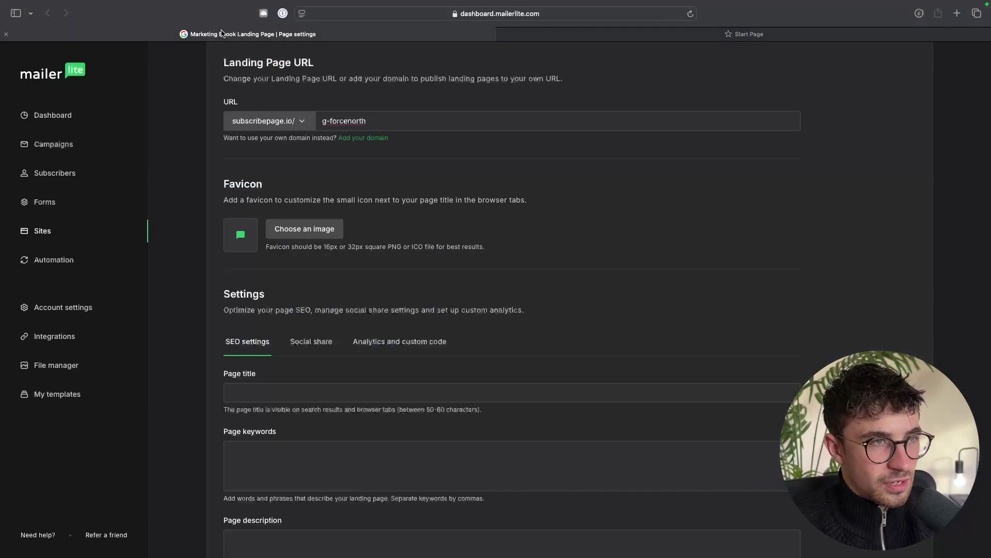
left_click(717, 34)
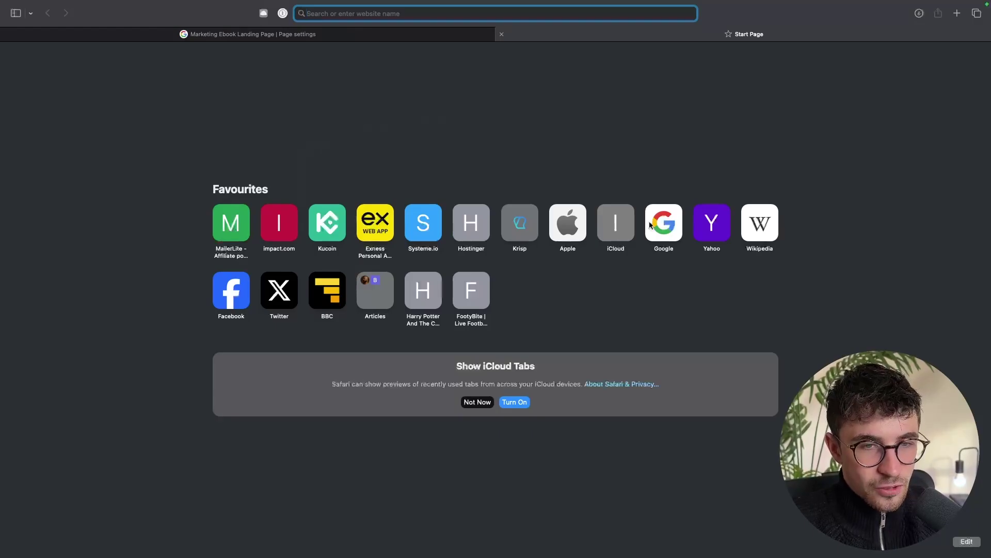
left_click(682, 219)
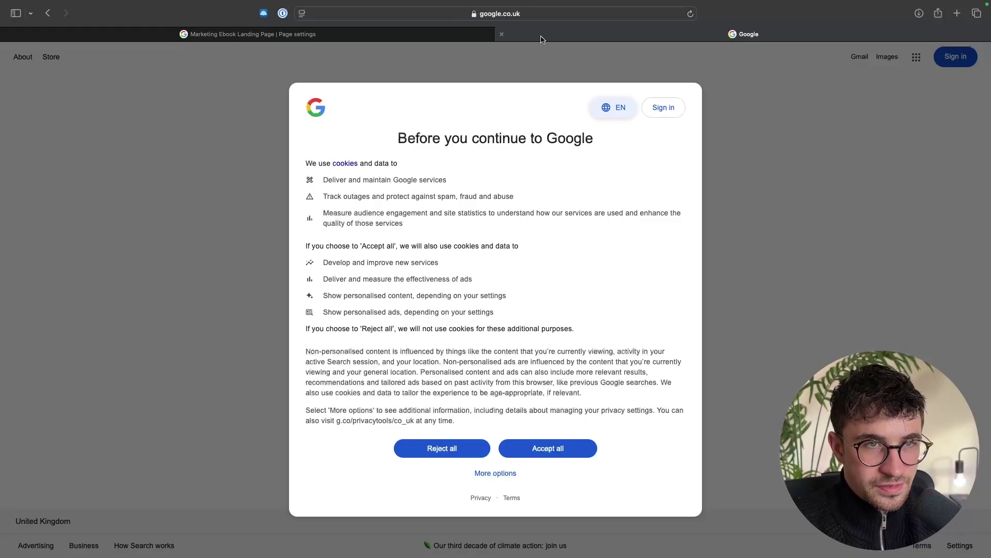
left_click(502, 34)
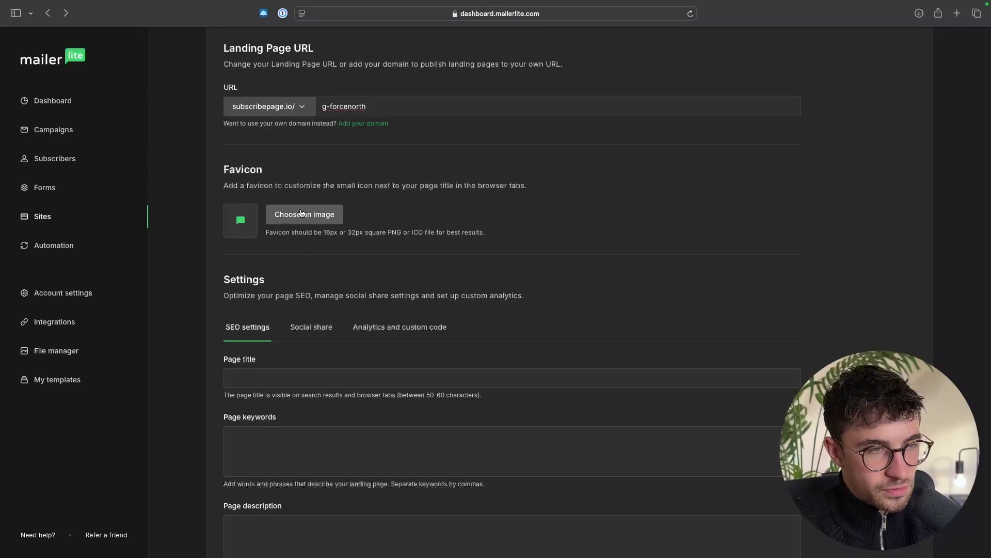
Step: Set the blue arrow logo from the image library as the page favicon
left_click(284, 216)
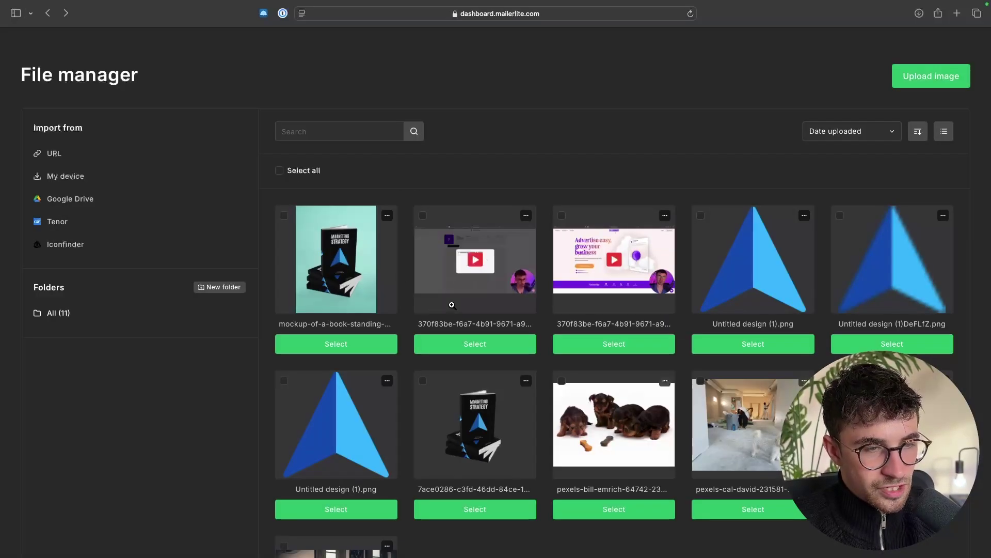
left_click(753, 344)
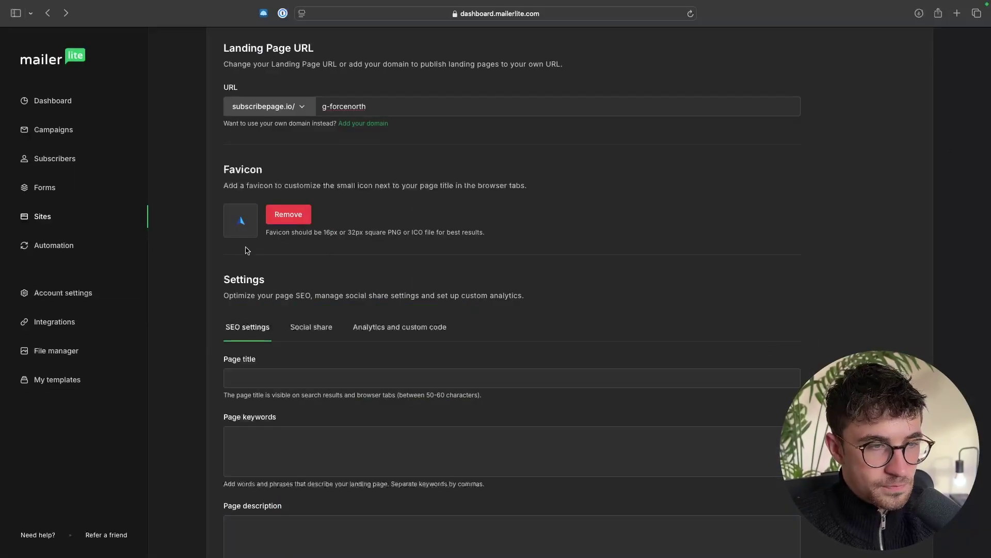
scroll(498, 330, "down", 5)
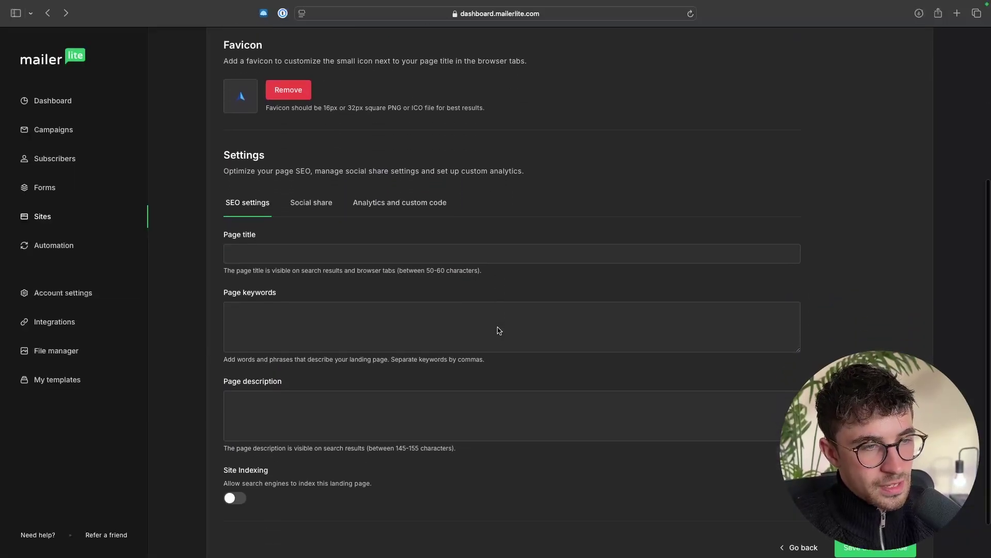
scroll(499, 330, "down", 2)
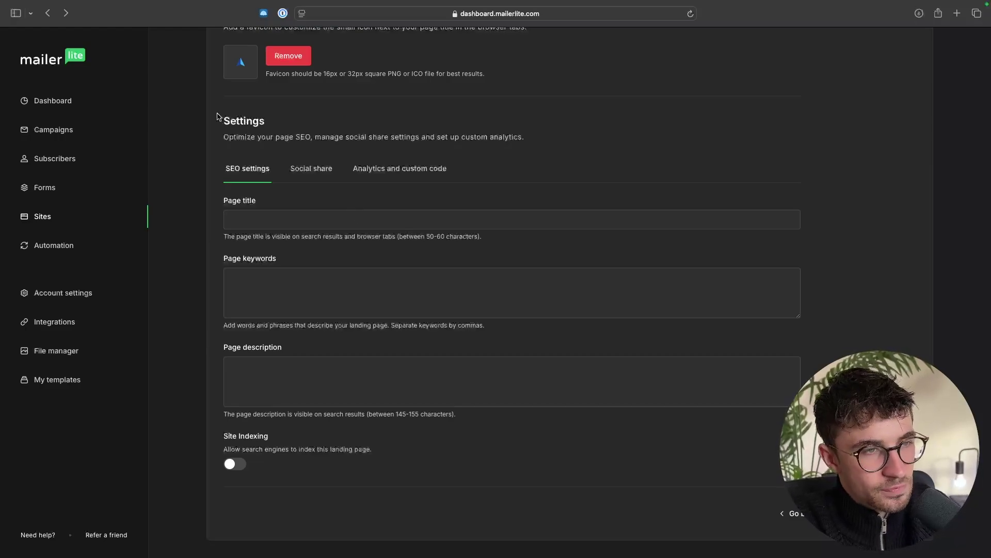
Step: Review the rest of Page settings, clearing a stray text selection and clicking the page title field
left_click_drag(215, 124, 336, 131)
left_click(336, 131)
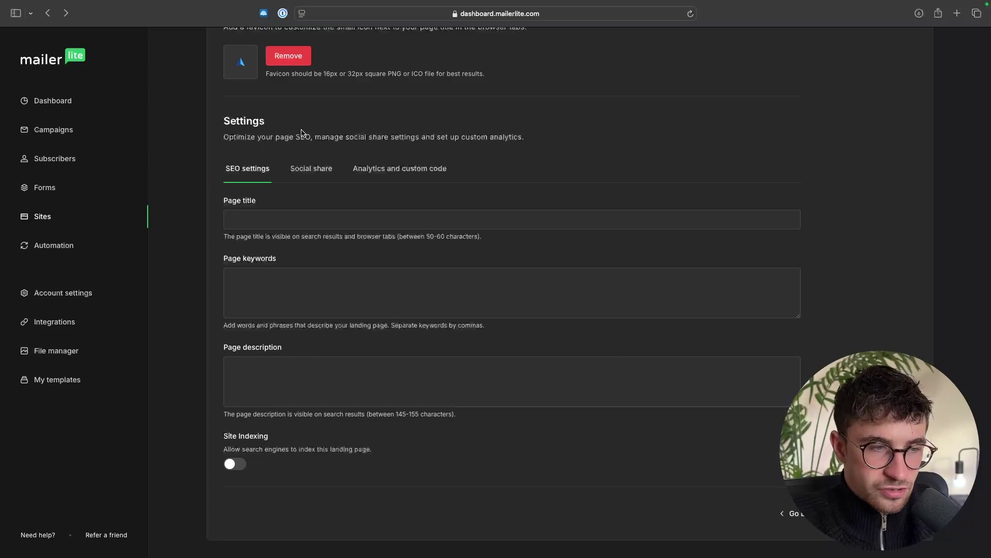
left_click(233, 216)
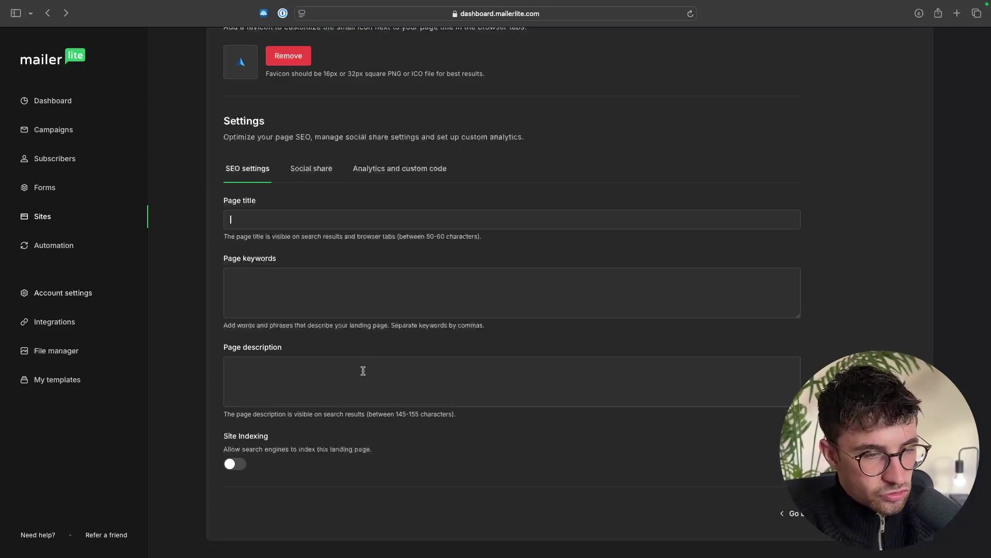
scroll(680, 390, "up", 5)
scroll(680, 391, "down", 3)
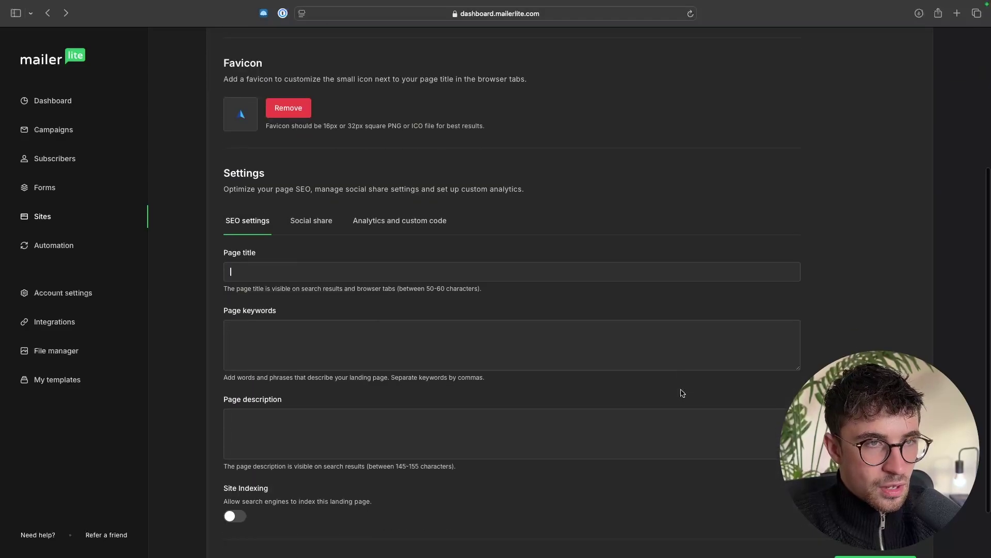
scroll(681, 393, "down", 2)
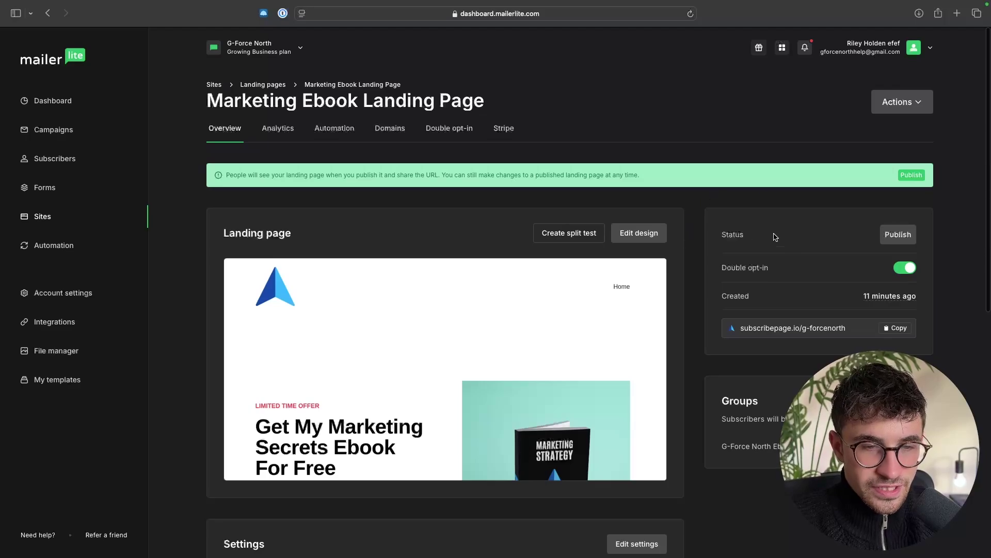
Step: Publish the Marketing Ebook Landing Page and copy its subscribepage.io address
left_click_drag(717, 237, 807, 237)
left_click(901, 235)
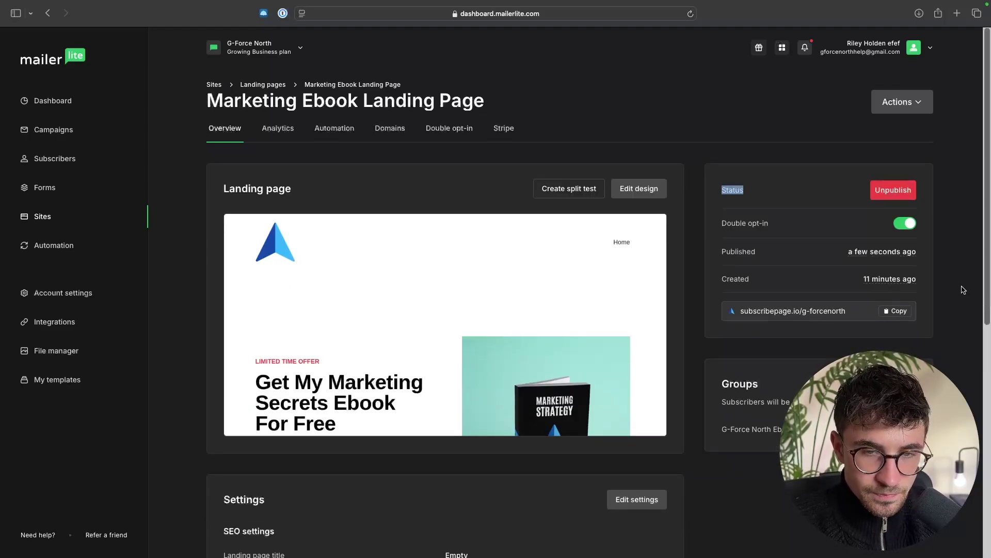
left_click(794, 196)
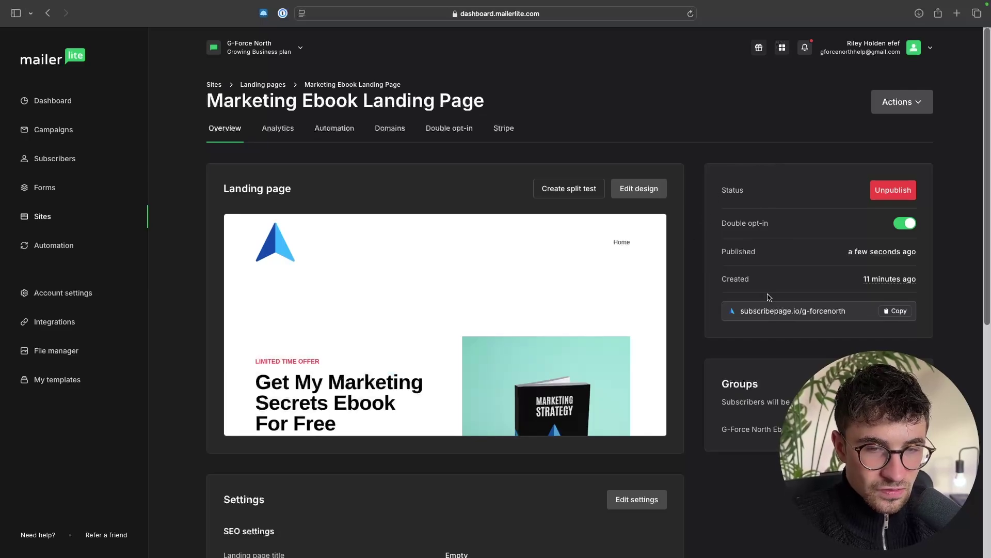
left_click(903, 314)
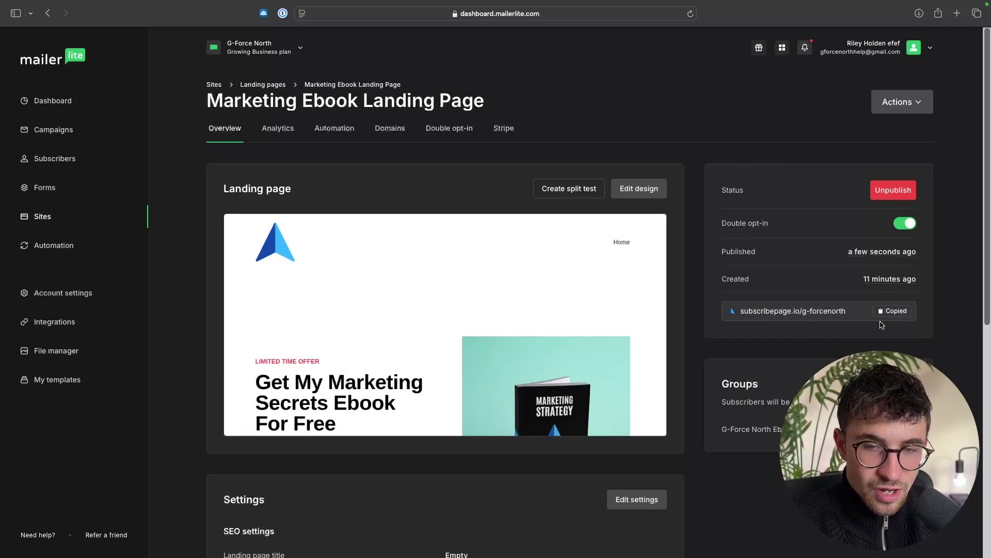
Step: Load the live g-forcenorth landing page in a new Safari tab
left_click(955, 14)
key("super+v")
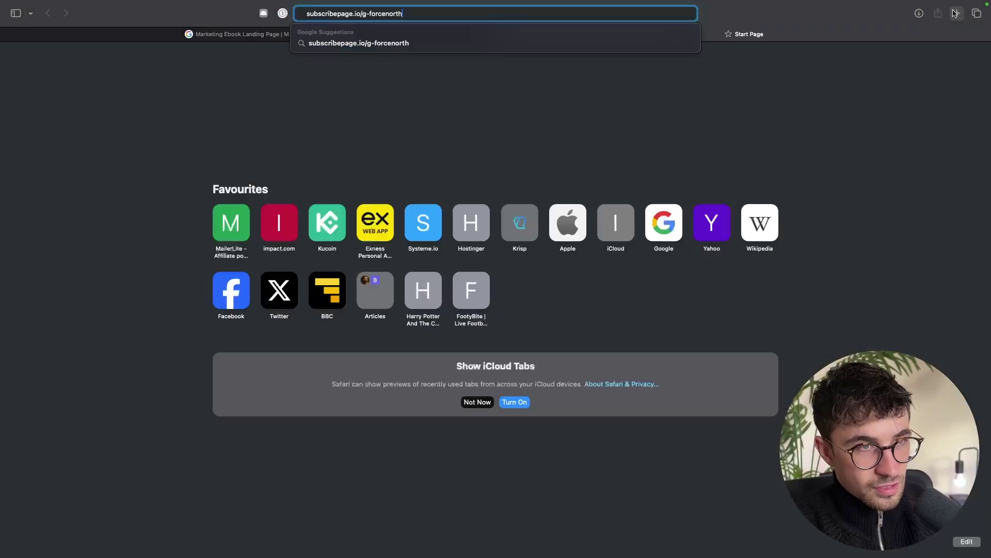
key("Return")
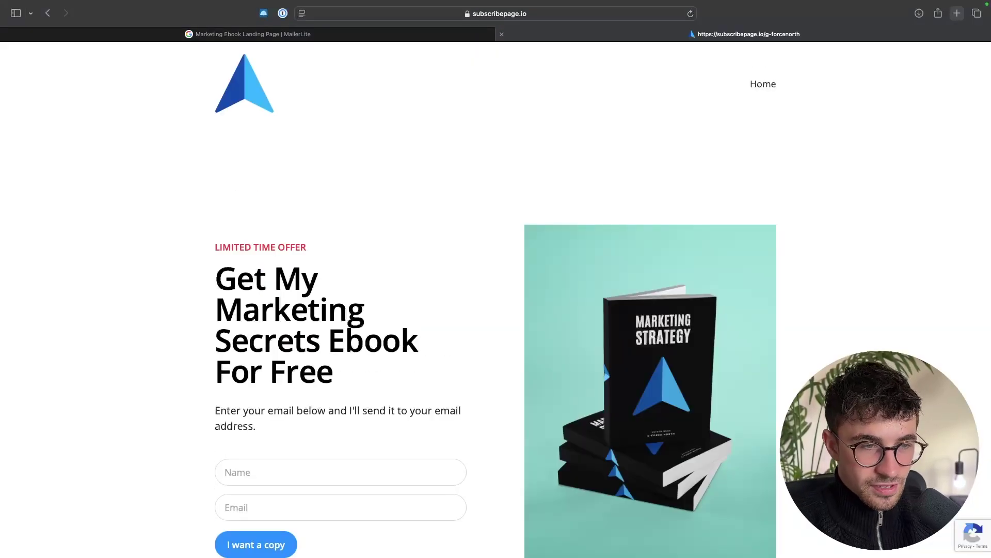
scroll(924, 104, "down", 5)
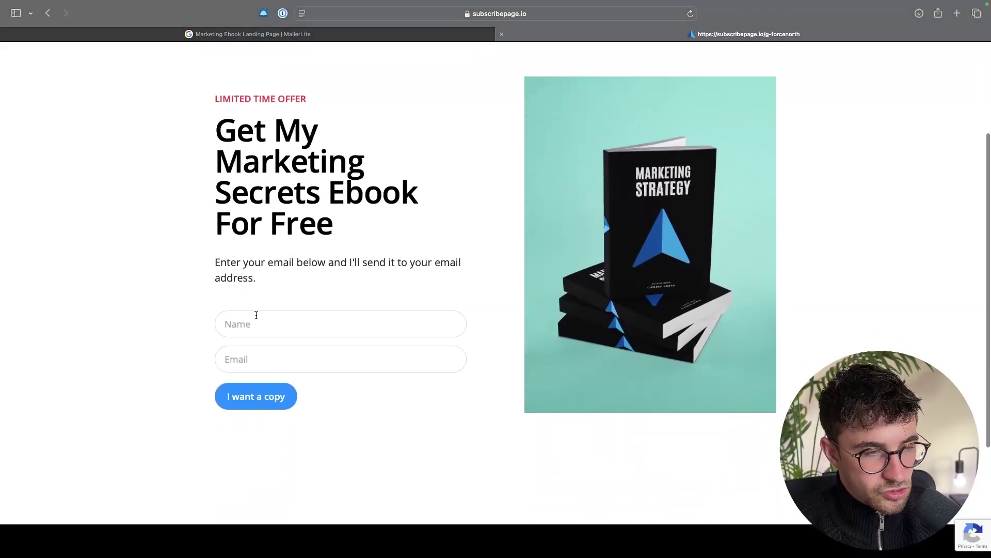
Step: Submit a test signup with a subscriber's name and email, then close the live tab
left_click(256, 315)
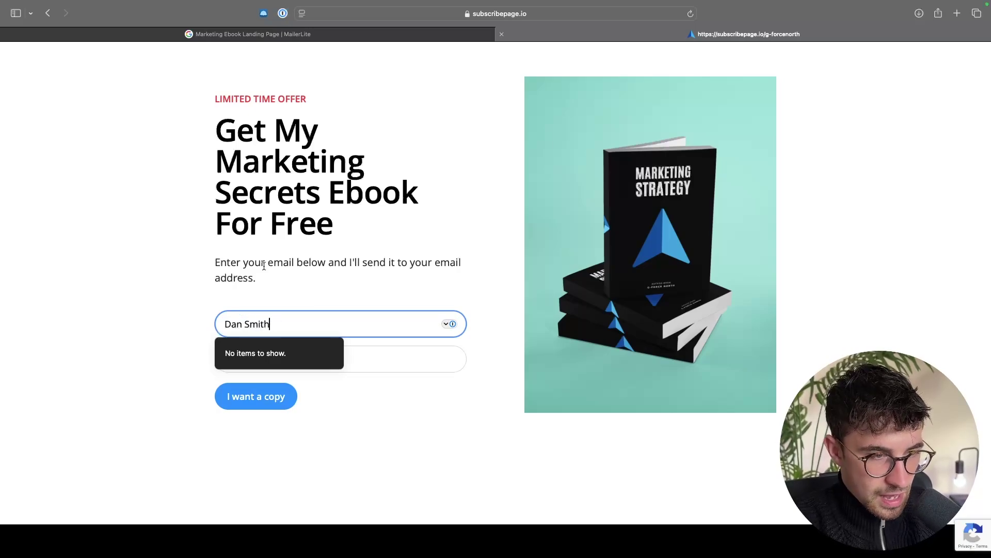
left_click(234, 311)
left_click(279, 356)
type("dan")
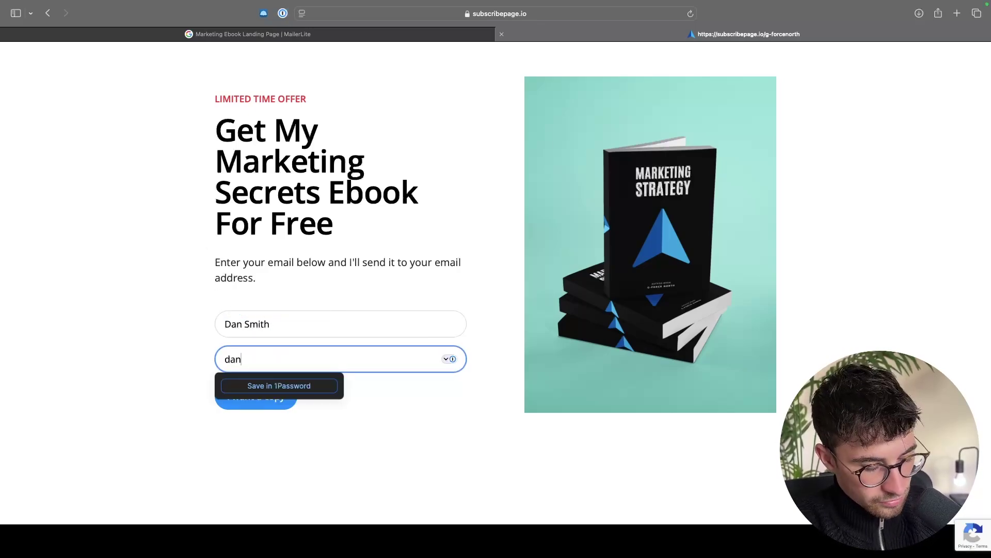
type(".smith@example.com")
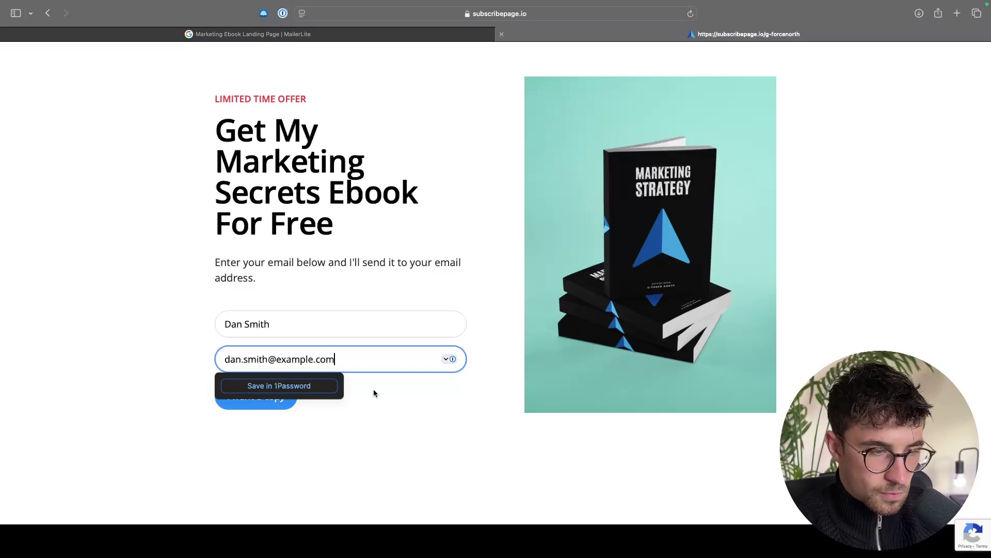
key("Return")
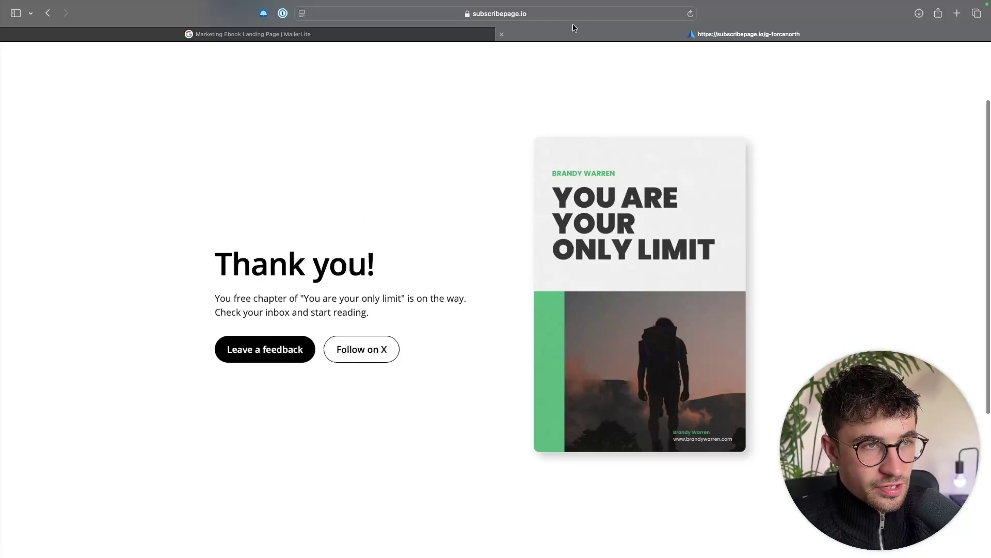
key("super+w")
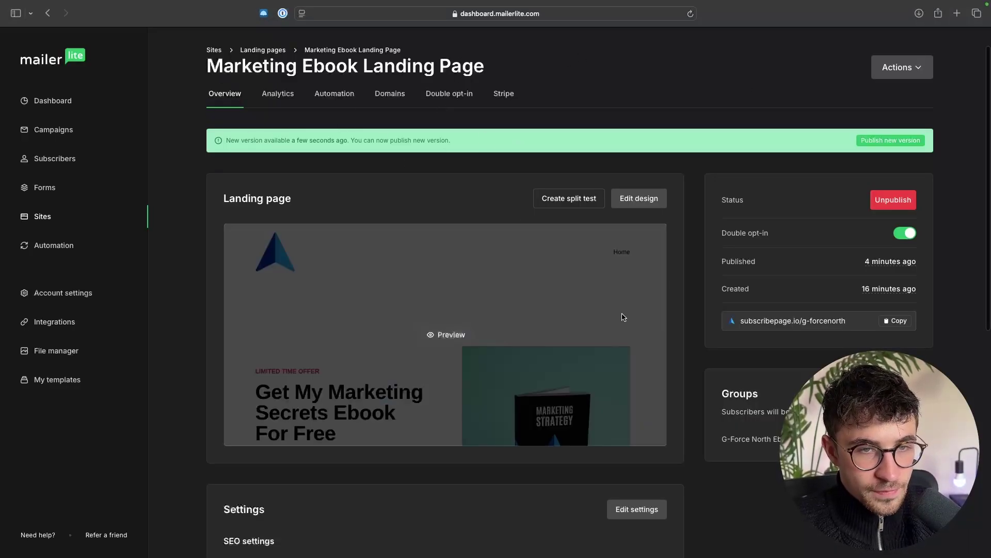
Step: On the success page in the design editor, replace the cover with the Marketing Strategy book image
left_click(639, 200)
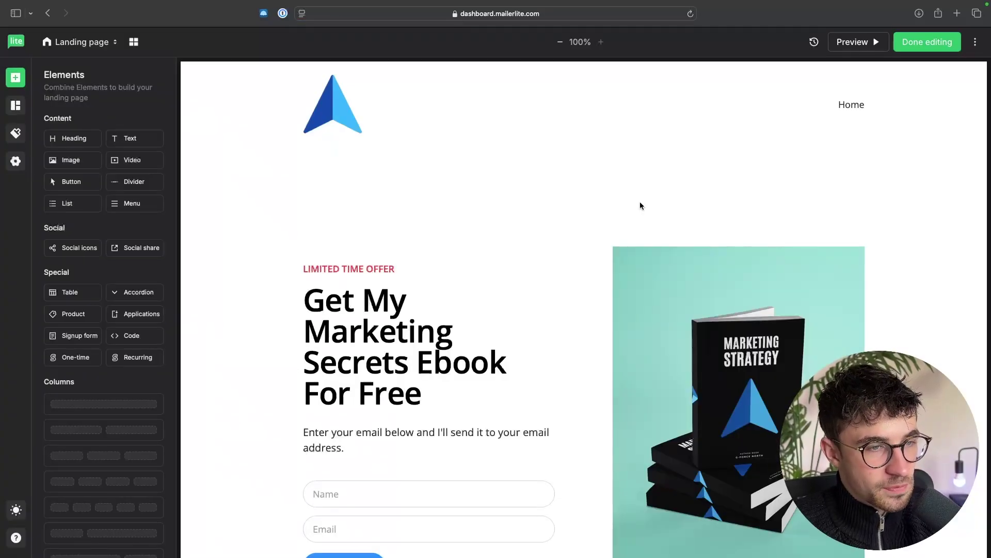
left_click(71, 46)
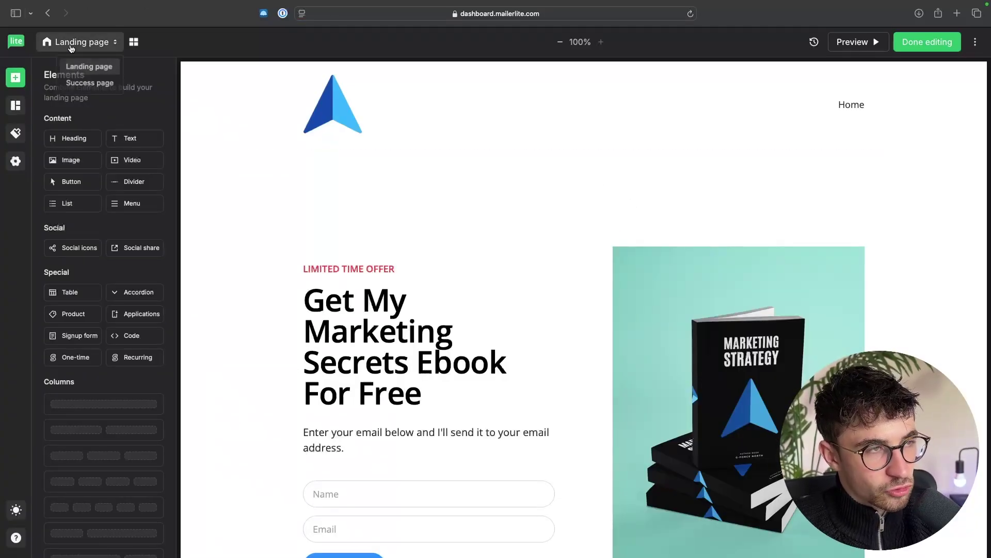
left_click(77, 83)
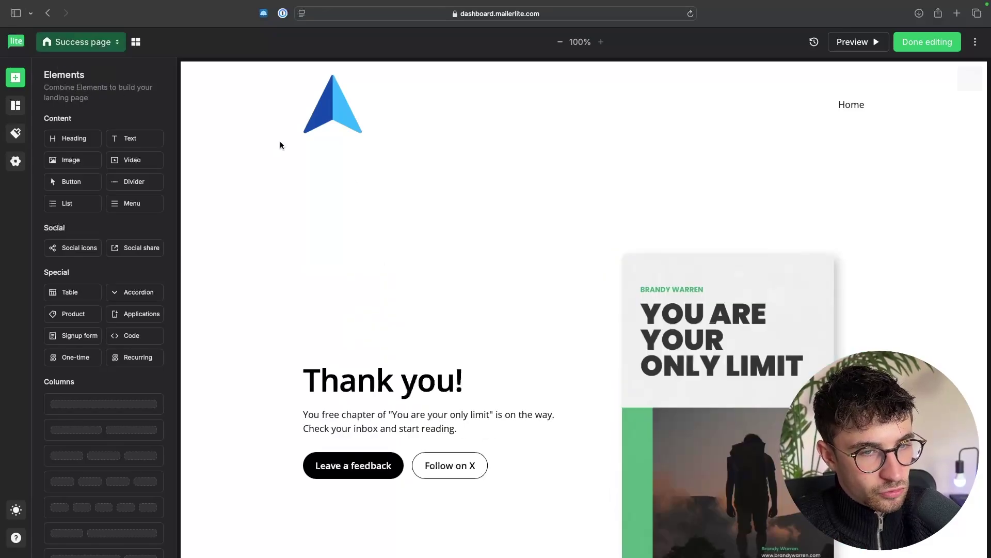
scroll(566, 266, "down", 3)
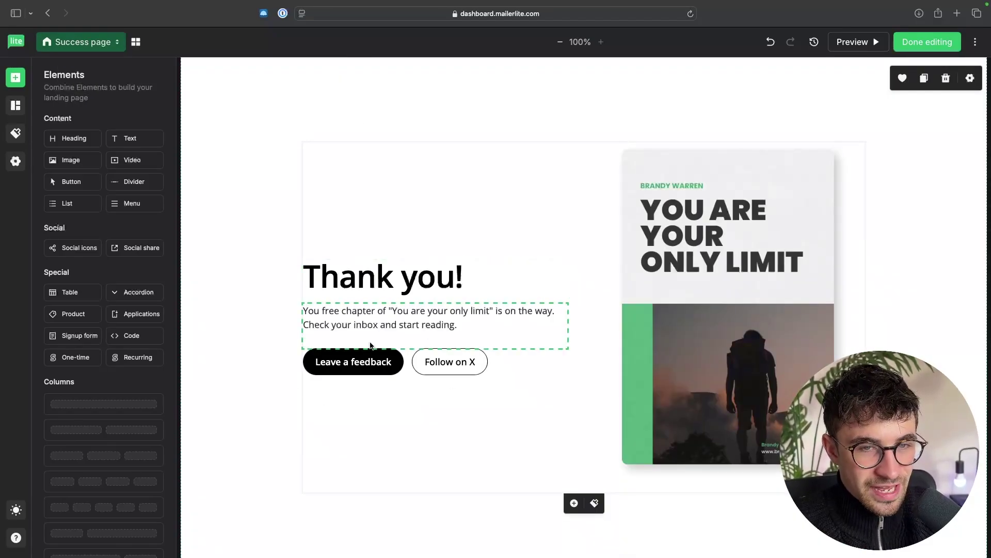
left_click(738, 309)
left_click(667, 123)
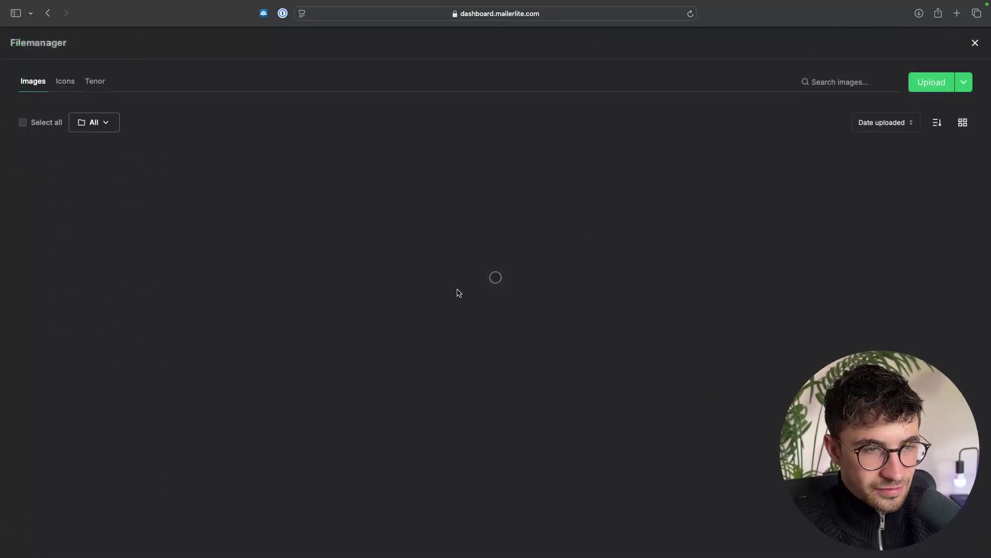
left_click(129, 283)
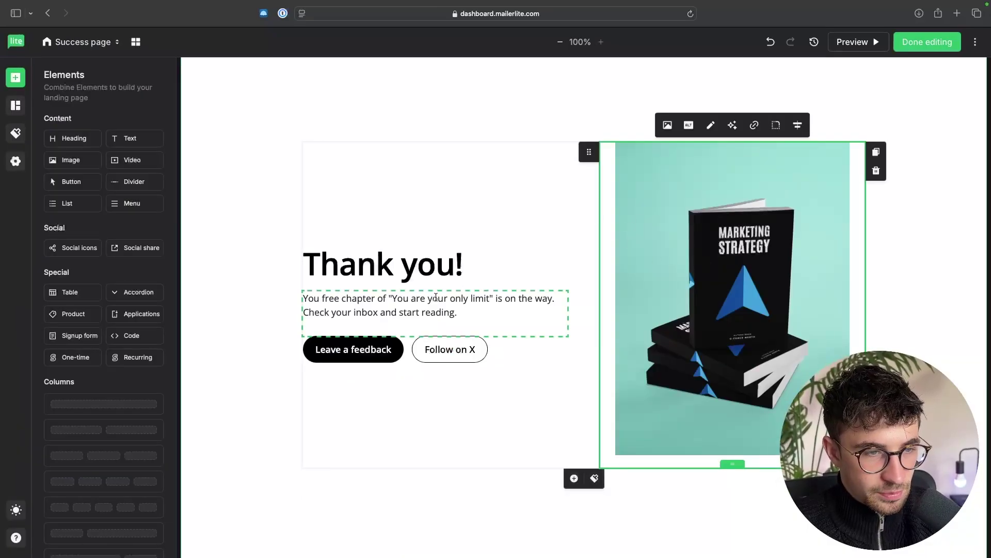
Step: Change the message to 'Your free ebook is now in your inbox', delete the button row, and save
left_click(445, 312)
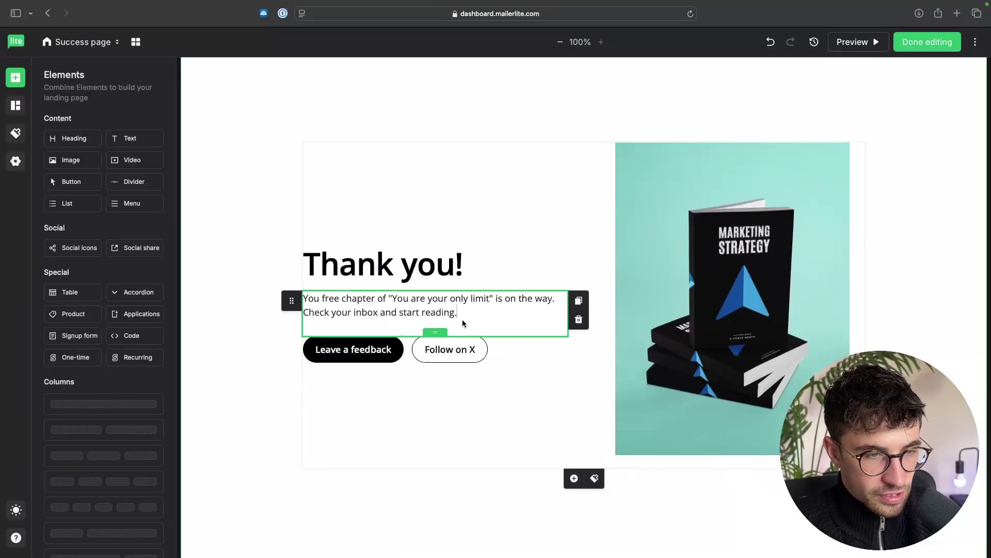
left_click_drag(461, 319, 303, 302)
type("Your ")
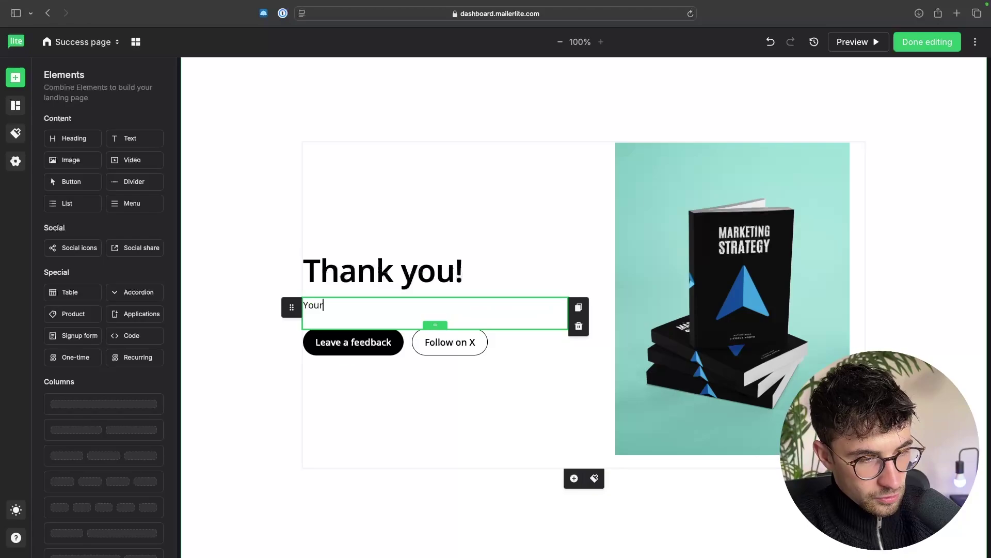
type("free ebook is now ")
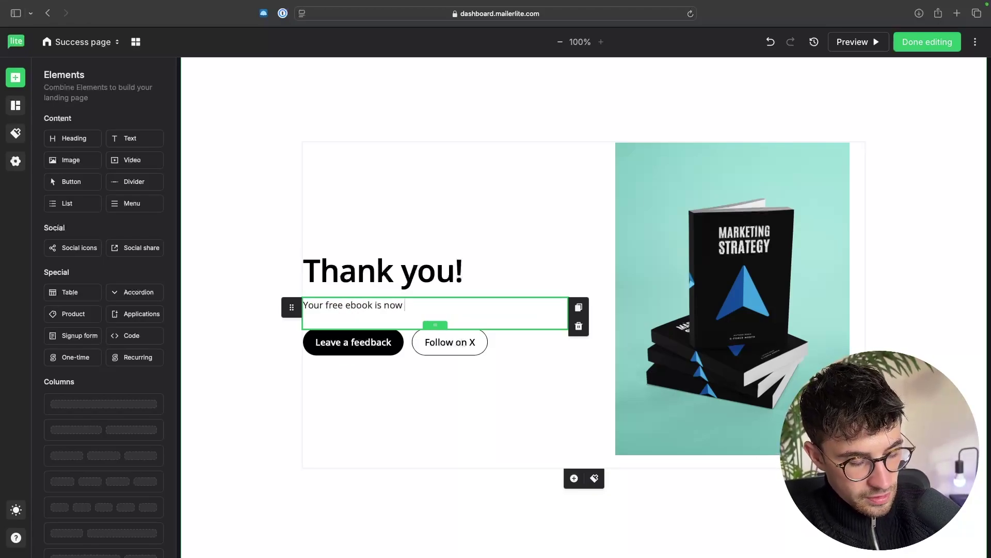
type("in your inbox")
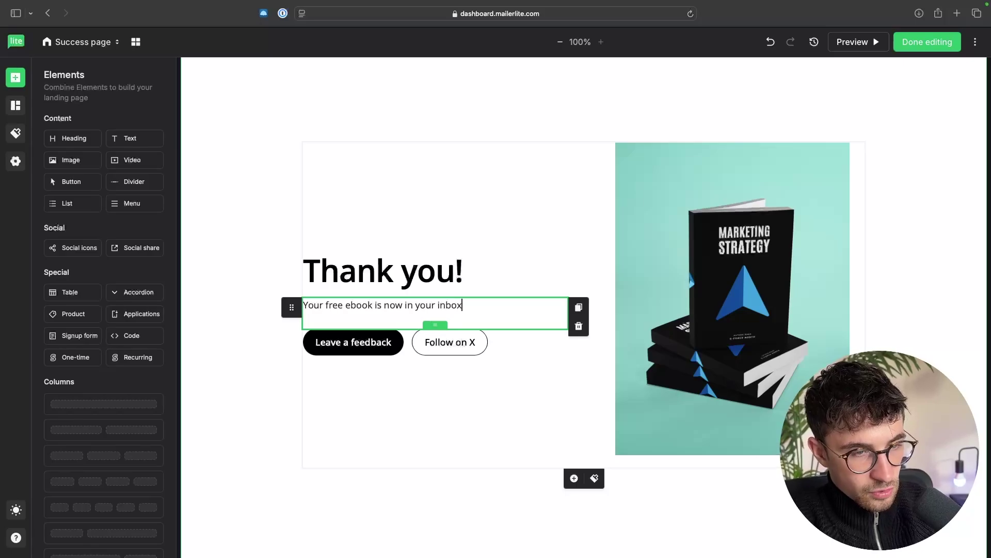
left_click(410, 458)
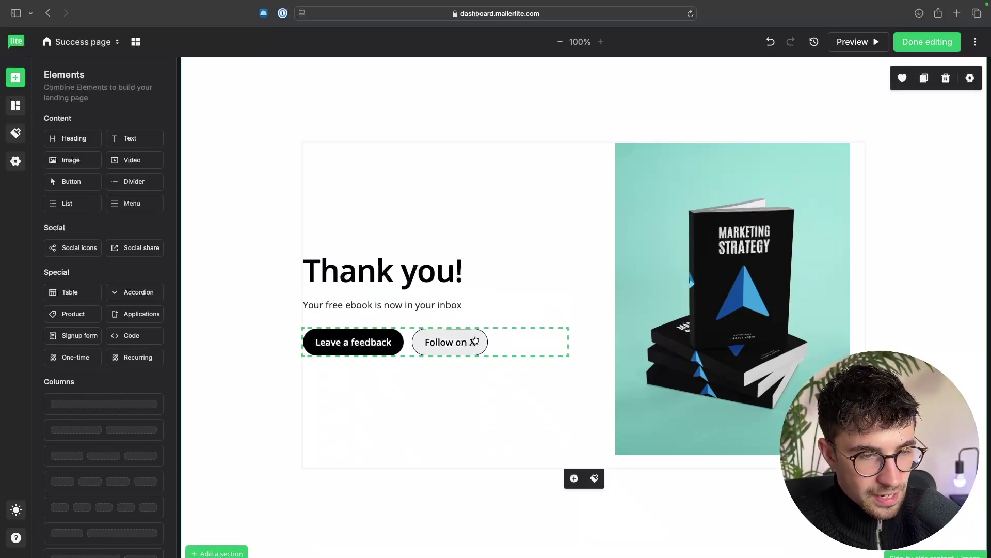
left_click(539, 356)
left_click(579, 356)
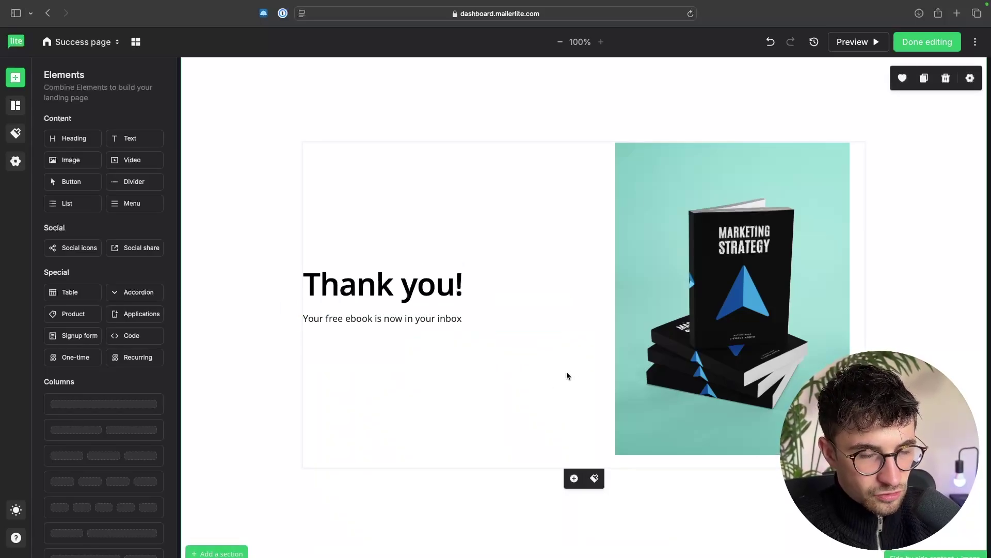
left_click(927, 42)
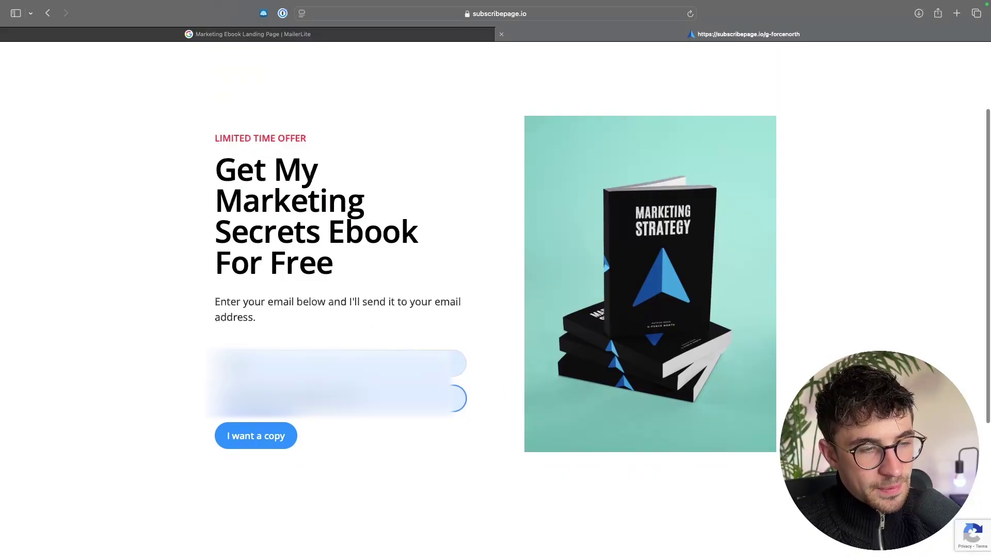
Step: Submit the live form via I want a copy to view the updated thank-you page
left_click(255, 435)
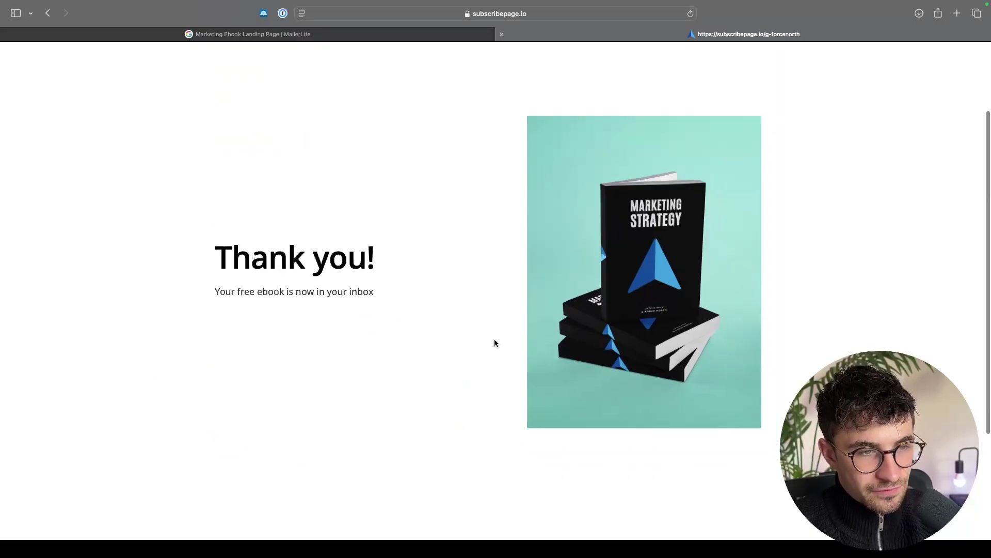